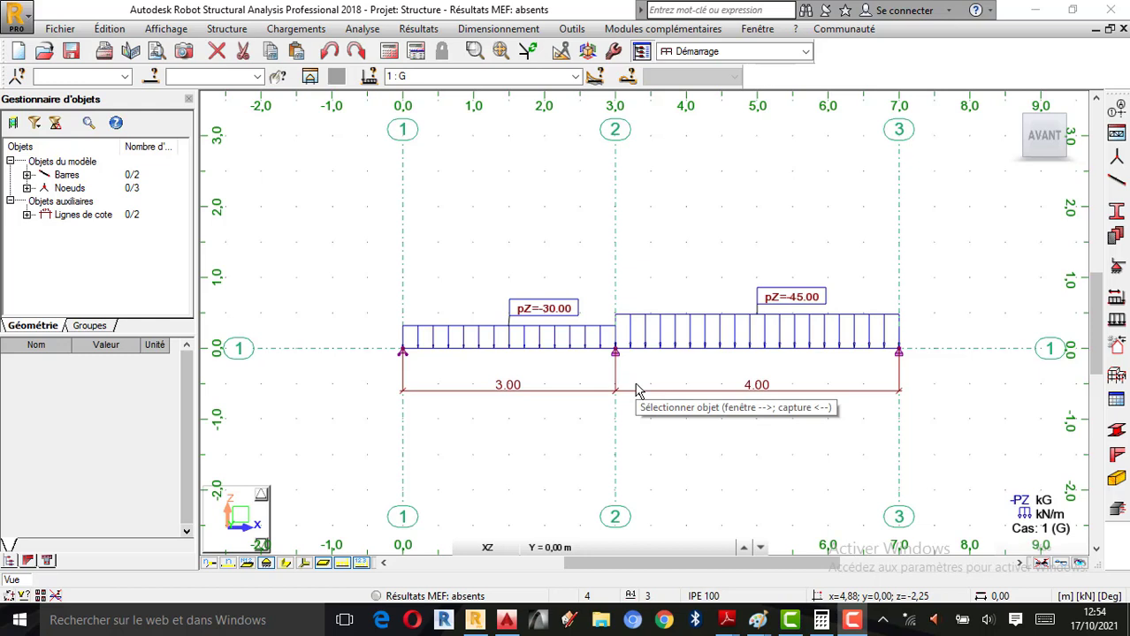
scroll(659, 351, "up", 1)
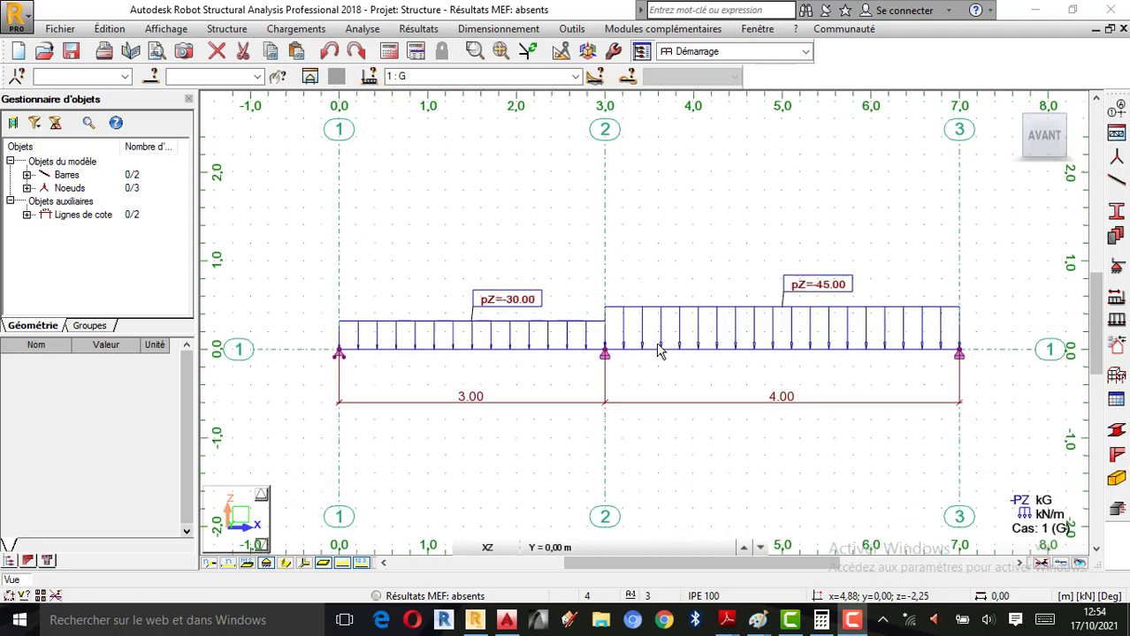
scroll(651, 349, "down", 1)
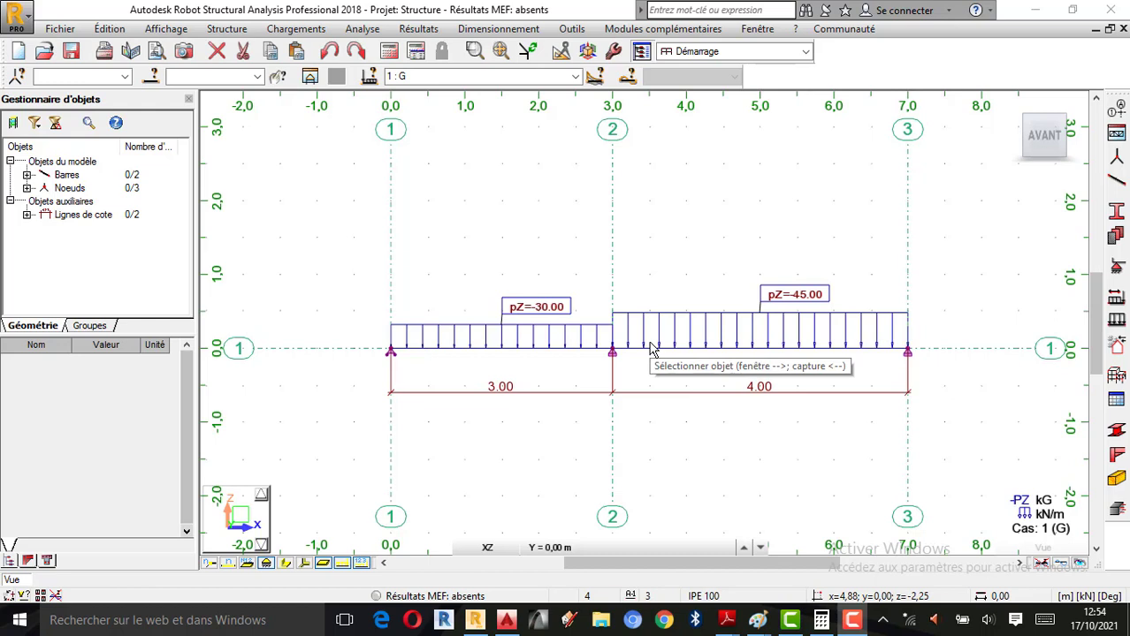
scroll(675, 351, "up", 1)
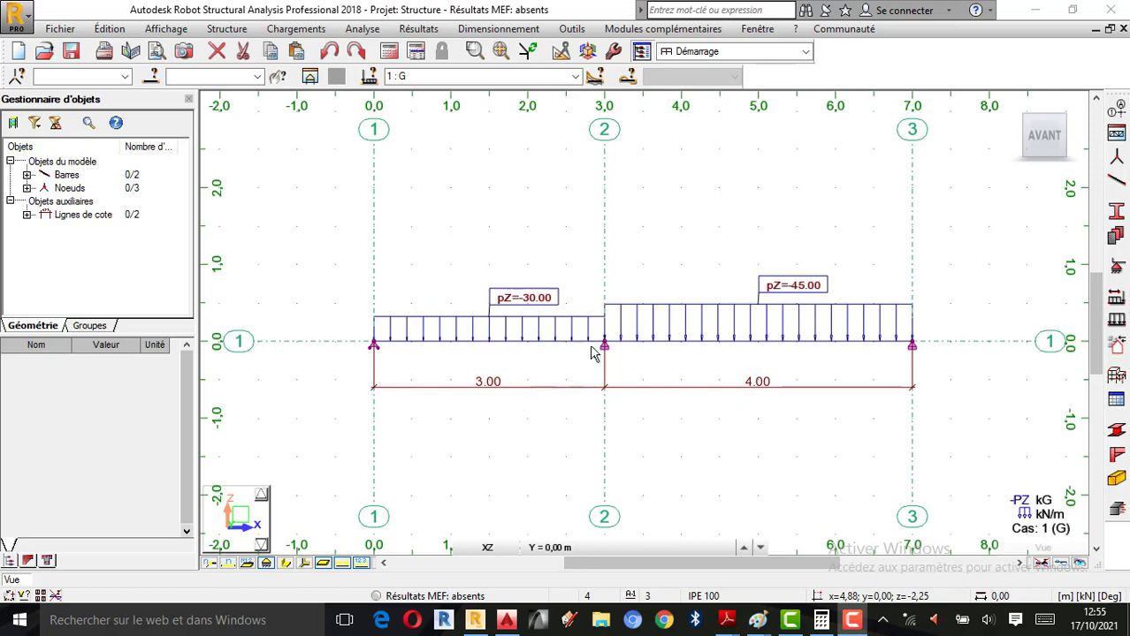
scroll(597, 348, "up", 1)
scroll(661, 320, "down", 1)
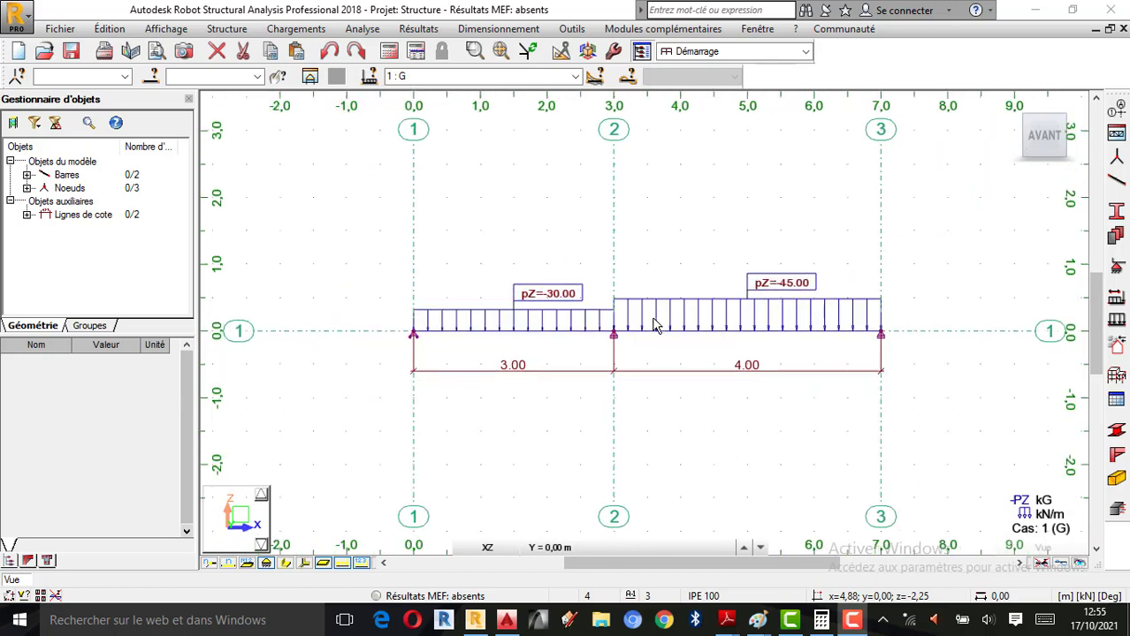
scroll(655, 284, "up", 1)
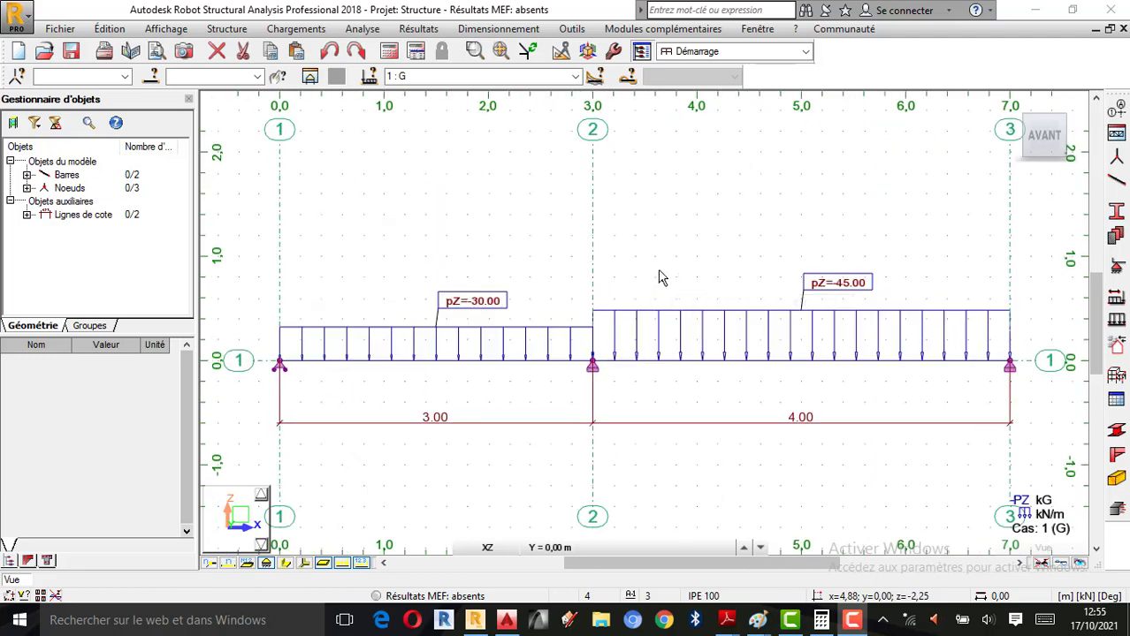
scroll(659, 280, "down", 1)
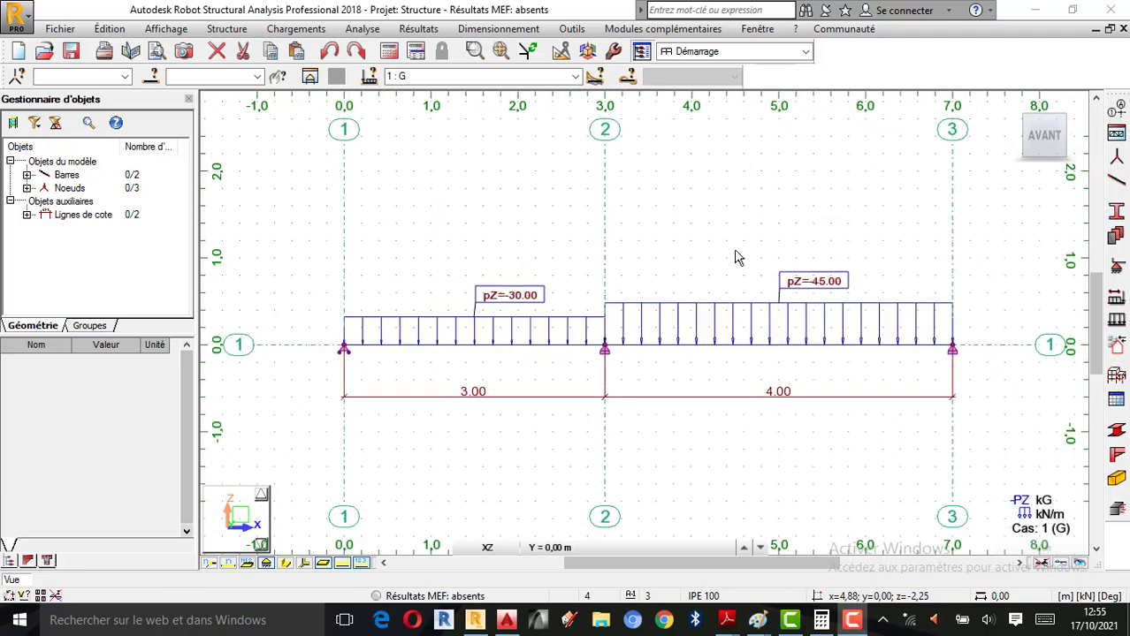
- Create a new project of the plane frame type (Etude d'un Portique Plan)
left_click(59, 31)
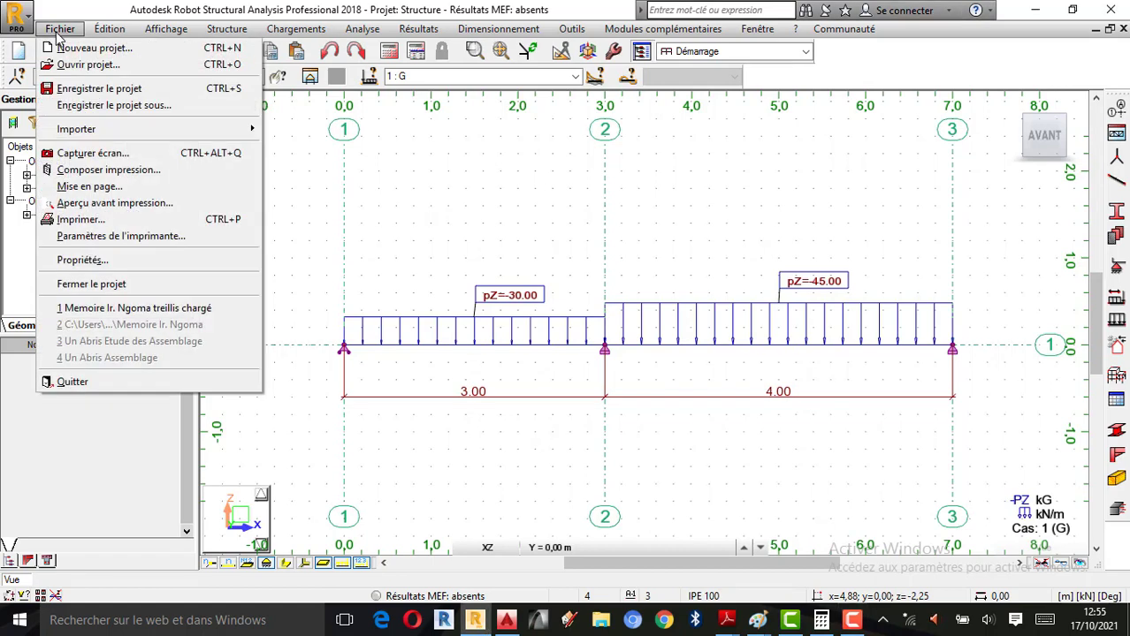
left_click(95, 50)
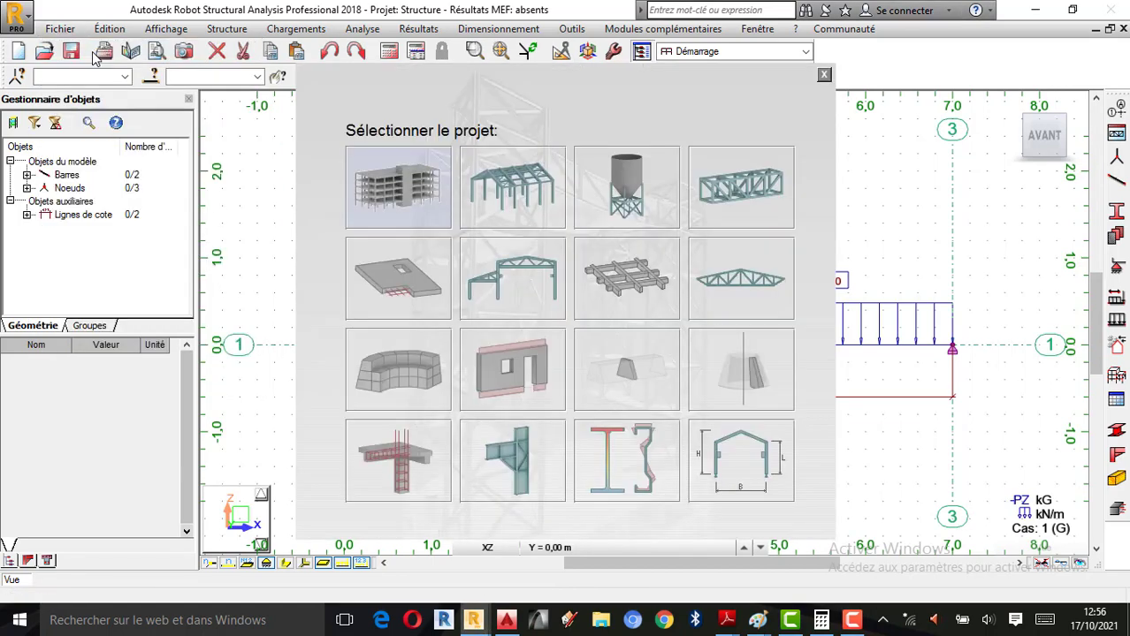
left_click(504, 268)
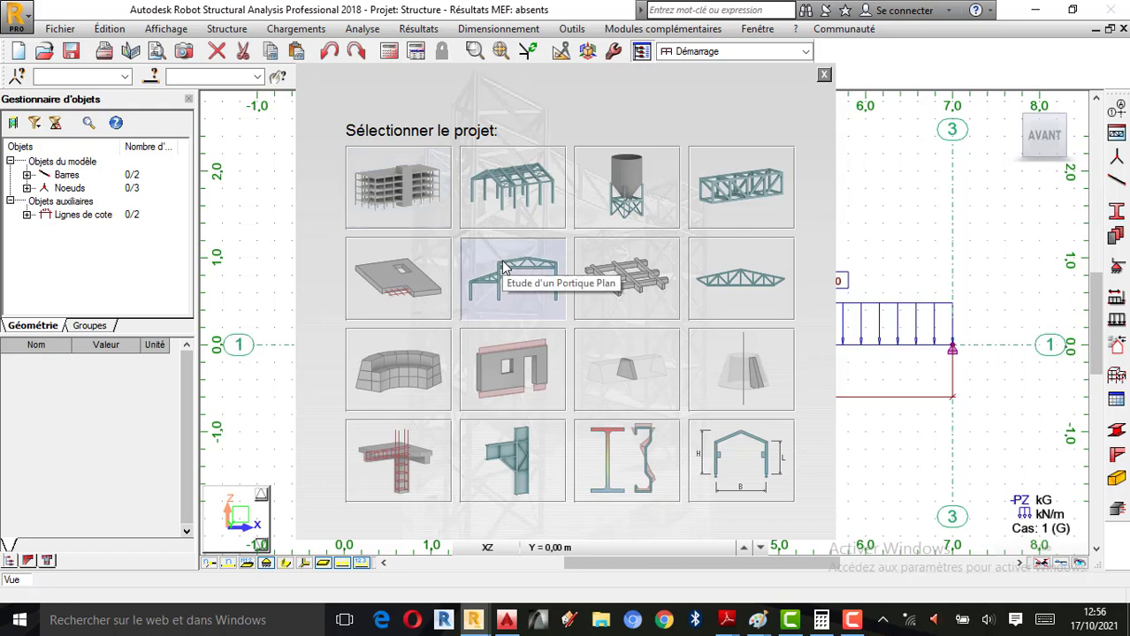
left_click(619, 346)
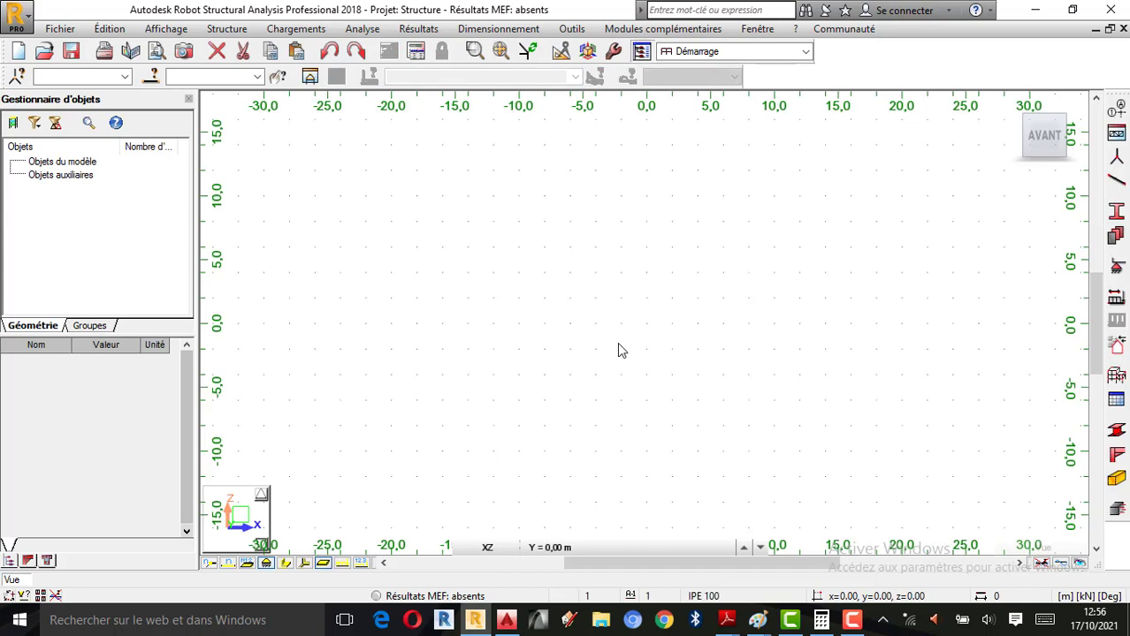
right_click(646, 292)
left_click(629, 305)
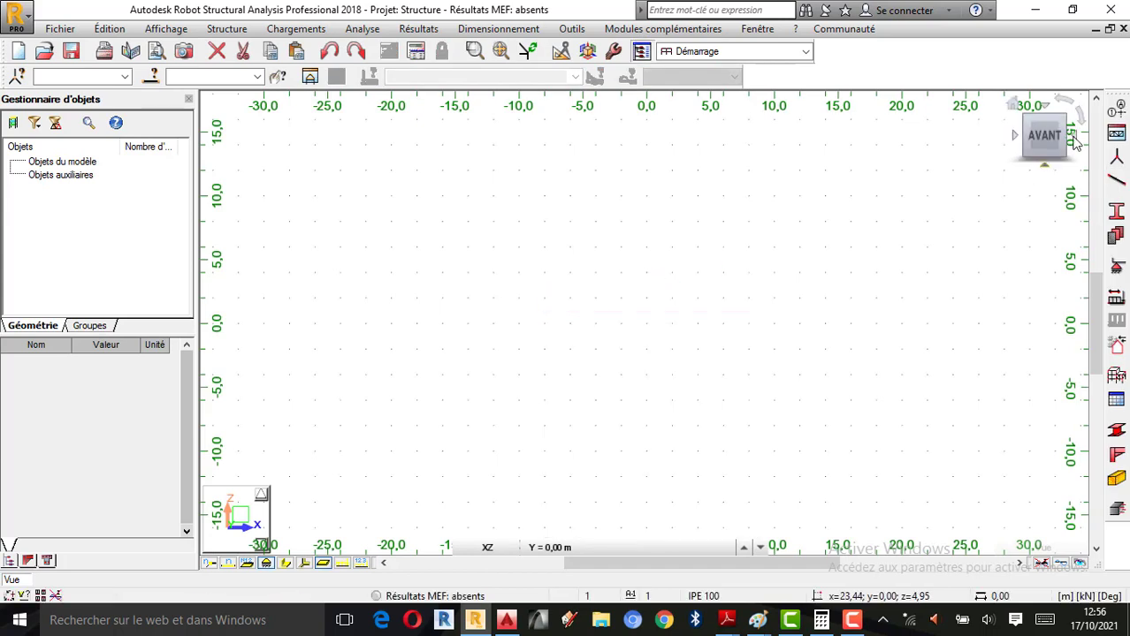
- Define Cartesian construction lines along X from position 0, repeated once at 3 m spacing
left_click(1119, 109)
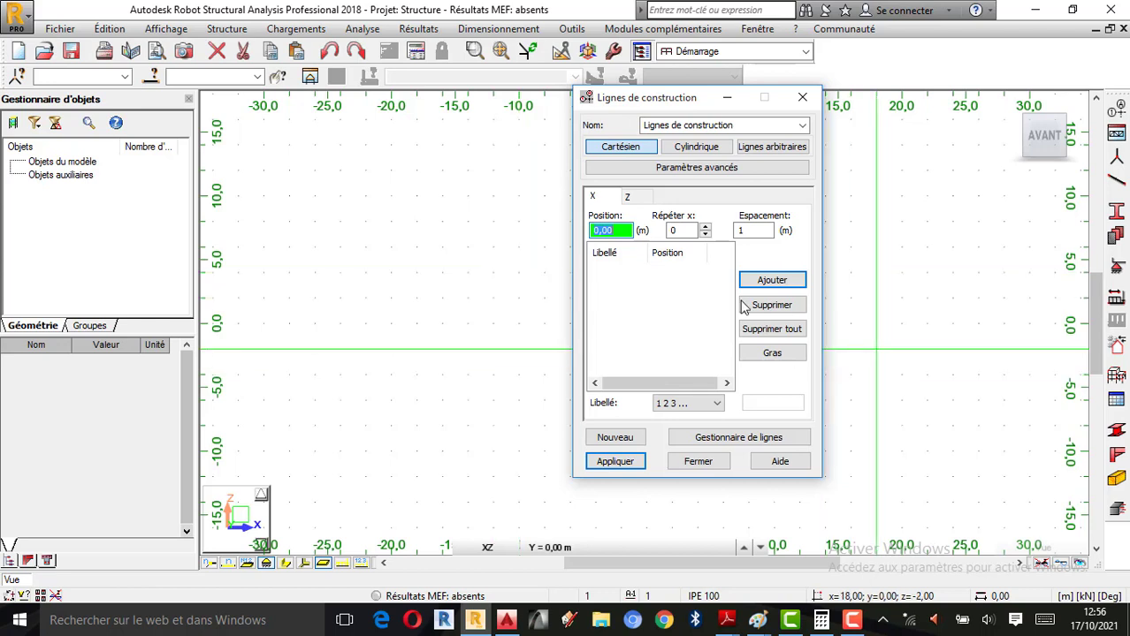
left_click(704, 226)
double_click(753, 231)
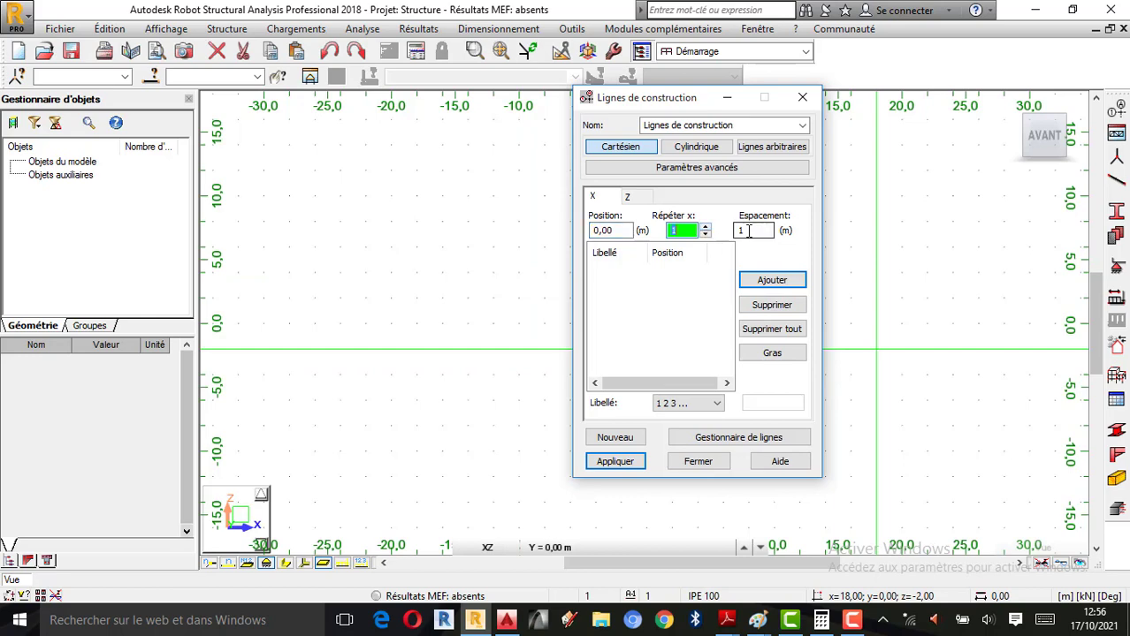
left_click(531, 363)
left_click(585, 417)
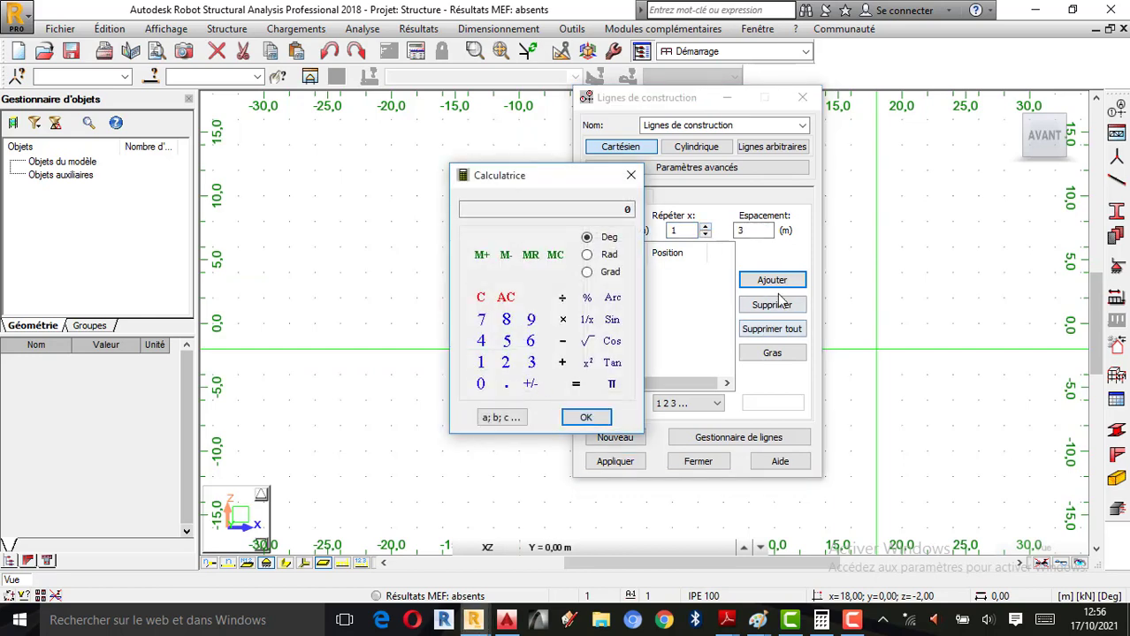
left_click(784, 290)
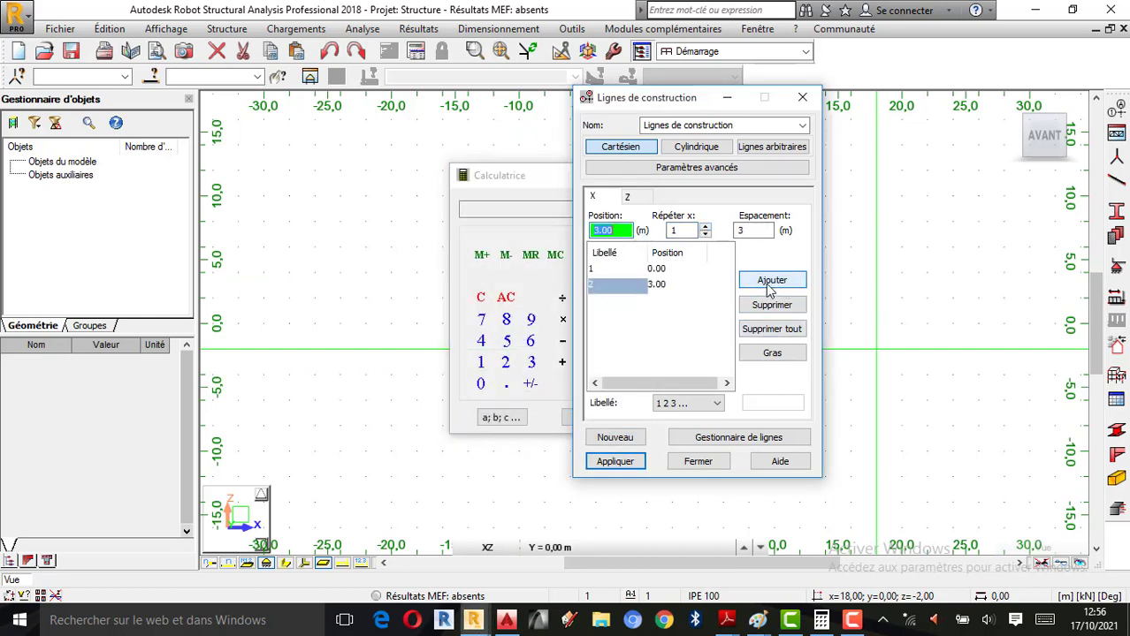
- Add a third X construction line spaced 4 m beyond the second
double_click(766, 231)
left_click(481, 341)
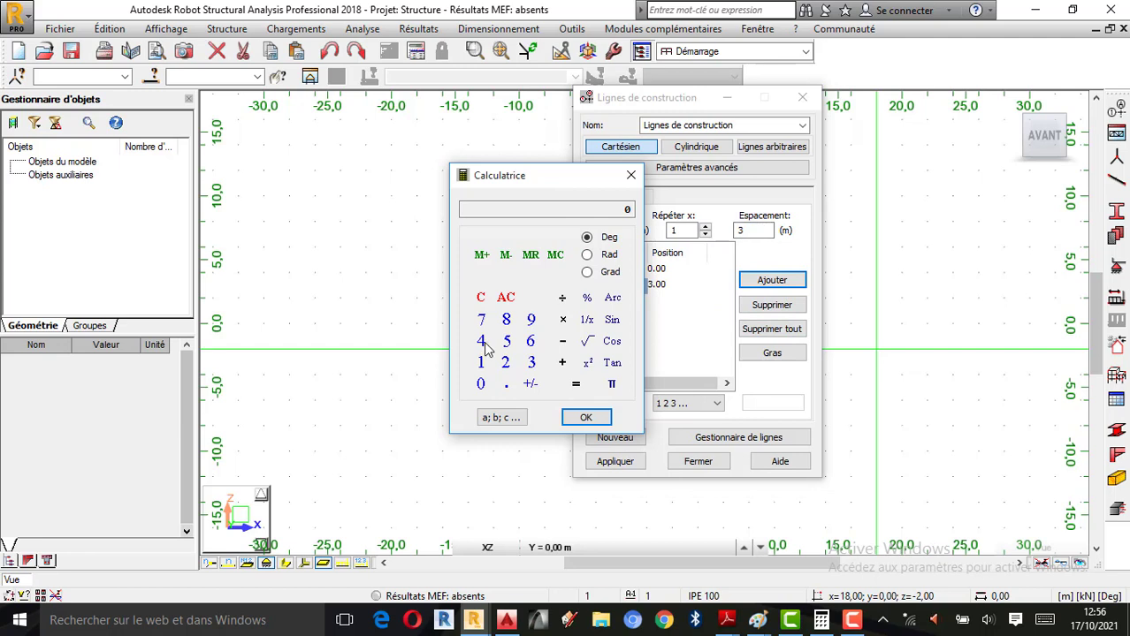
left_click(587, 418)
left_click(772, 281)
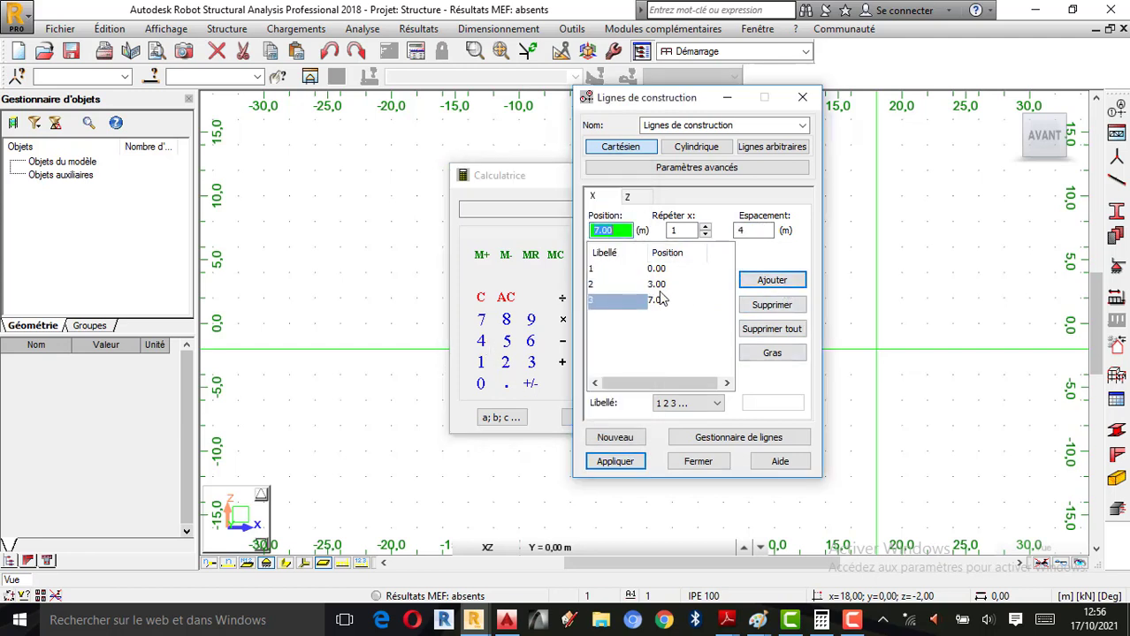
- Add one Z construction line at position 0, apply the grid and close the construction line and calculator windows
left_click(636, 200)
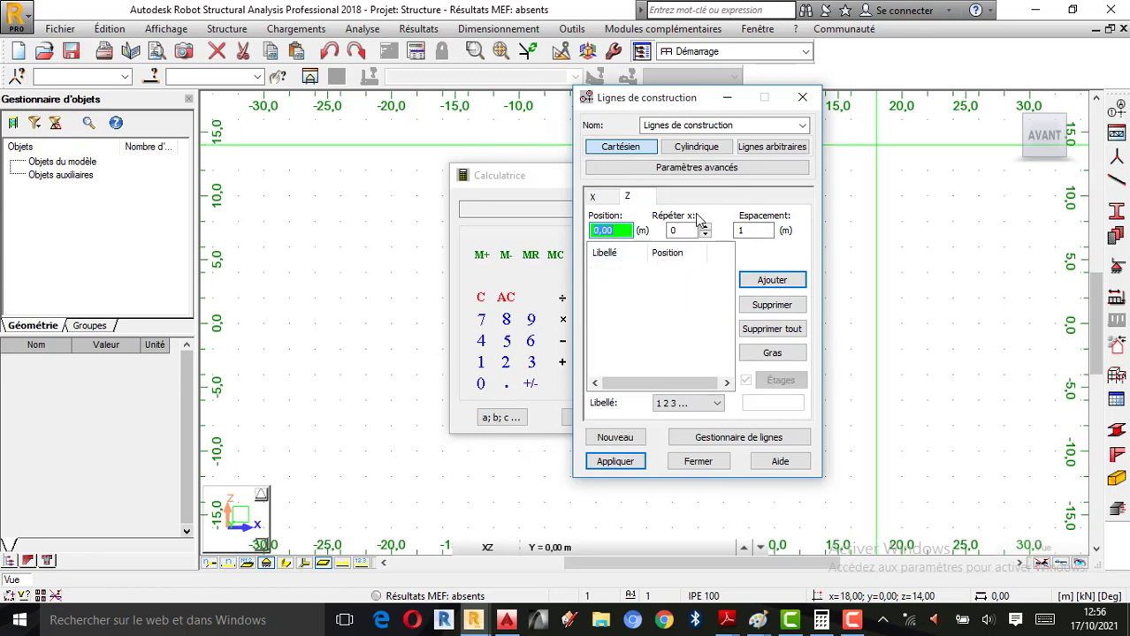
left_click(771, 280)
left_click(619, 462)
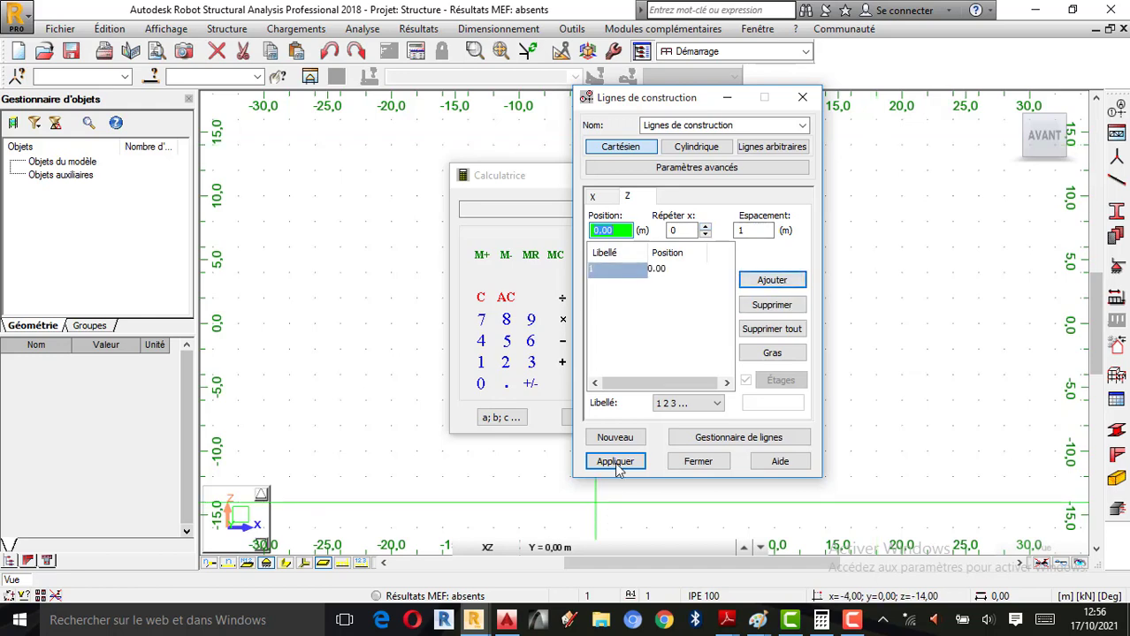
left_click(703, 462)
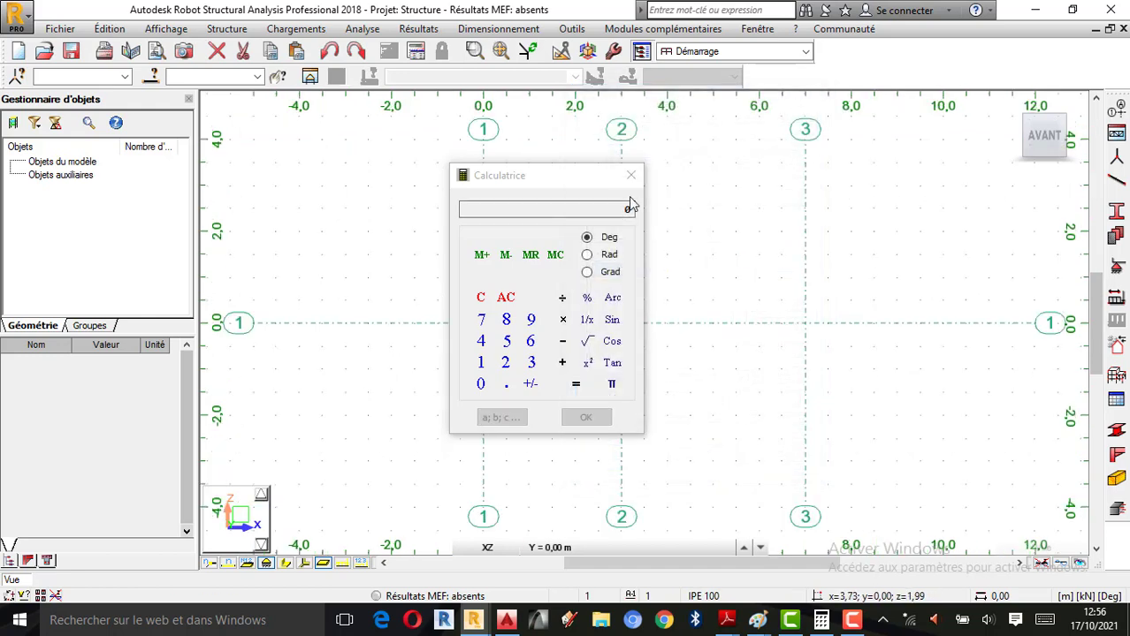
left_click(630, 177)
- Draw the first IPE 100 bar along the horizontal axis from (0; 0) to (3; 0)
scroll(683, 327, "up", 1)
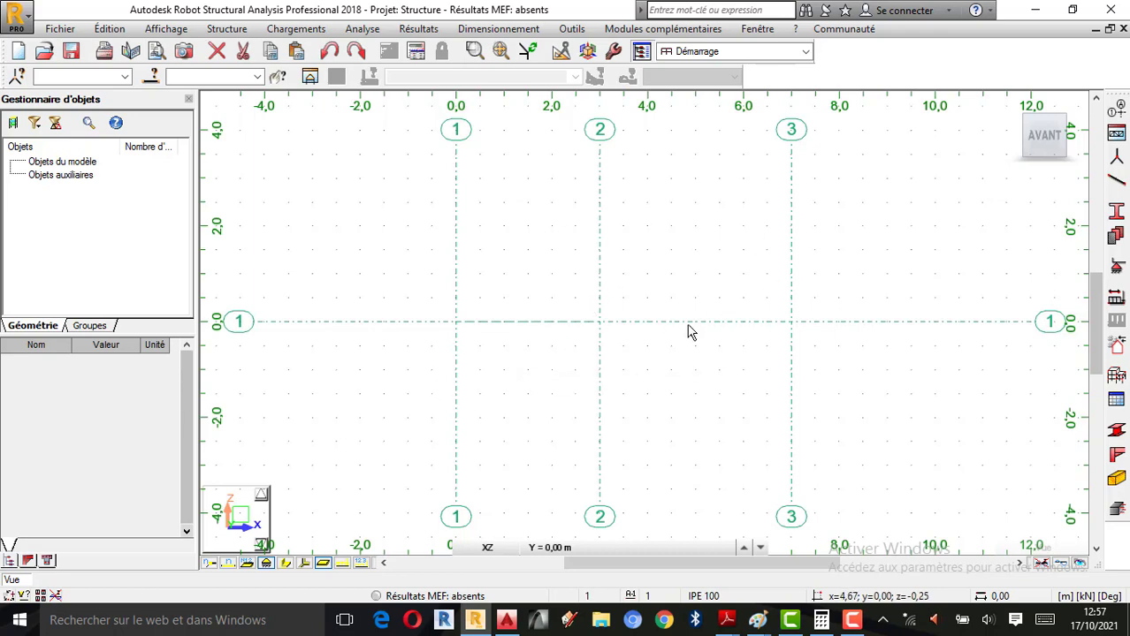
scroll(618, 279, "up", 2)
scroll(719, 328, "down", 1)
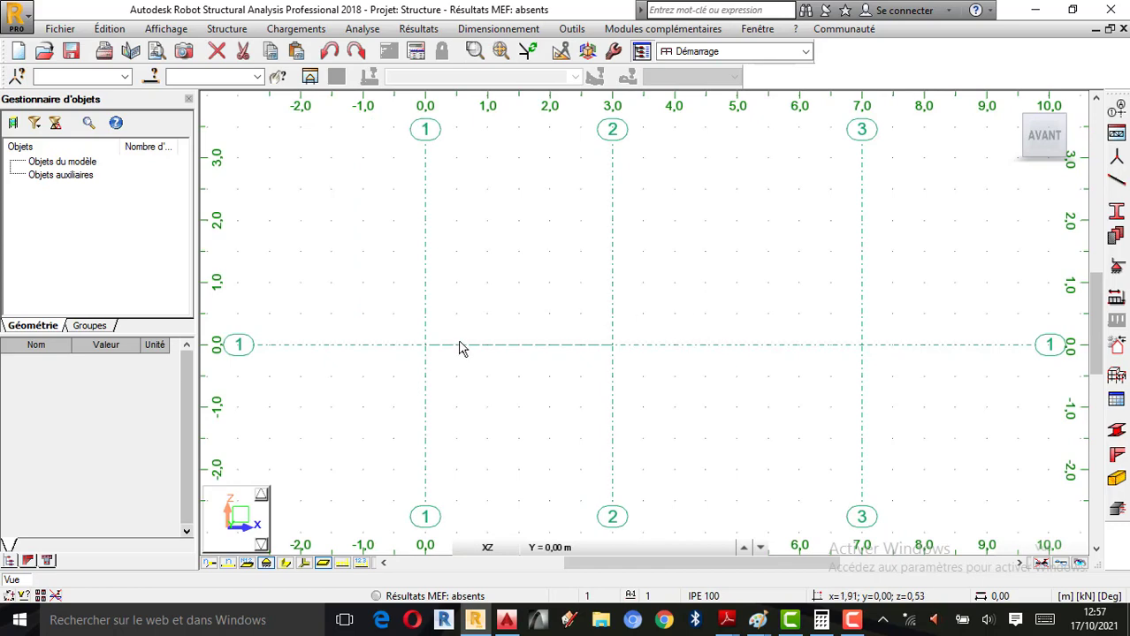
left_click(1119, 181)
left_click_drag(684, 107, 122, 131)
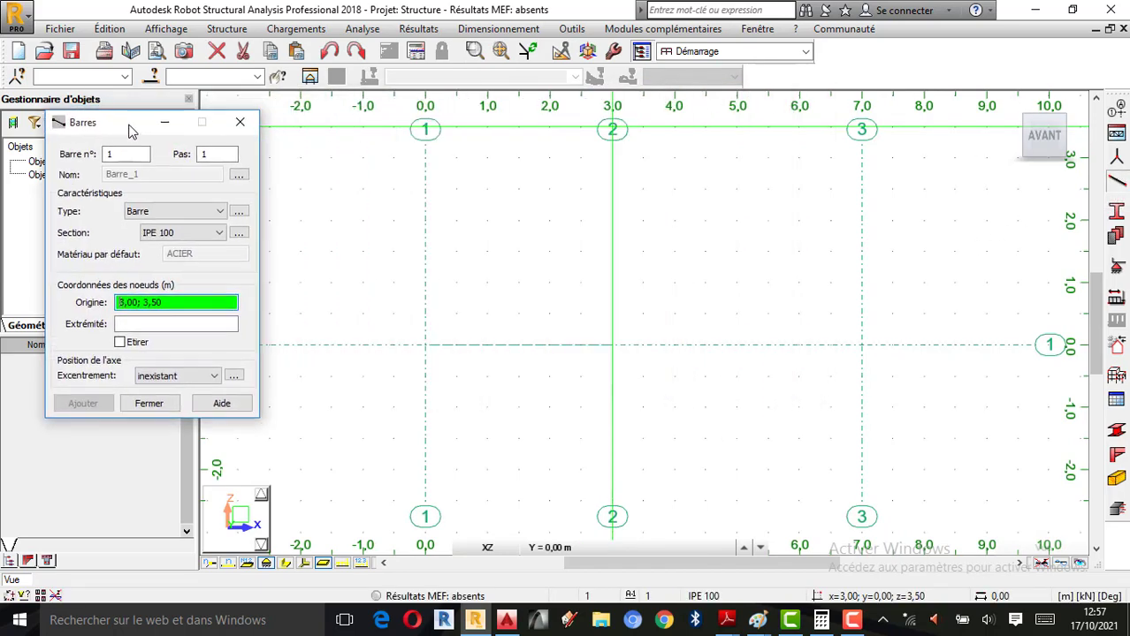
left_click(425, 346)
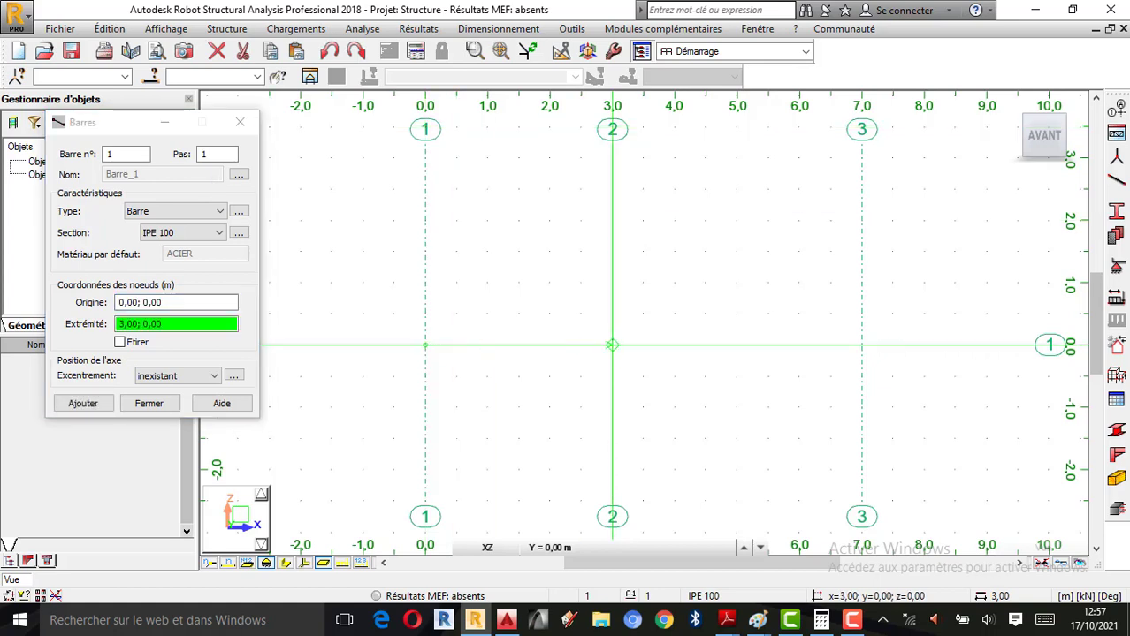
left_click(611, 345)
- Turn on Etirer and continue with a second IPE 100 bar from axis 2 to (7; 0), ending bar drawing there
left_click(129, 344)
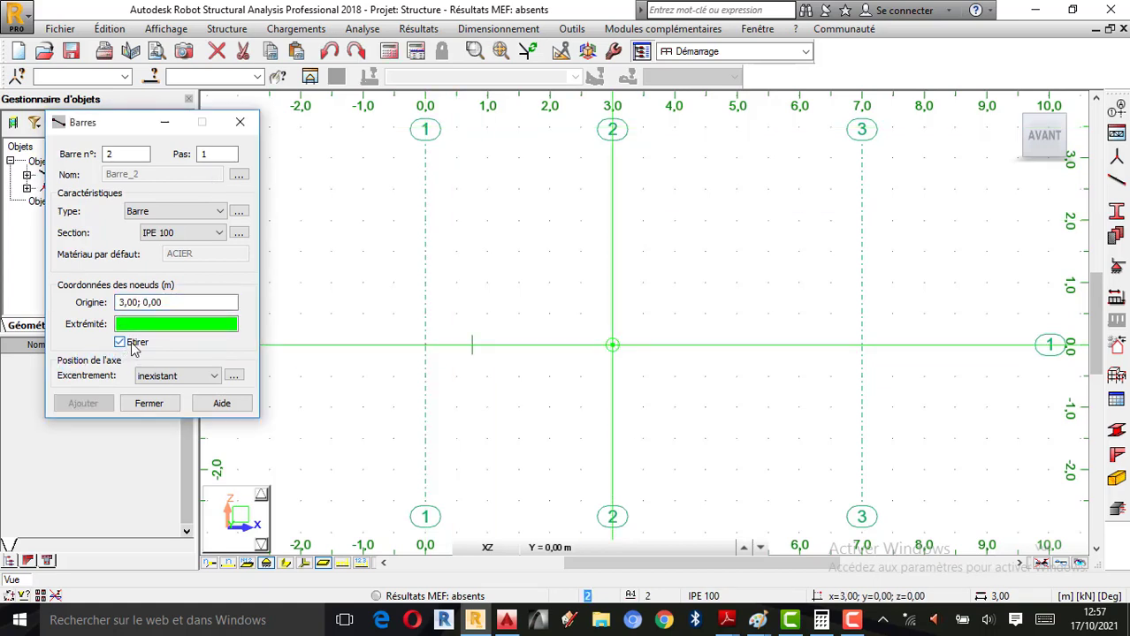
left_click(862, 346)
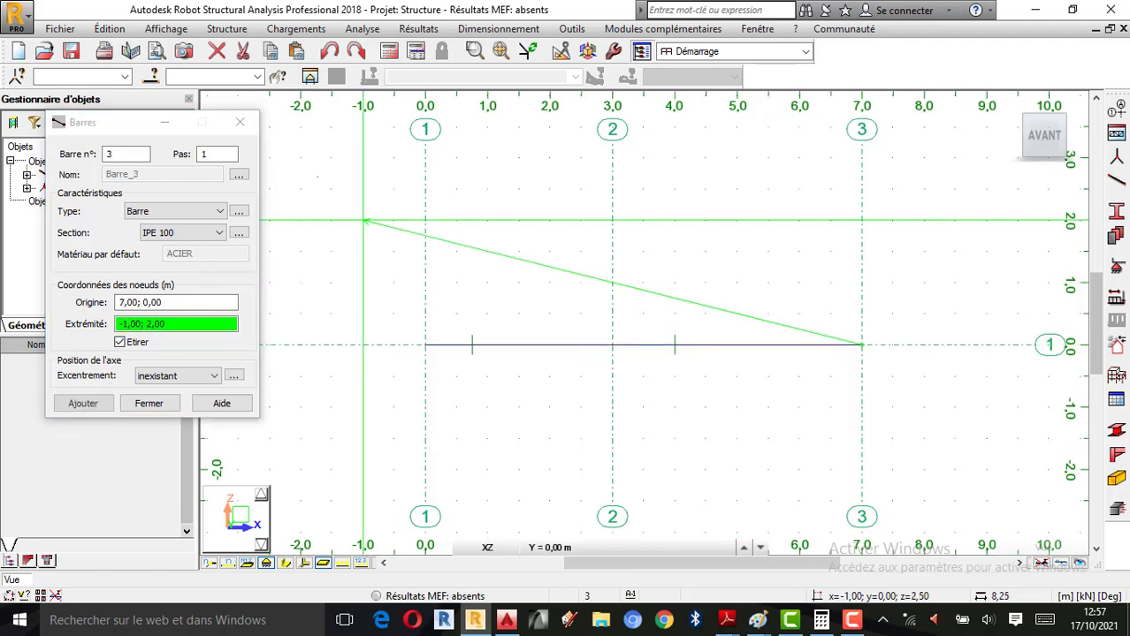
left_click(239, 122)
- Assign an Appui simple support to the beam node on axis 1
scroll(685, 325, "down", 1)
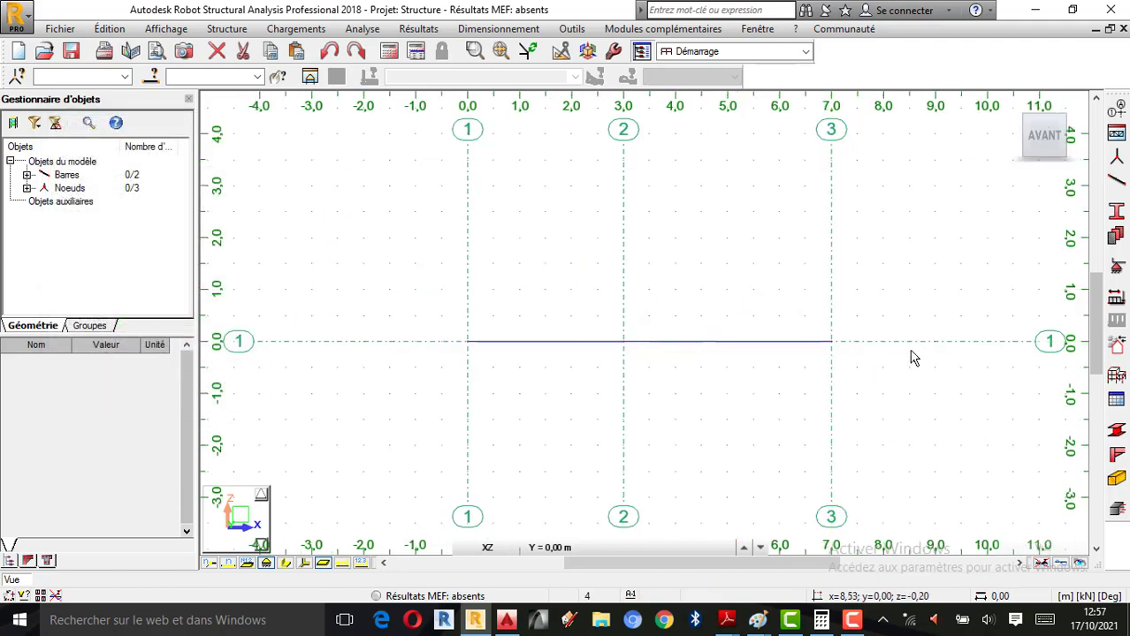
left_click(1116, 267)
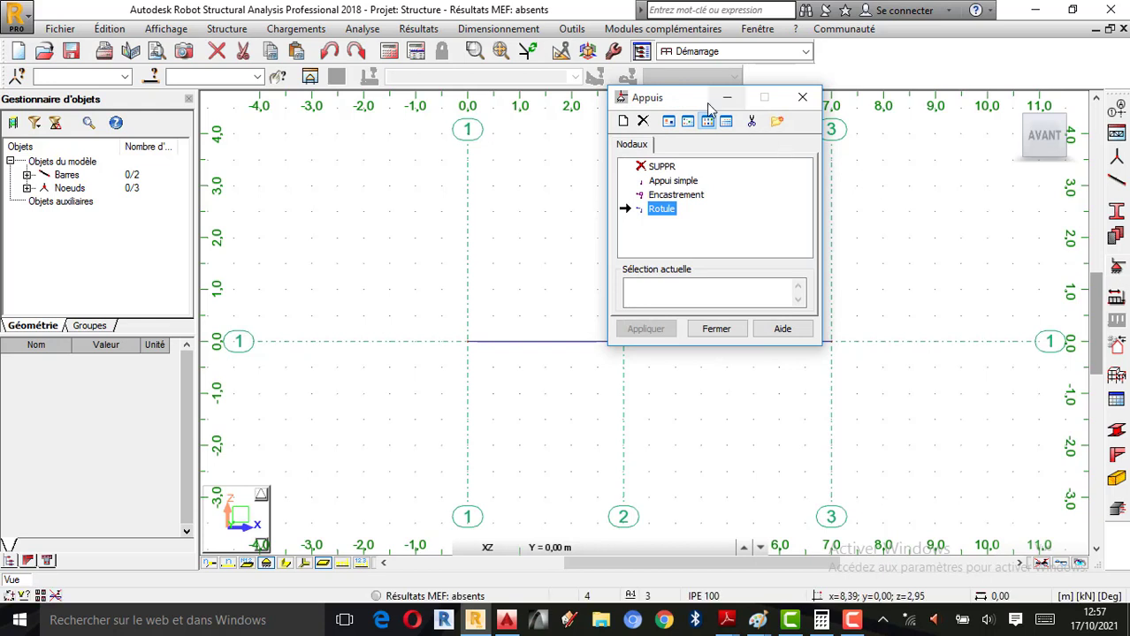
left_click_drag(709, 106, 315, 117)
left_click(279, 192)
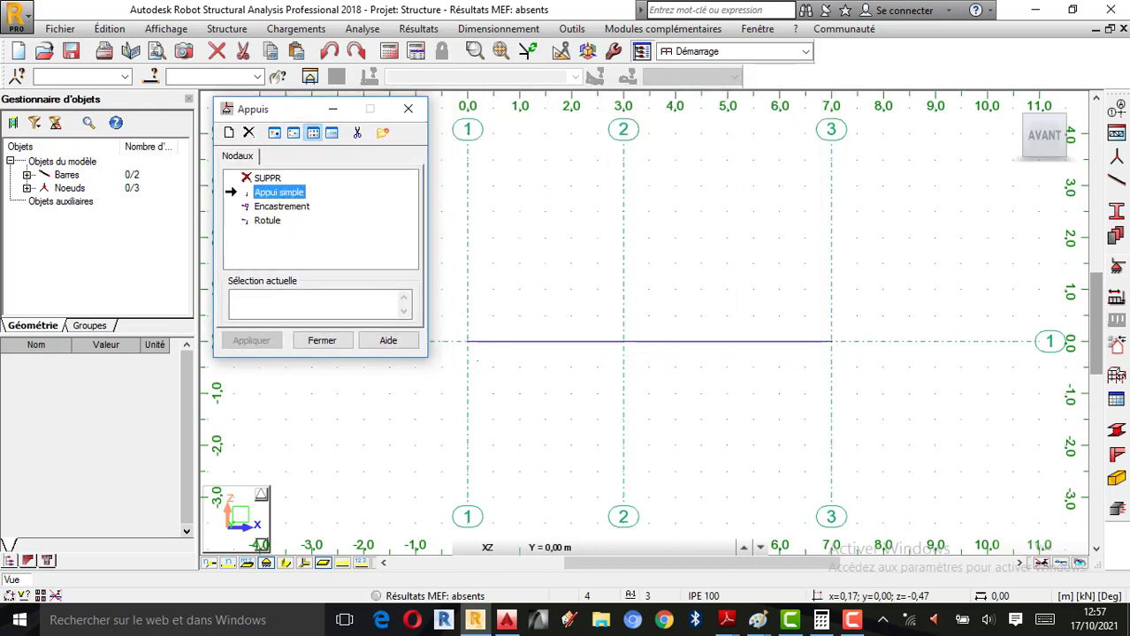
left_click(468, 342)
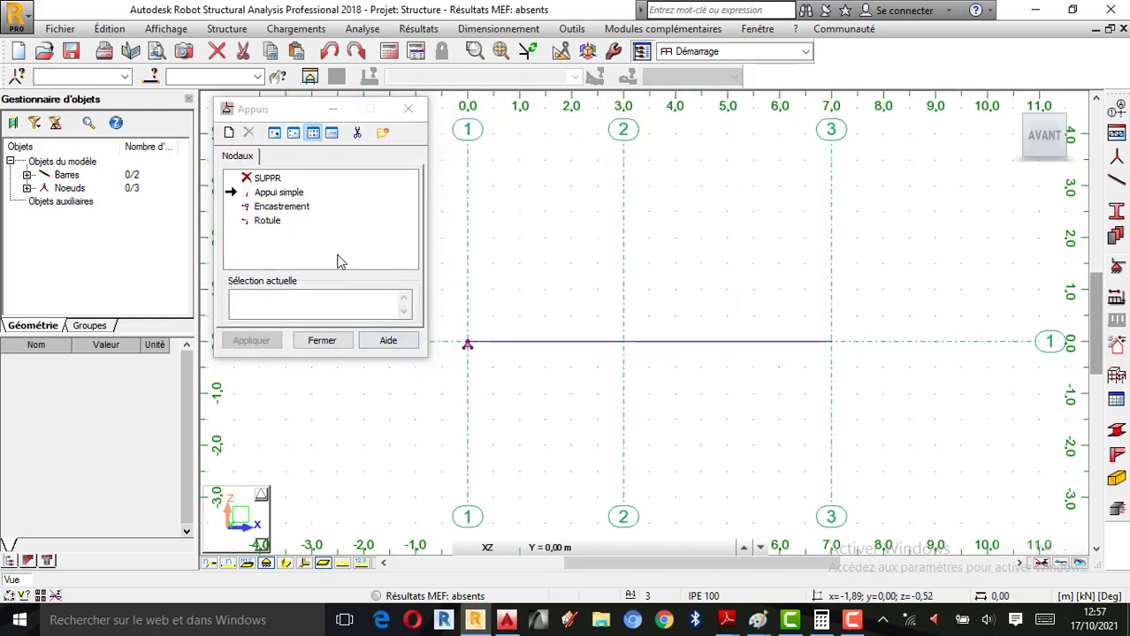
- Assign Rotule supports to the beam nodes on axes 2 and 3 and finish support placement
left_click(266, 221)
left_click(623, 342)
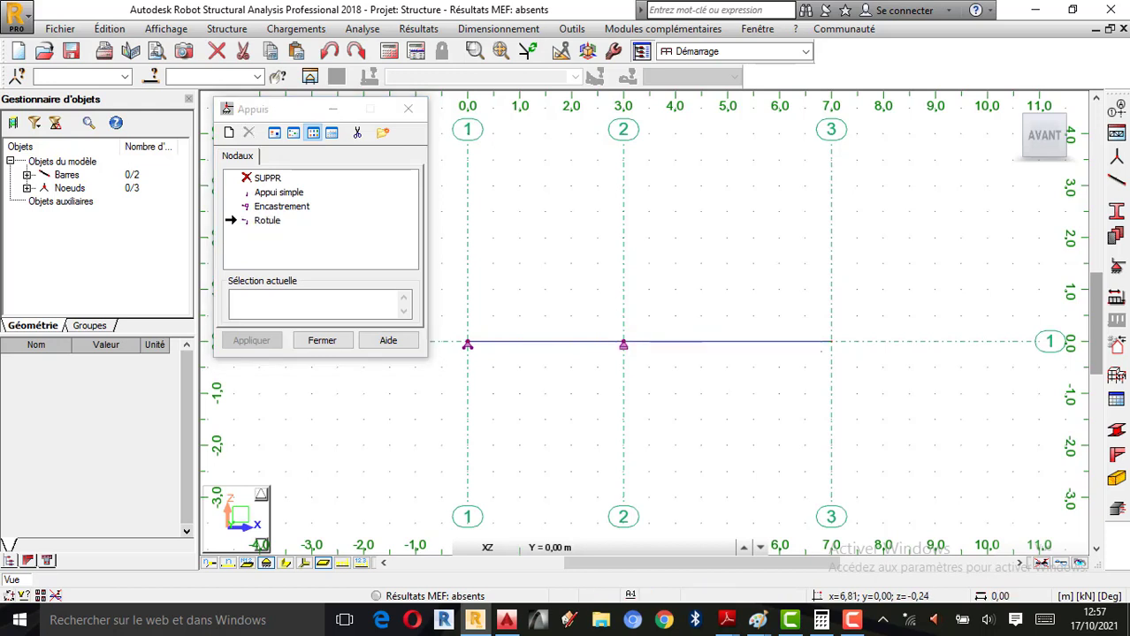
left_click(830, 342)
left_click(408, 109)
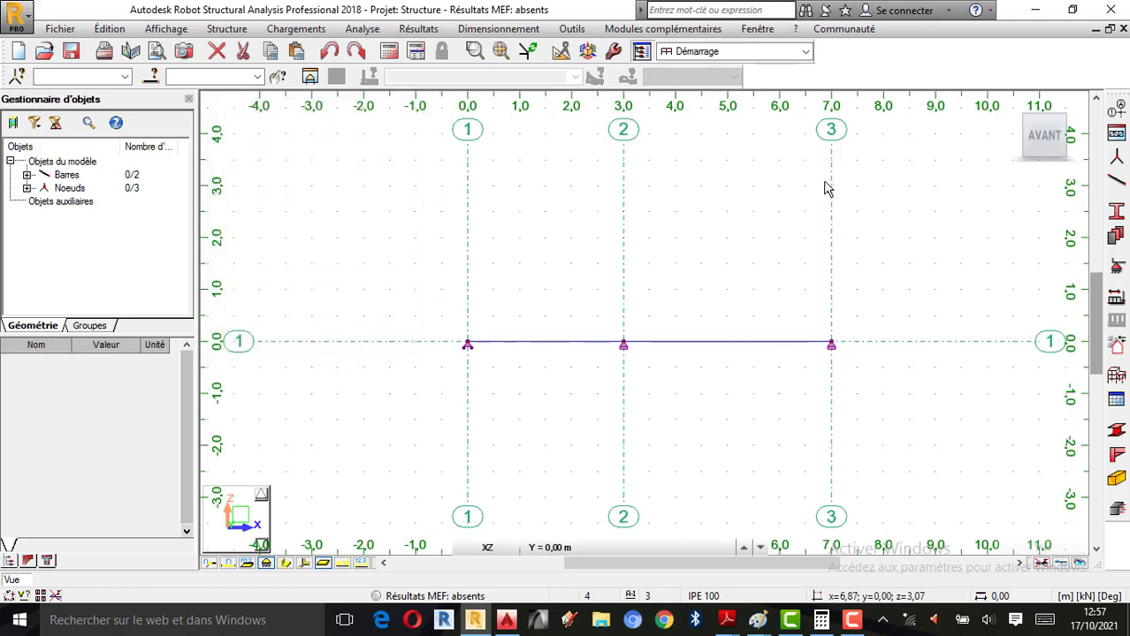
- Add a dimension line for the first span from (0; 0) to (3; 0), offset about 0.6 m below the beam
left_click(576, 31)
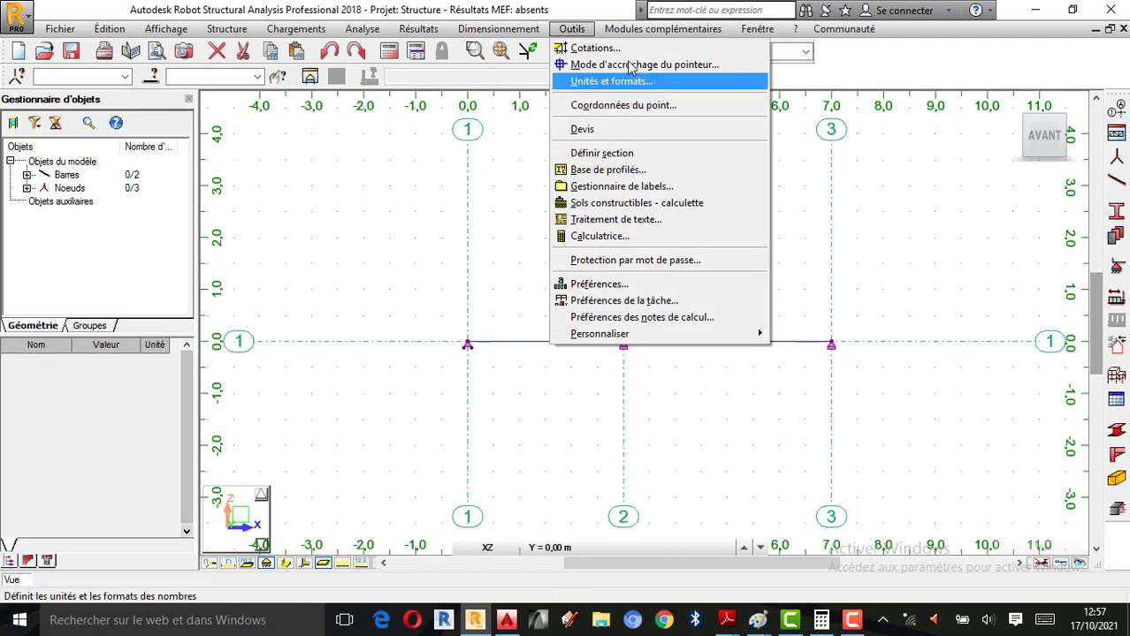
left_click(588, 48)
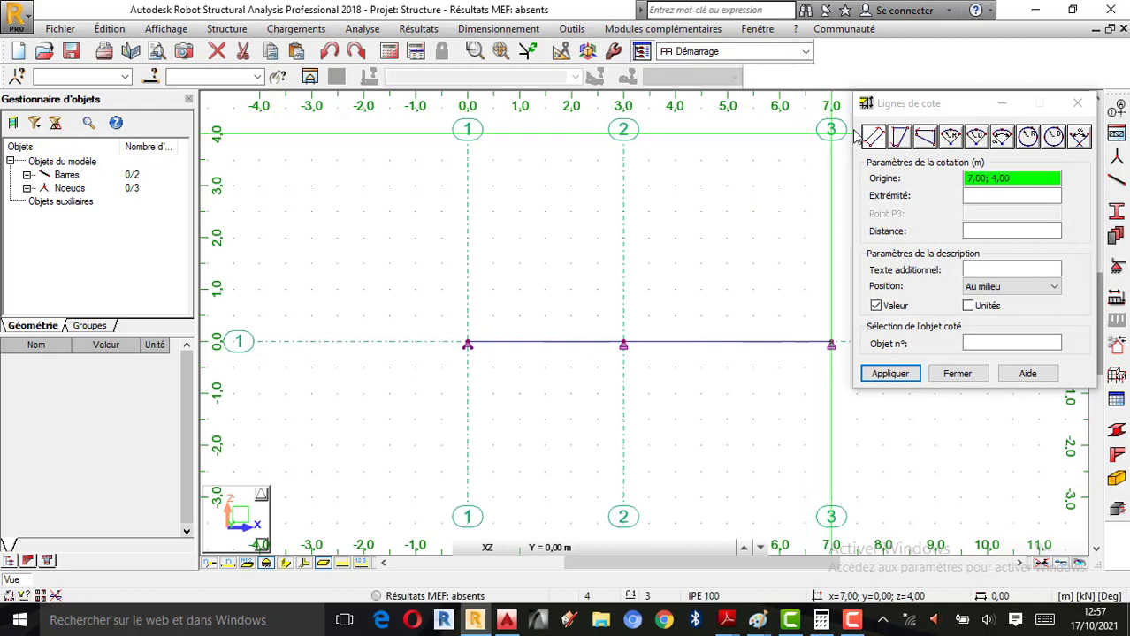
left_click(468, 343)
left_click(622, 344)
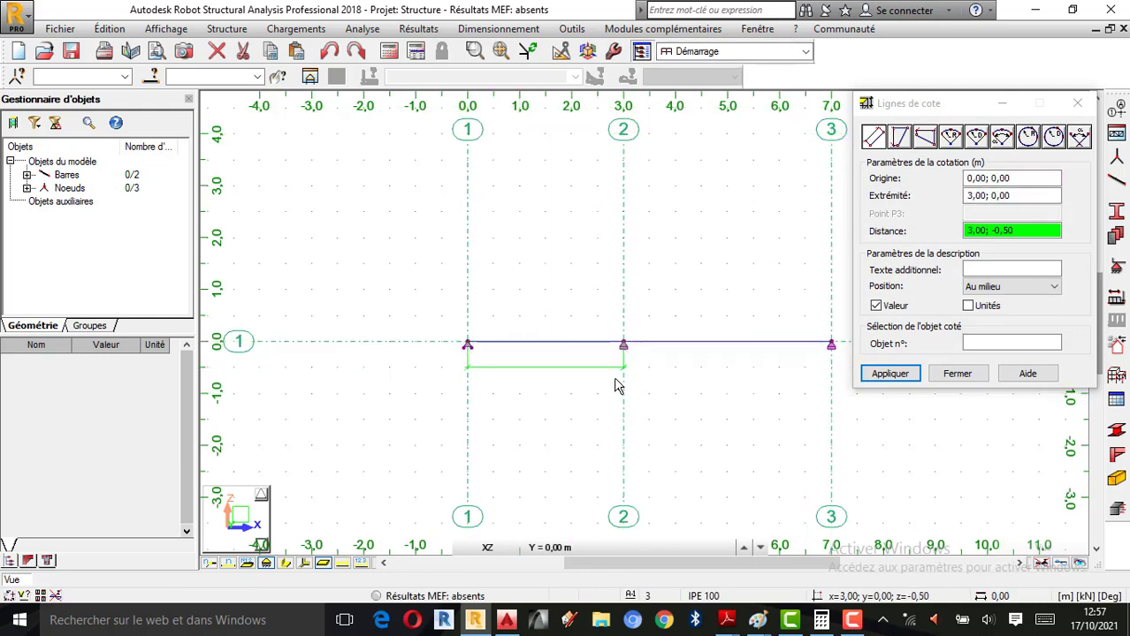
scroll(617, 383, "up", 1)
scroll(617, 387, "up", 1)
scroll(582, 389, "up", 1)
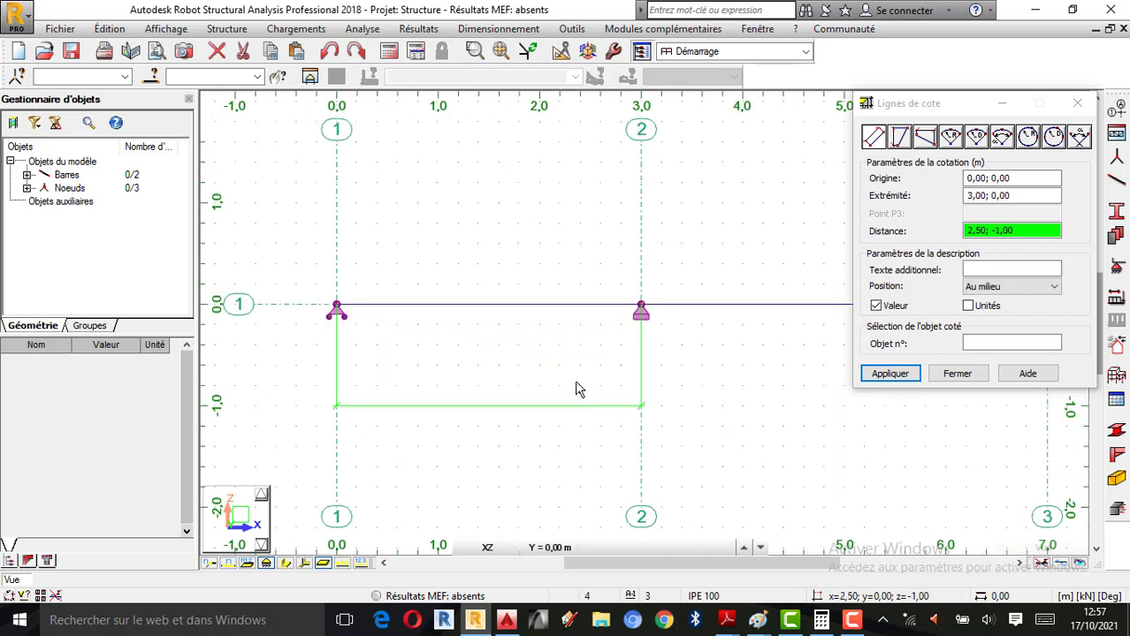
left_click(560, 369)
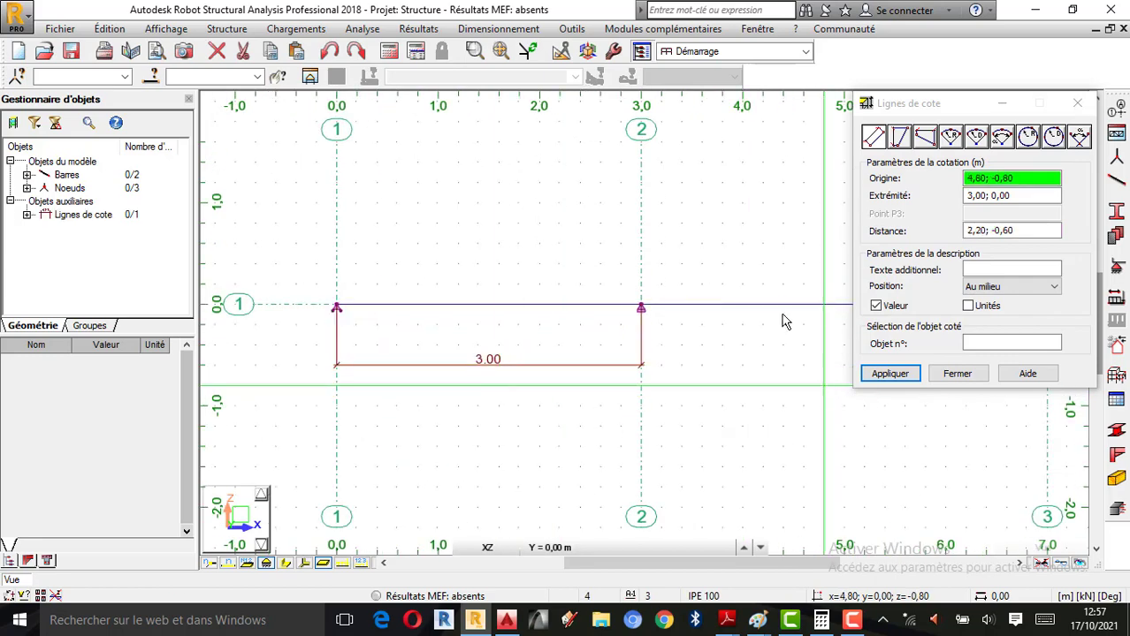
- Dimension the second span from (3; 0) to (7; 0), about 0.6 m below the beam, and finish dimensioning
scroll(621, 320, "down", 1)
left_click(625, 311)
scroll(360, 315, "down", 2)
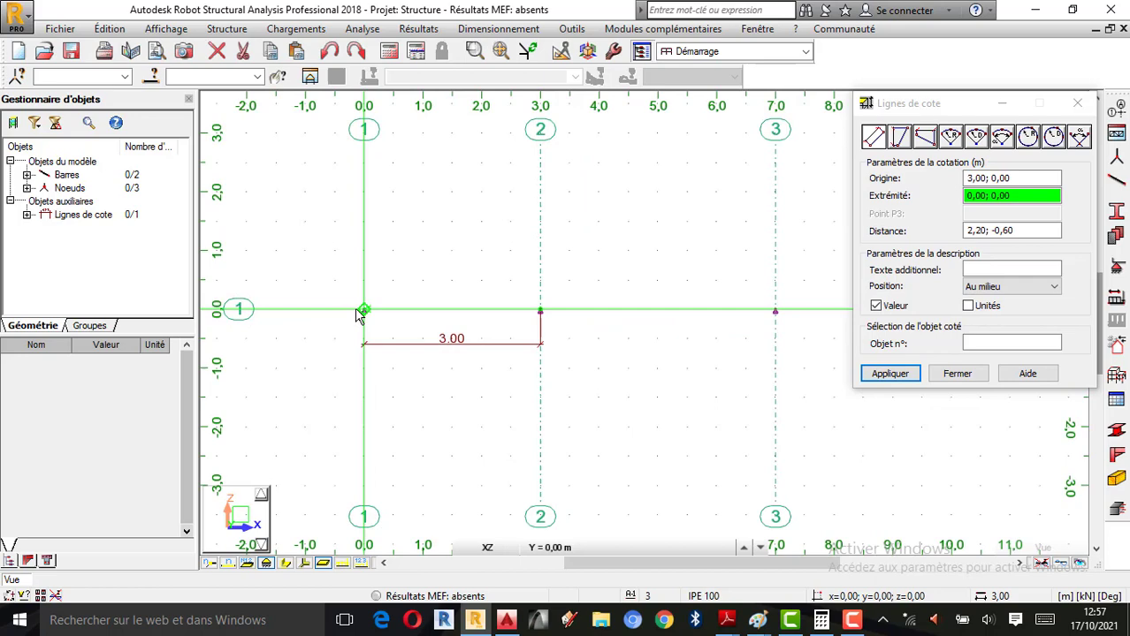
scroll(776, 314, "up", 1)
left_click(777, 311)
scroll(636, 366, "up", 1)
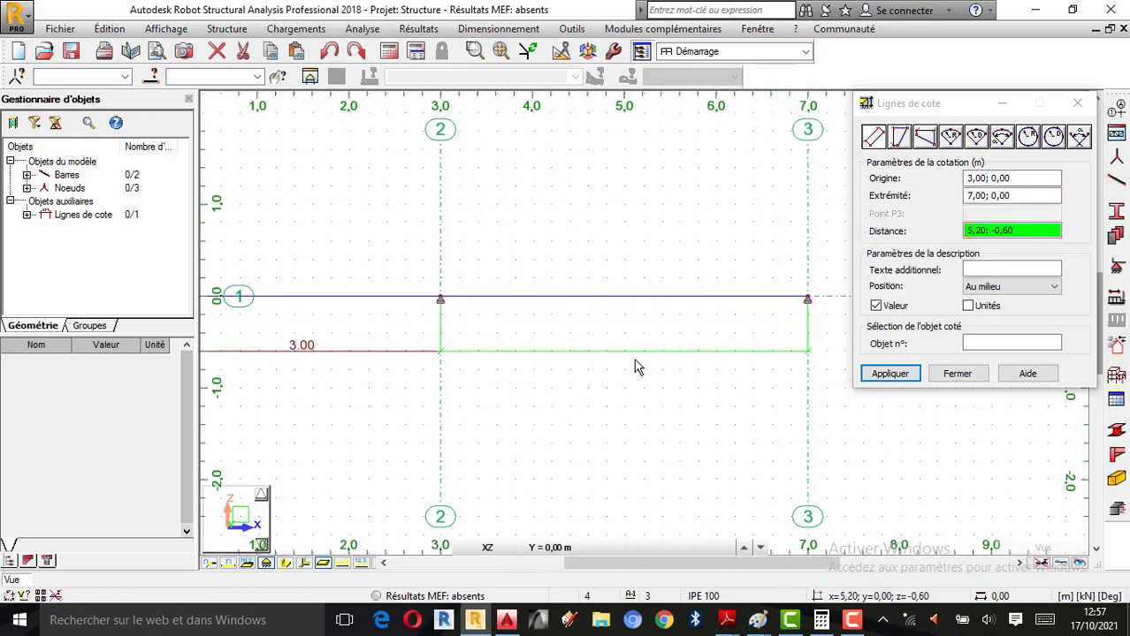
left_click(637, 366)
left_click(953, 373)
scroll(911, 373, "down", 1)
scroll(889, 377, "down", 1)
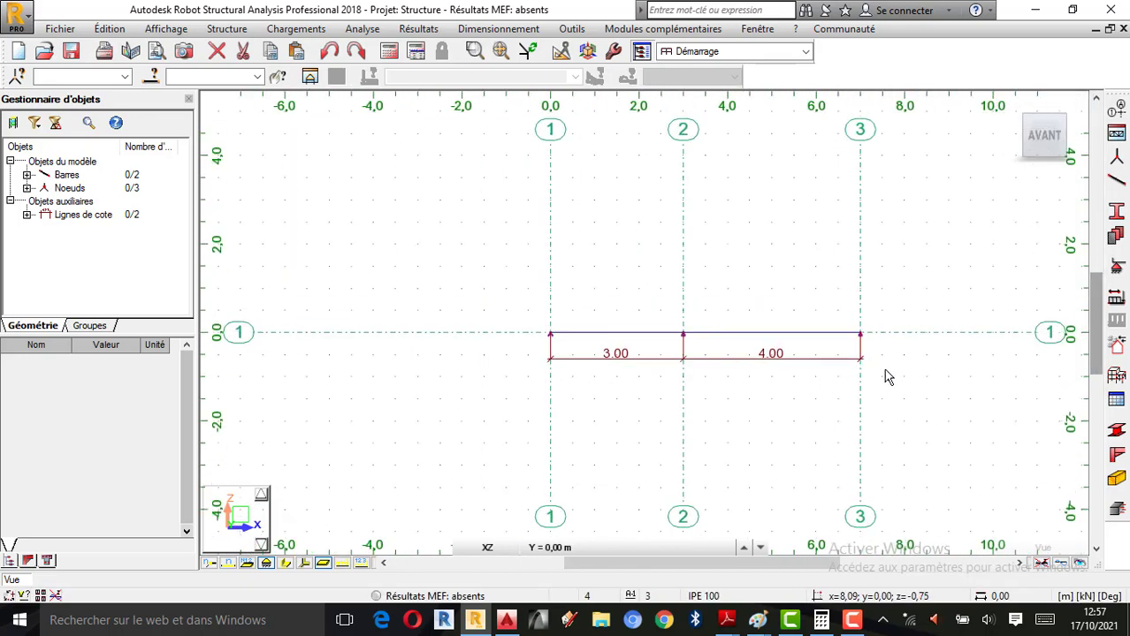
scroll(884, 379, "up", 2)
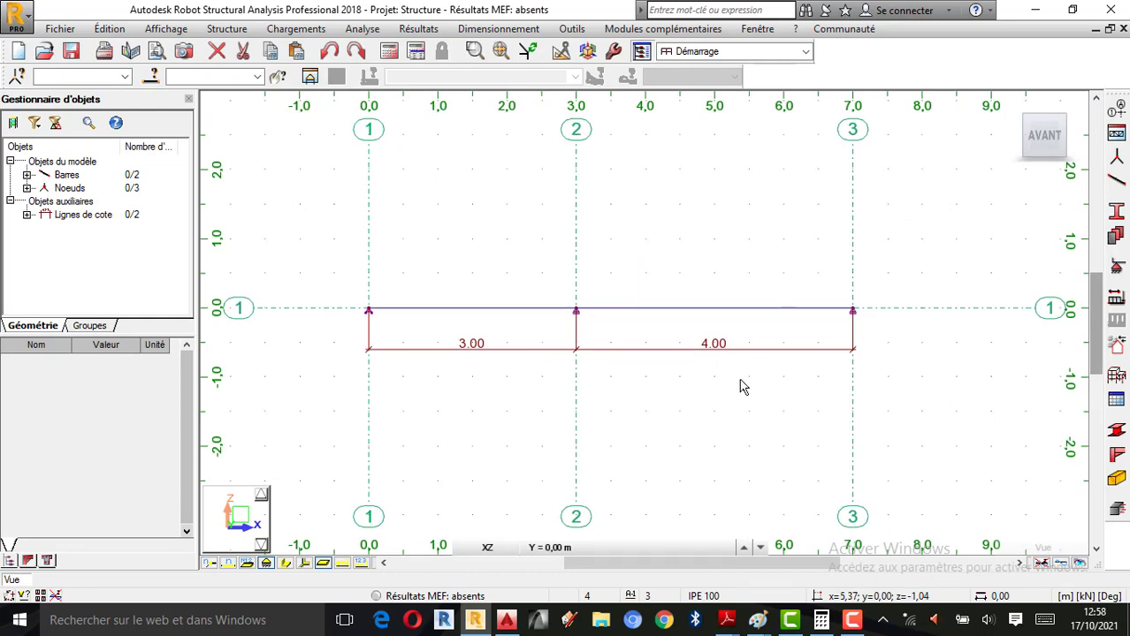
scroll(800, 404, "down", 1)
scroll(692, 403, "up", 1)
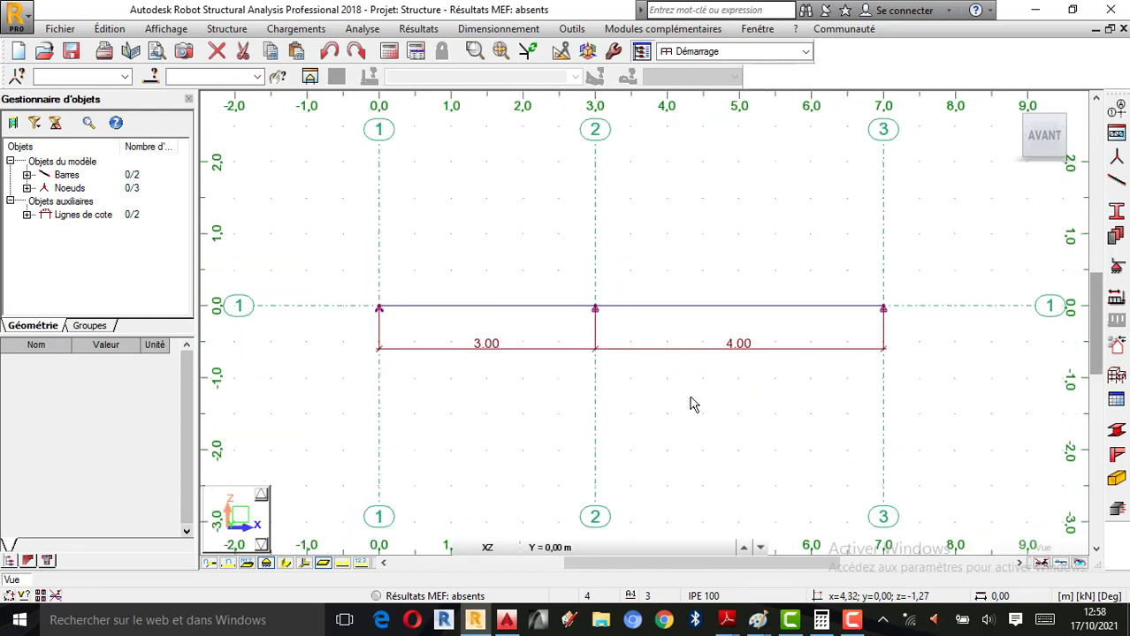
- Create load case 1 named G with nature permanente and sub-nature poids propre, and finish load case definition
left_click(1116, 298)
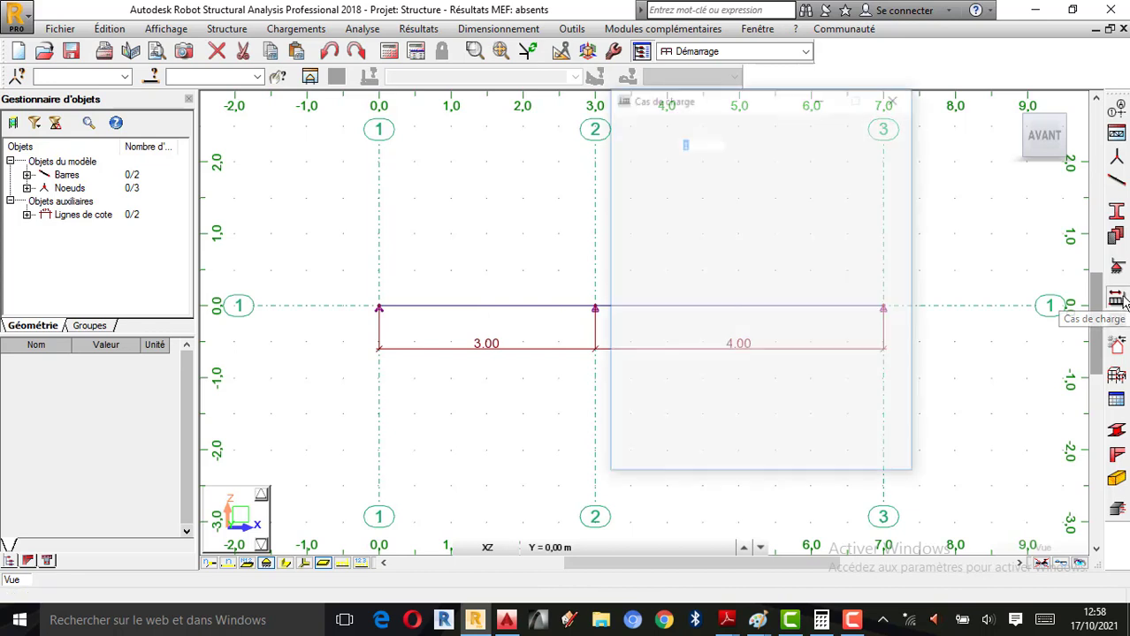
key("Tab")
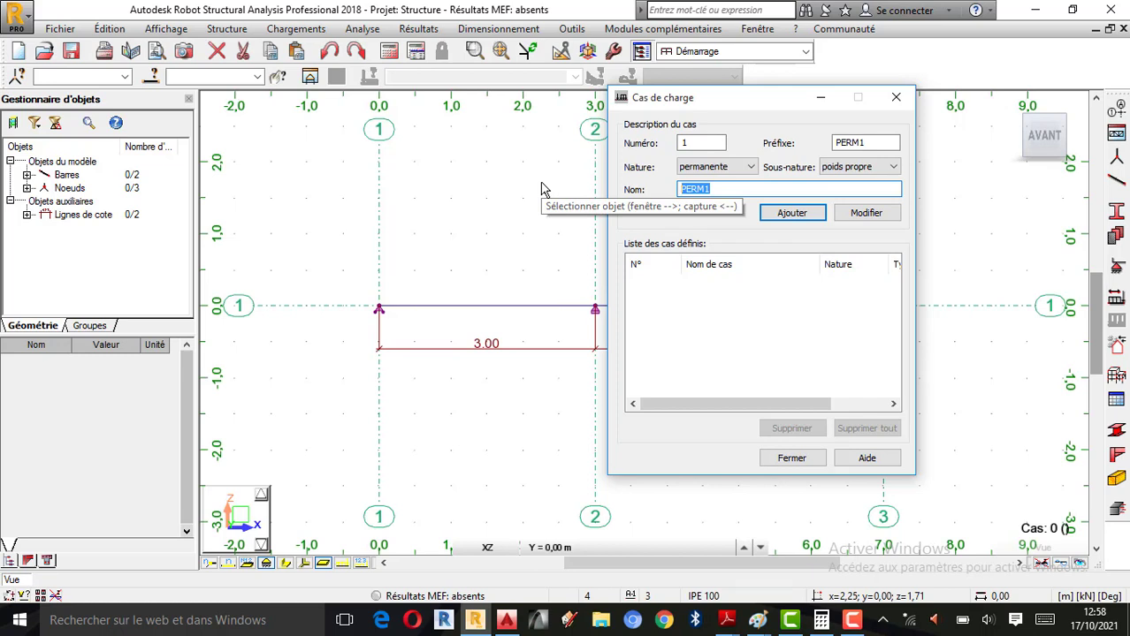
type("G")
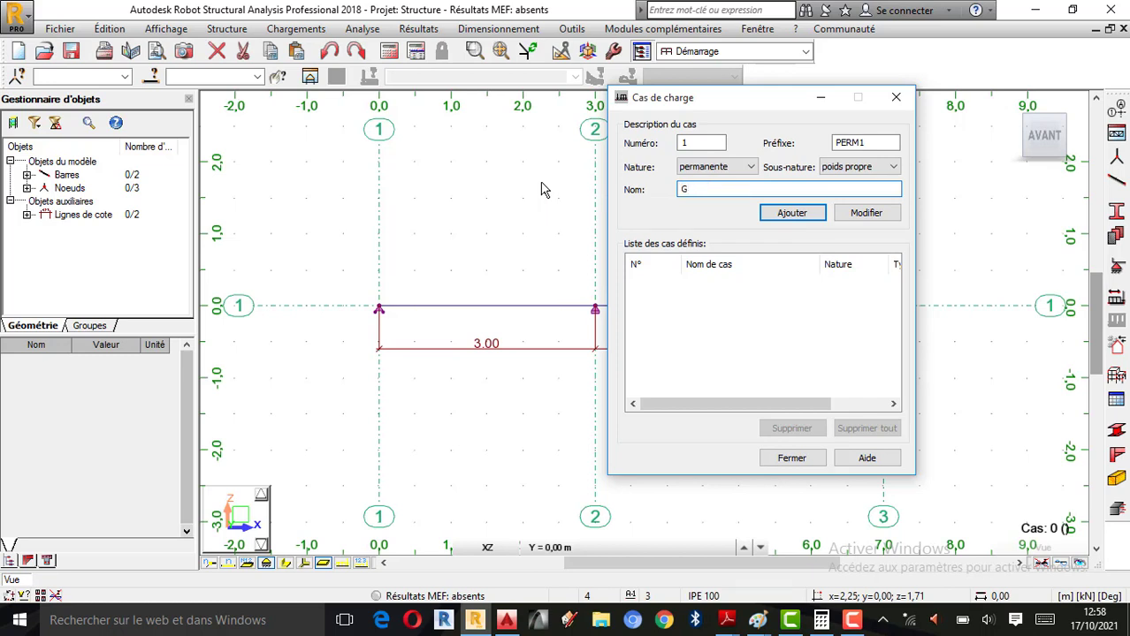
left_click(792, 213)
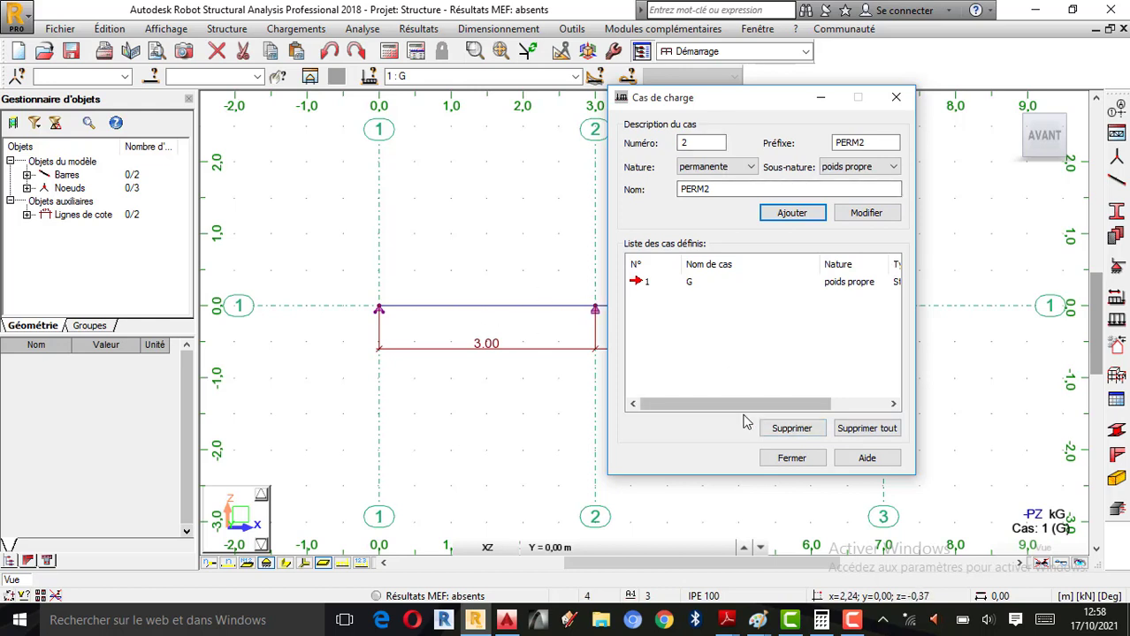
left_click(799, 458)
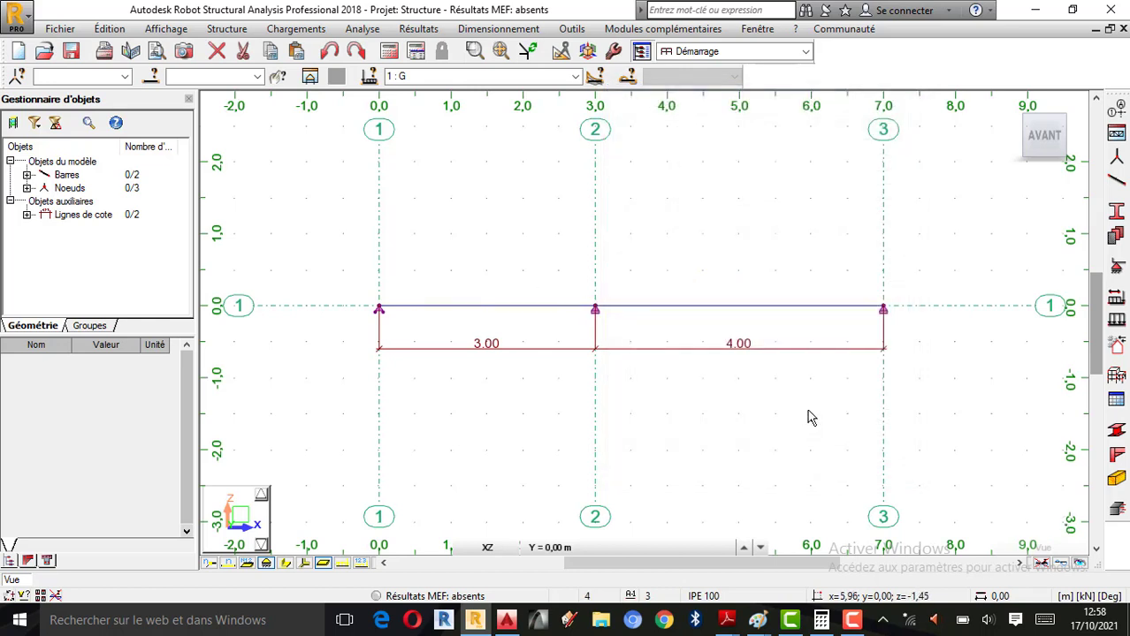
- Display the bars' section shapes, examine them along the beam, and hide them again
left_click(287, 563)
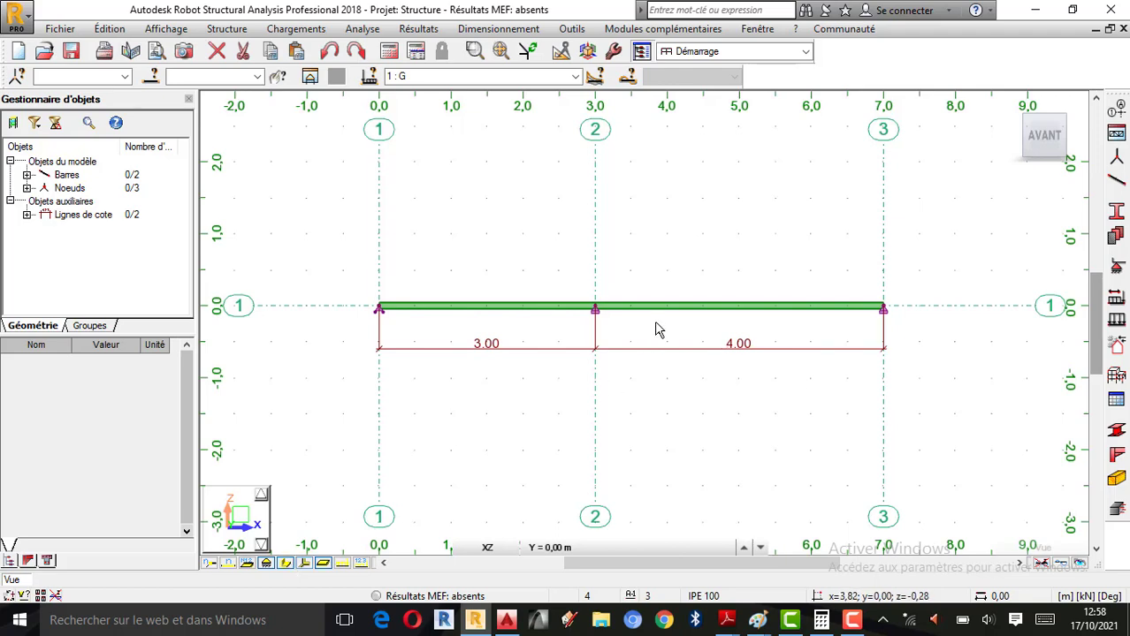
scroll(655, 336, "up", 1)
scroll(704, 325, "down", 1)
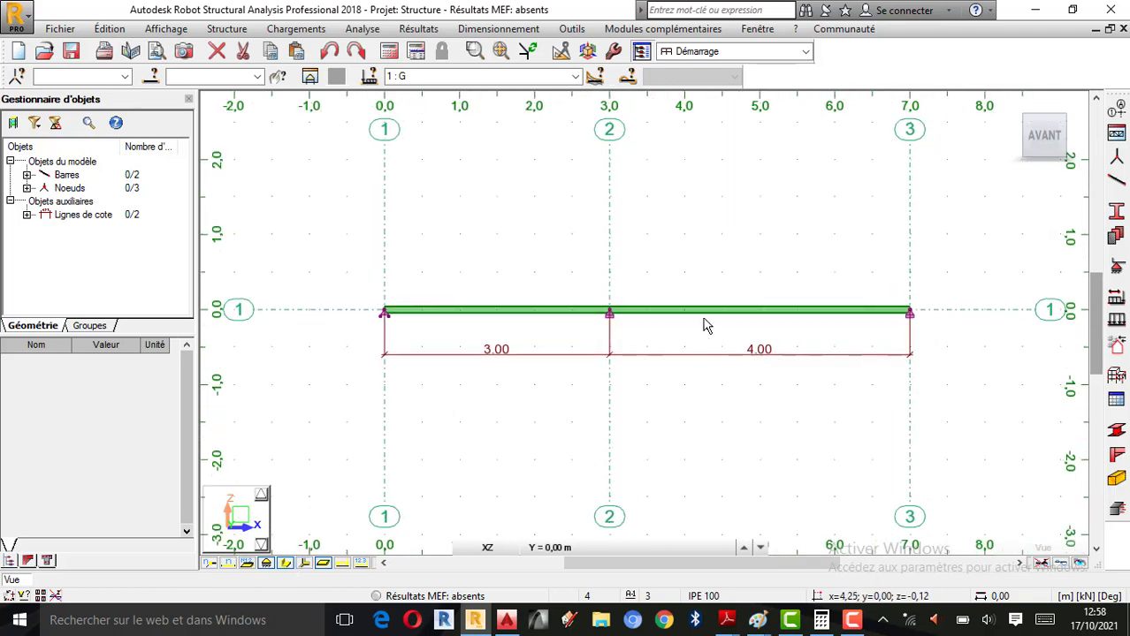
left_click(287, 565)
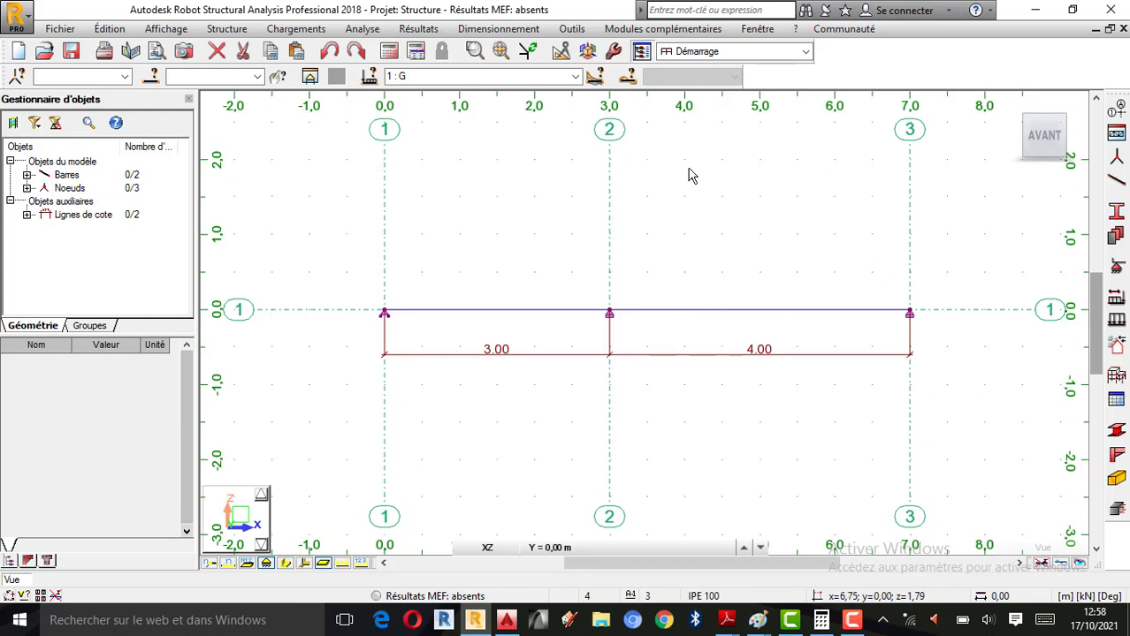
left_click(1116, 320)
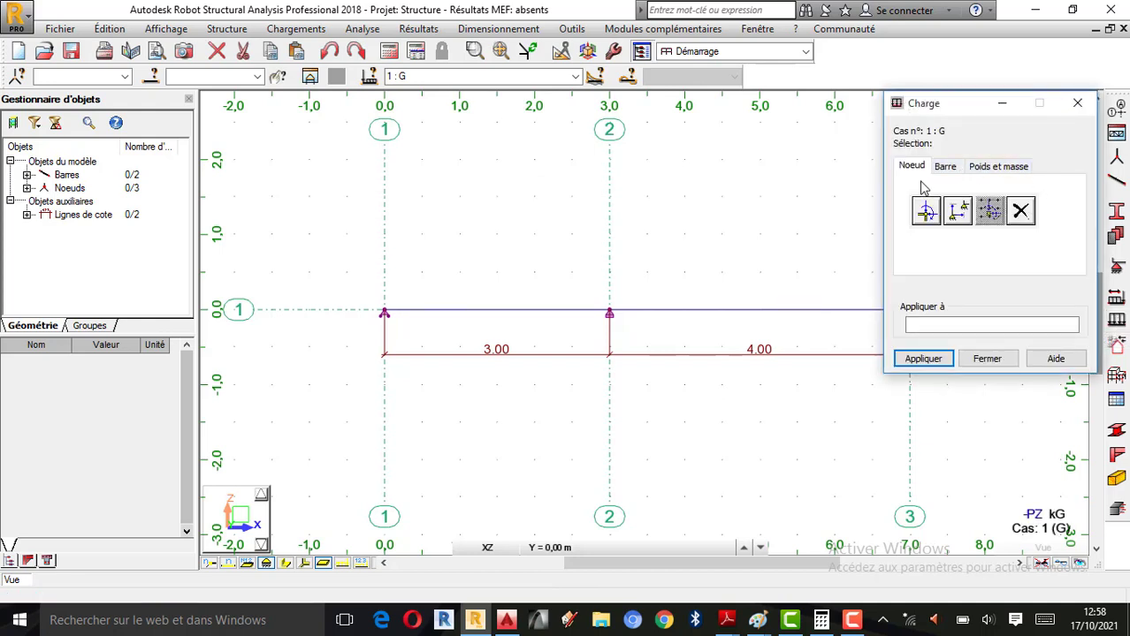
left_click(999, 172)
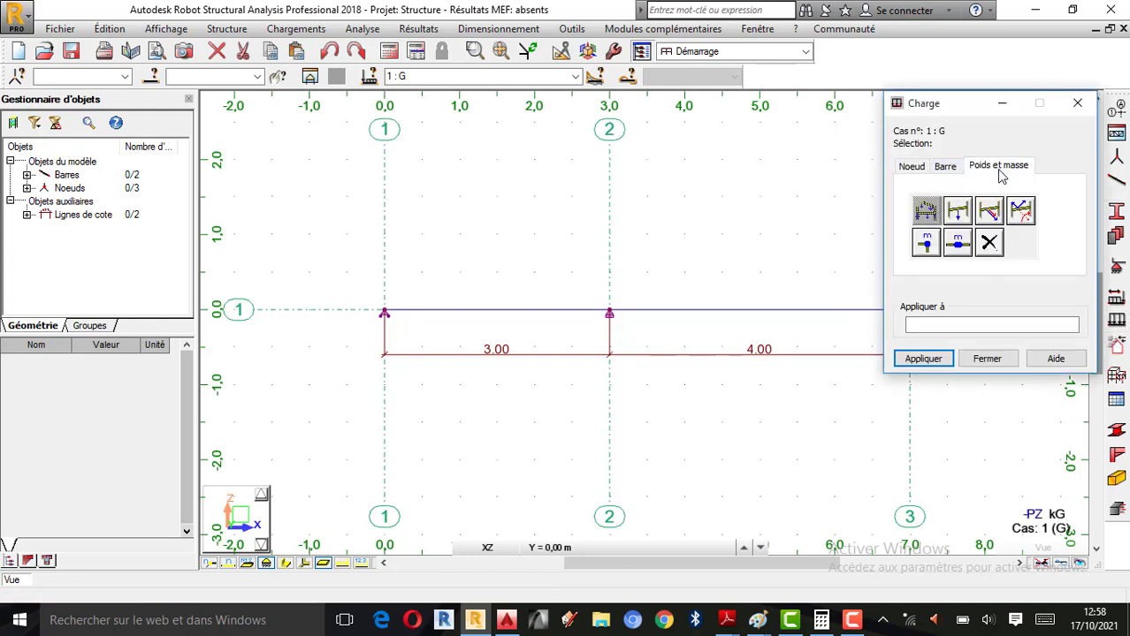
left_click(925, 211)
left_click(1077, 103)
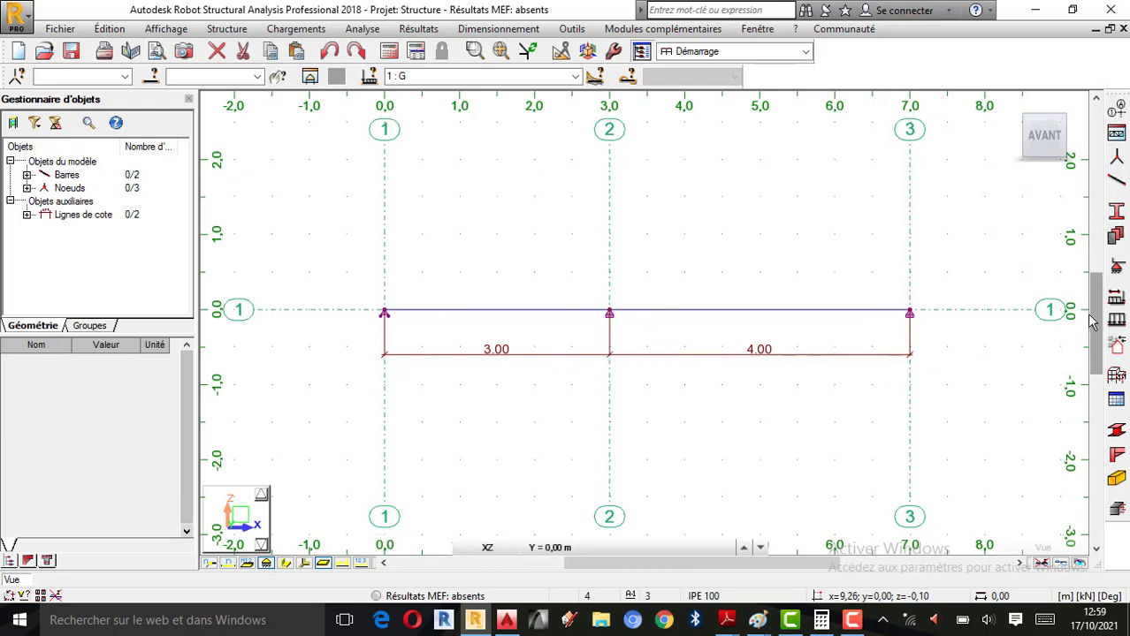
- Start defining a uniform bar load (Charge uniforme) in case G and display the bar numbers on the beam
left_click(1114, 322)
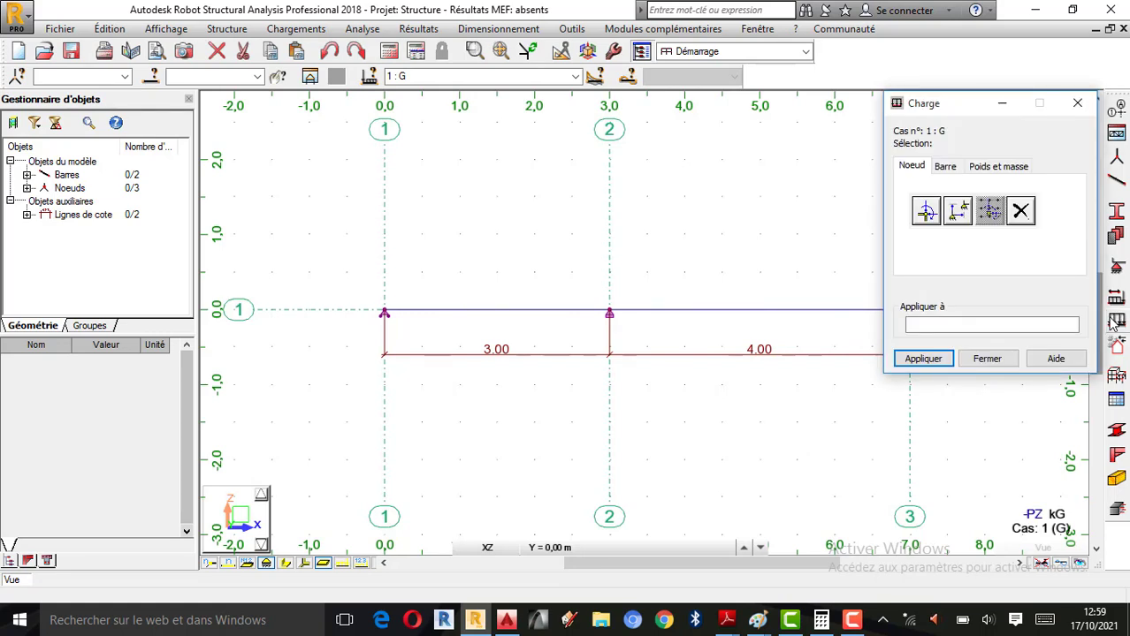
left_click(944, 166)
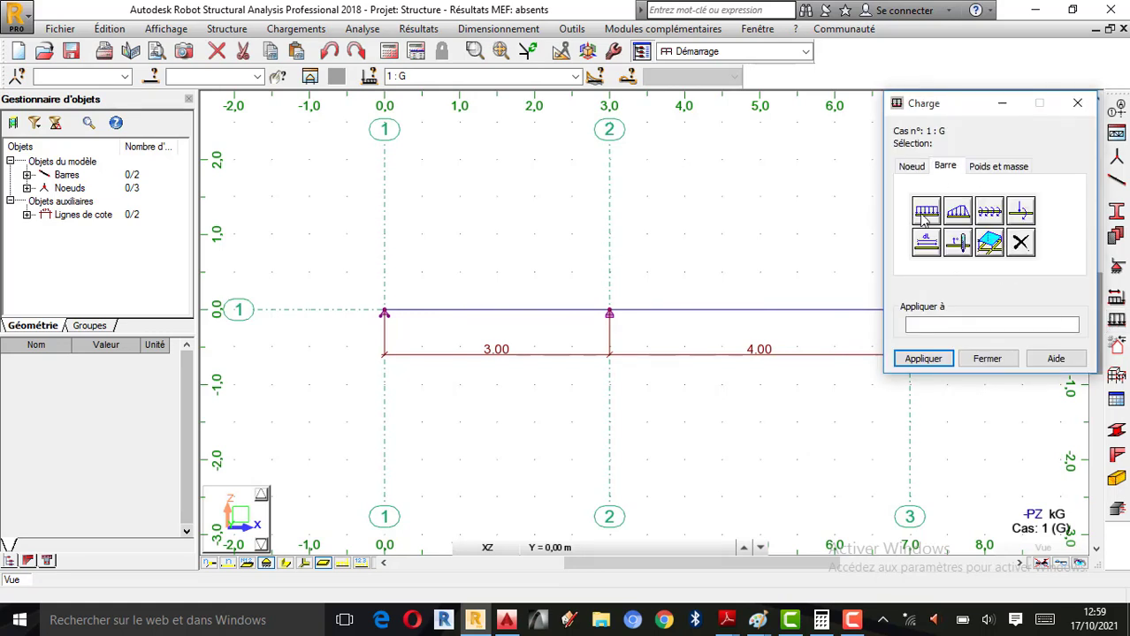
left_click(925, 212)
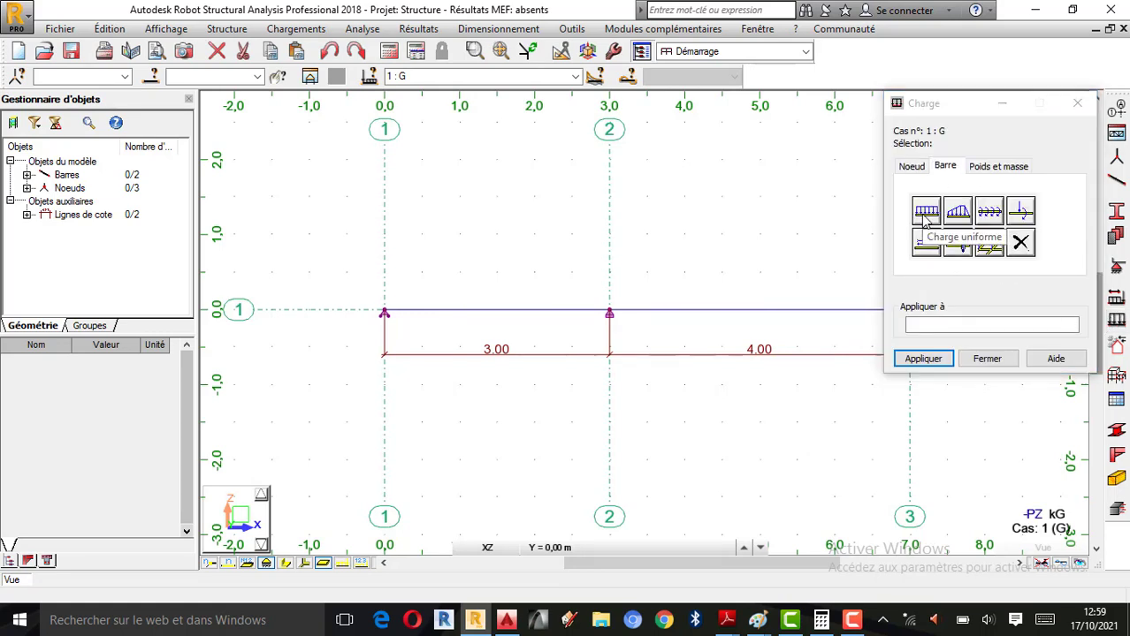
left_click(229, 566)
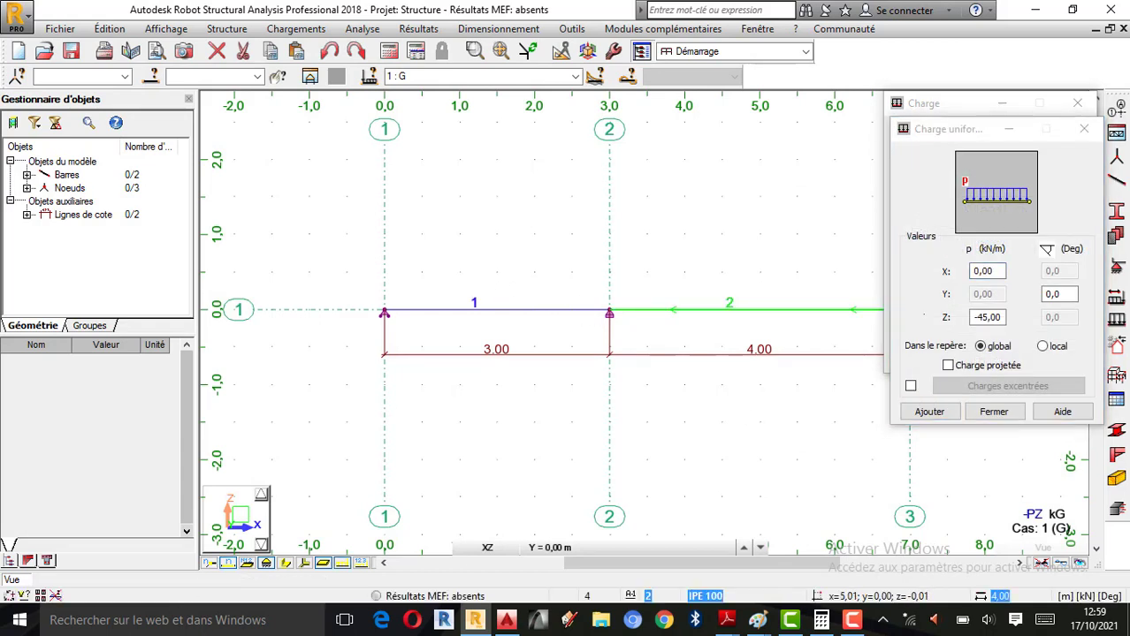
- Bring up the calculator for the uniform load's Z value and enter 30 in it
double_click(989, 316)
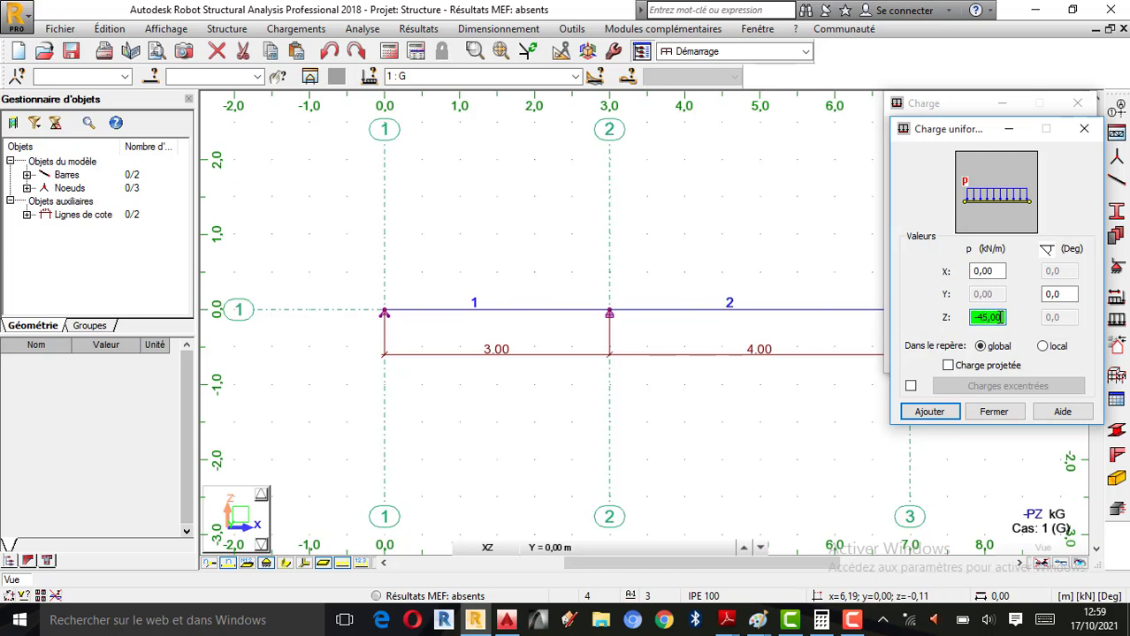
double_click(988, 317)
left_click(767, 362)
left_click(718, 383)
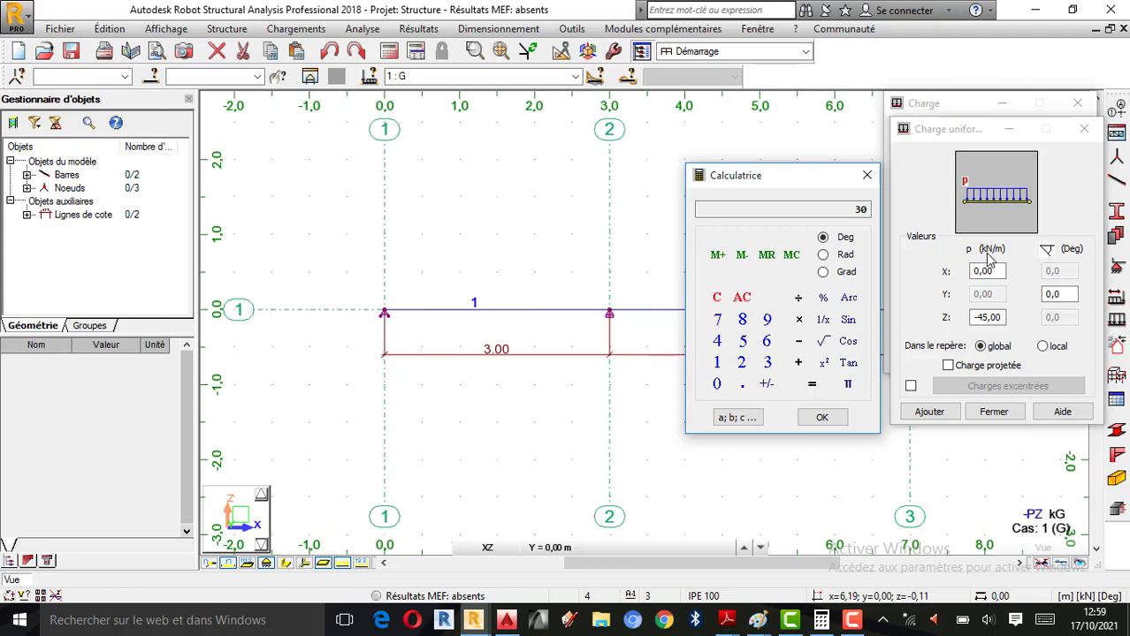
- Check the force unit and its available alternatives in the task preferences (Préférences de la tâche)
left_click(582, 34)
left_click(583, 36)
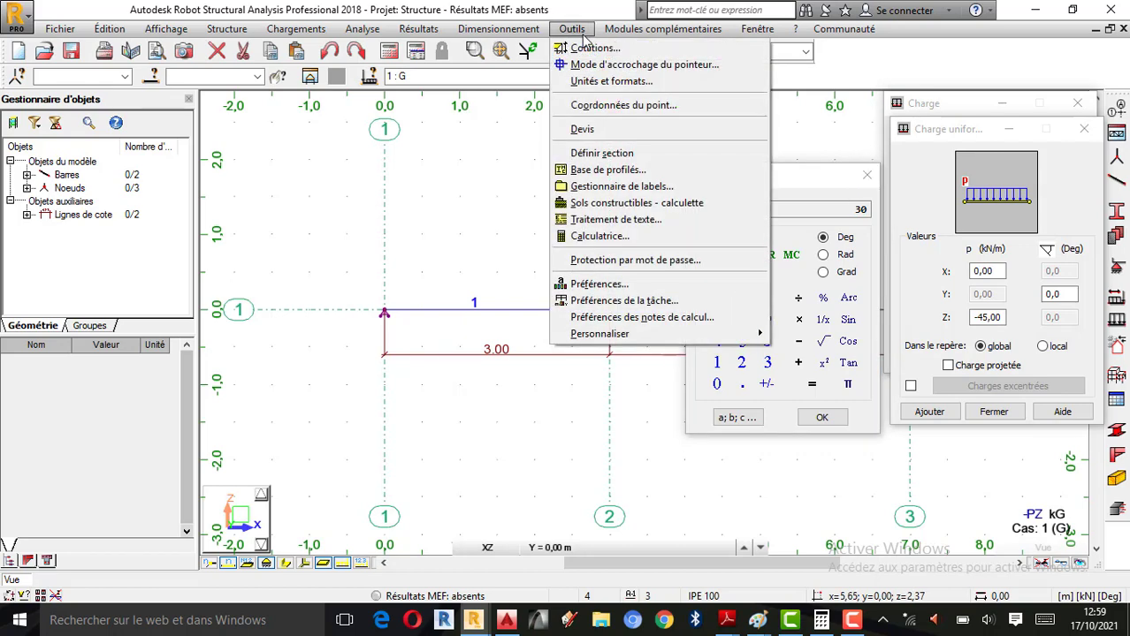
left_click(669, 309)
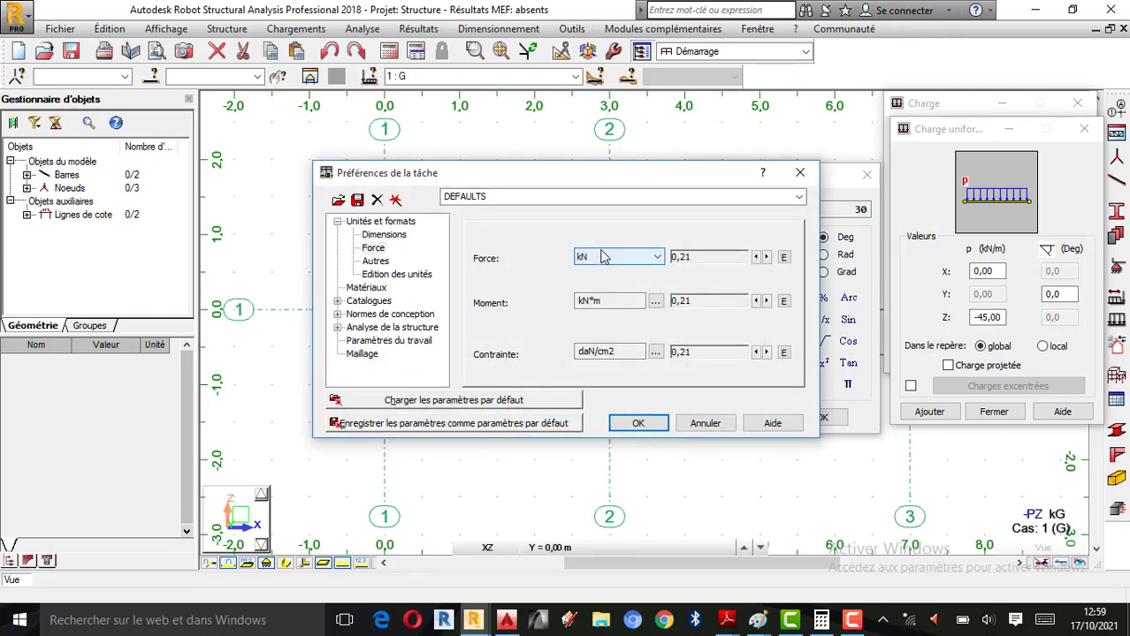
left_click(657, 267)
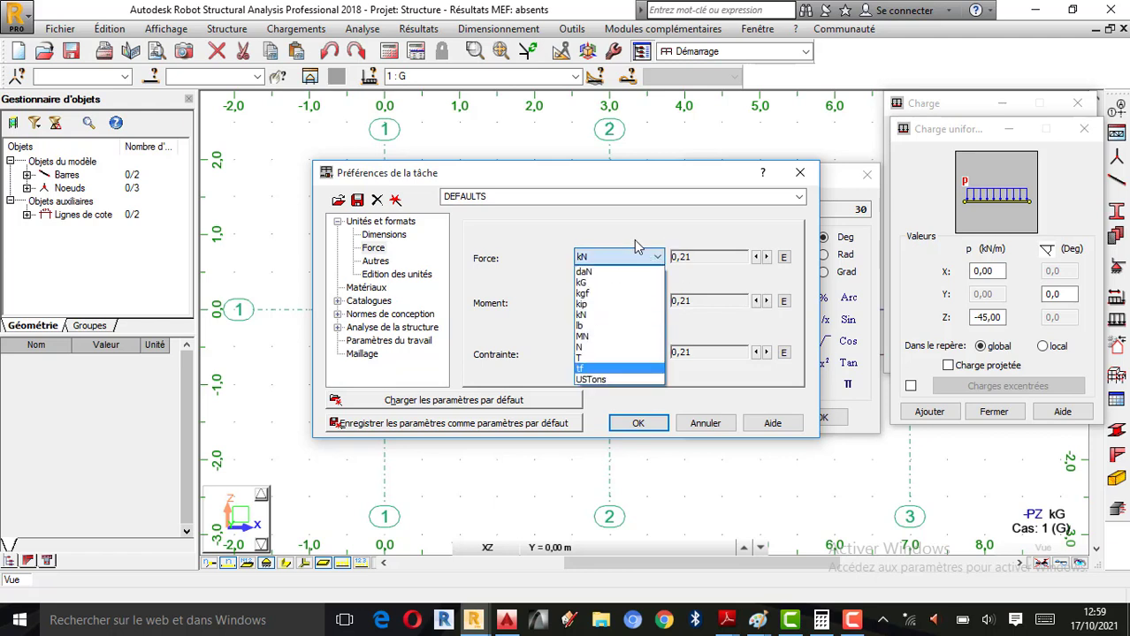
left_click(707, 373)
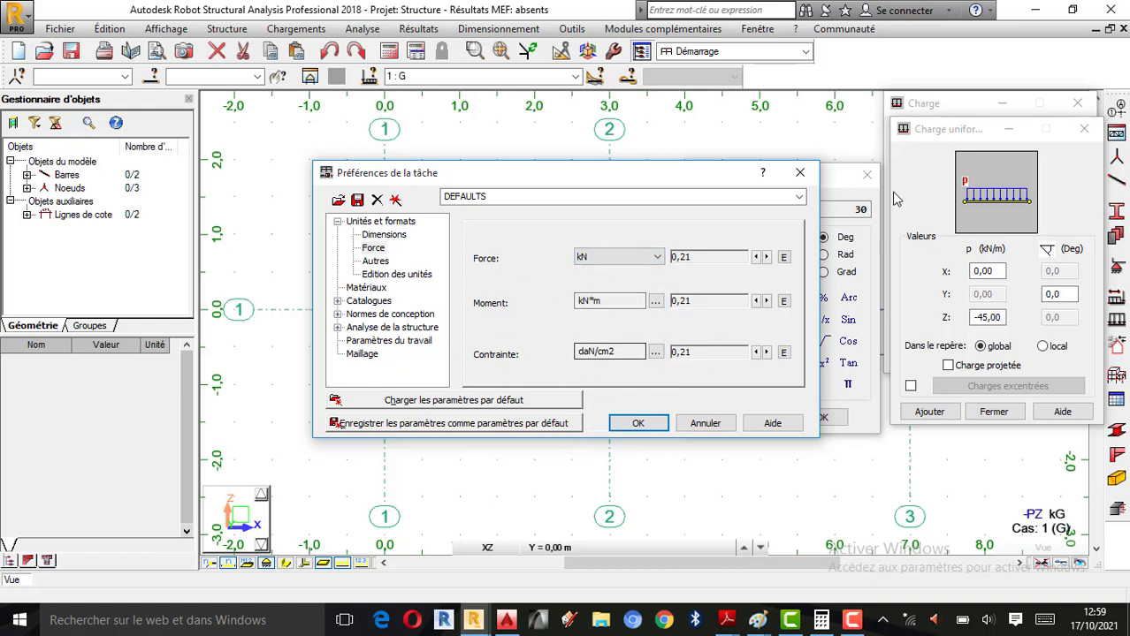
left_click(799, 173)
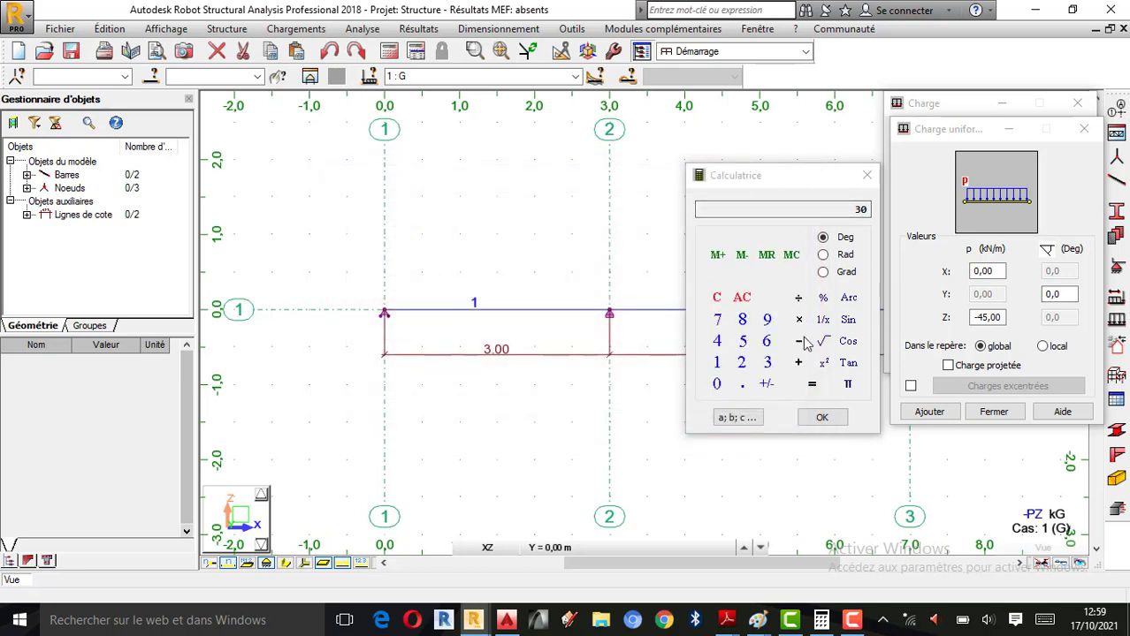
- Set the uniform load's Z value to -30 kN/m, apply it to bar 1, and close the calculator
left_click(766, 384)
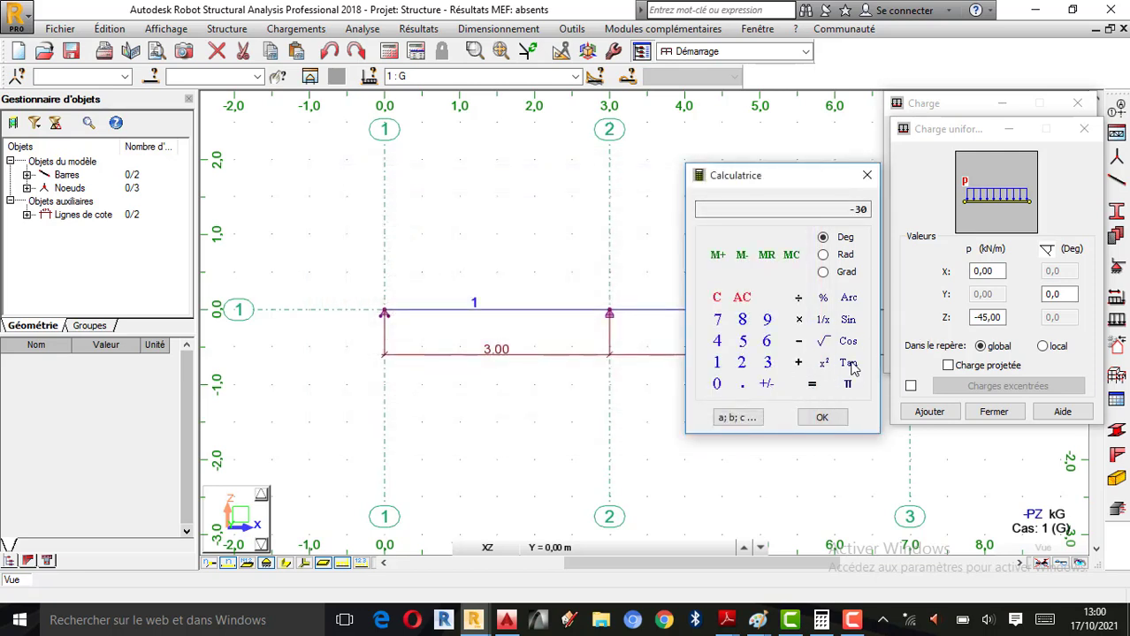
left_click(821, 417)
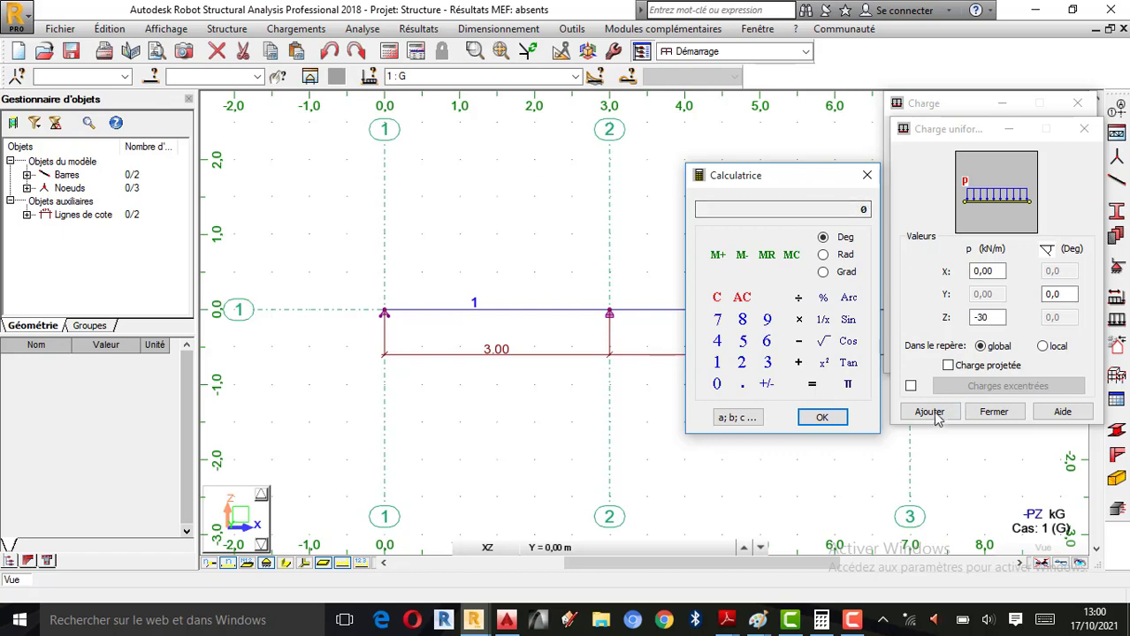
left_click(929, 412)
left_click(917, 327)
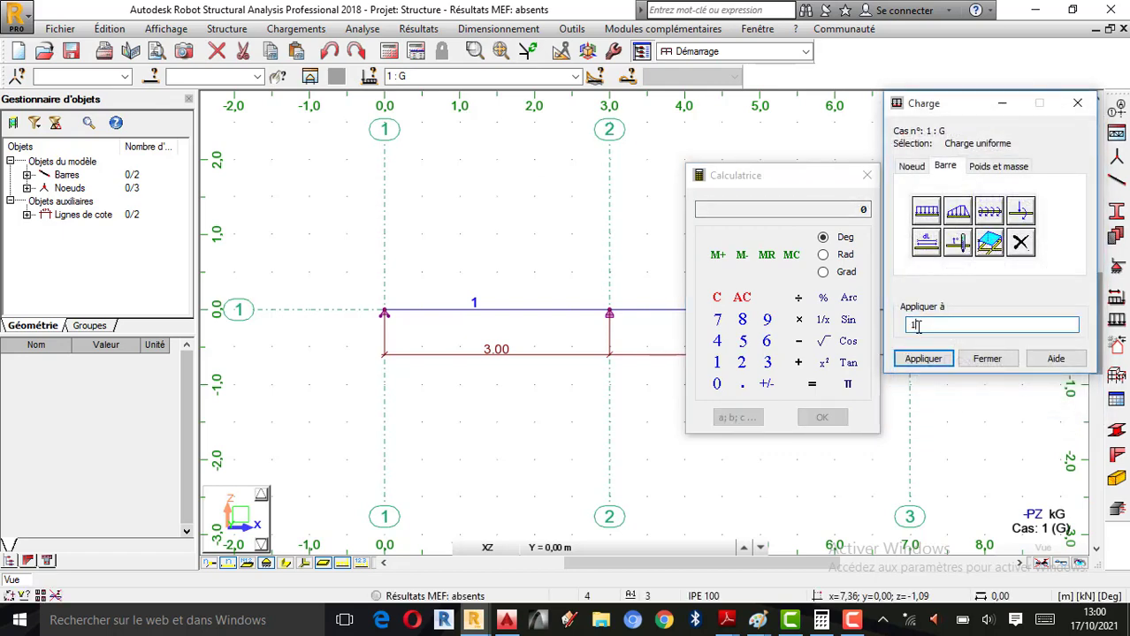
left_click(923, 358)
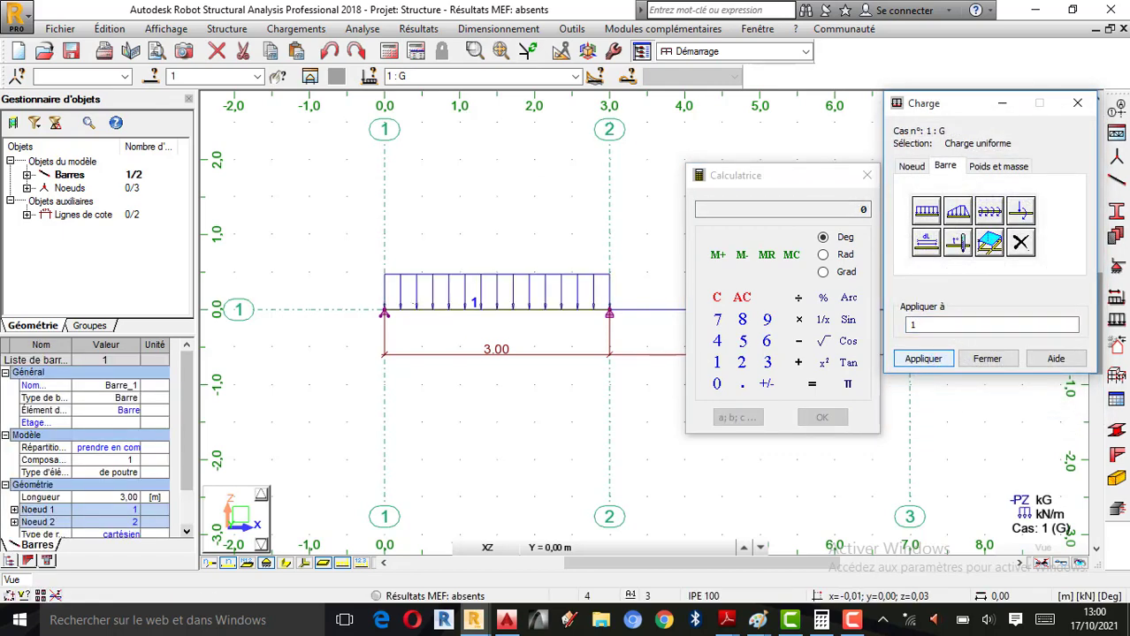
left_click(866, 175)
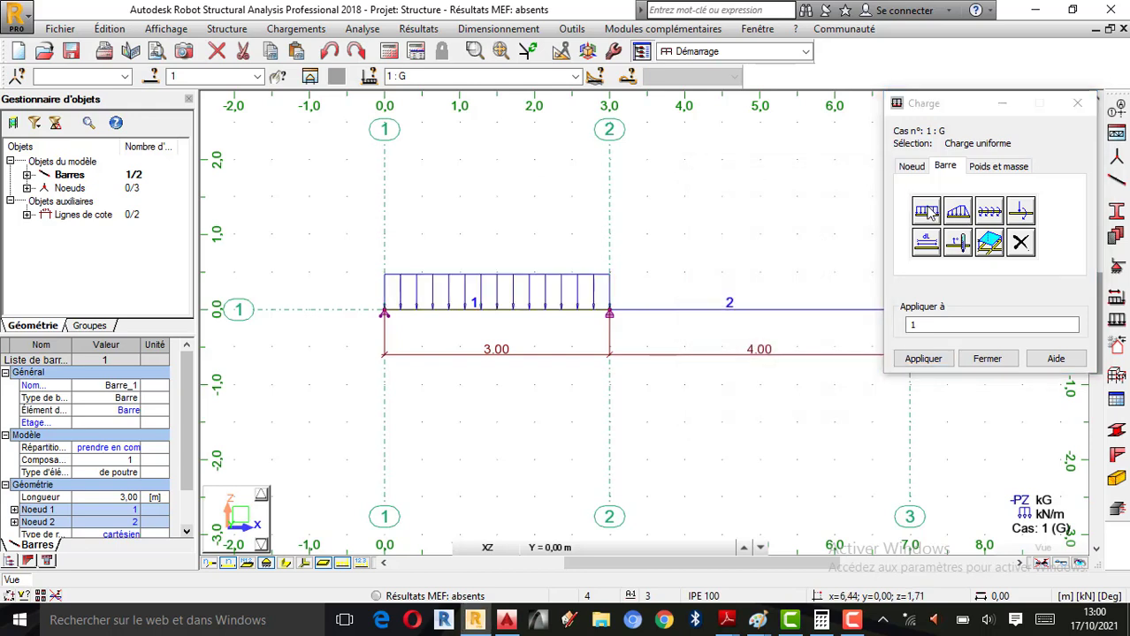
- Define a uniform load with a Z value of -45 kN/m, apply it to bar 2, and finish load entry with nothing selected
left_click(927, 209)
double_click(988, 317)
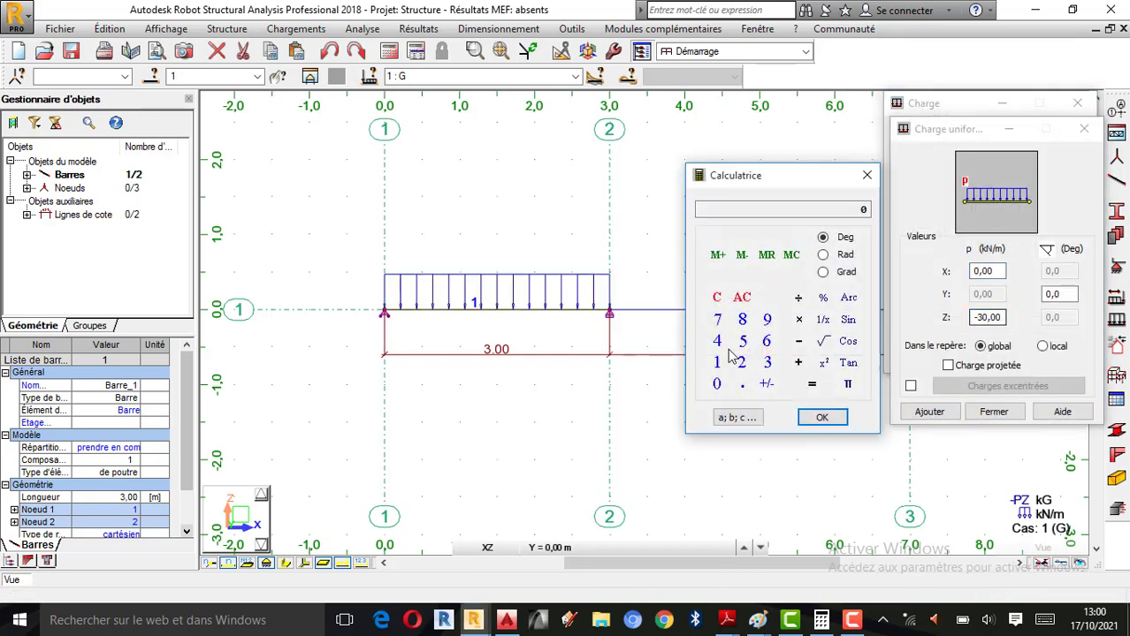
left_click(717, 341)
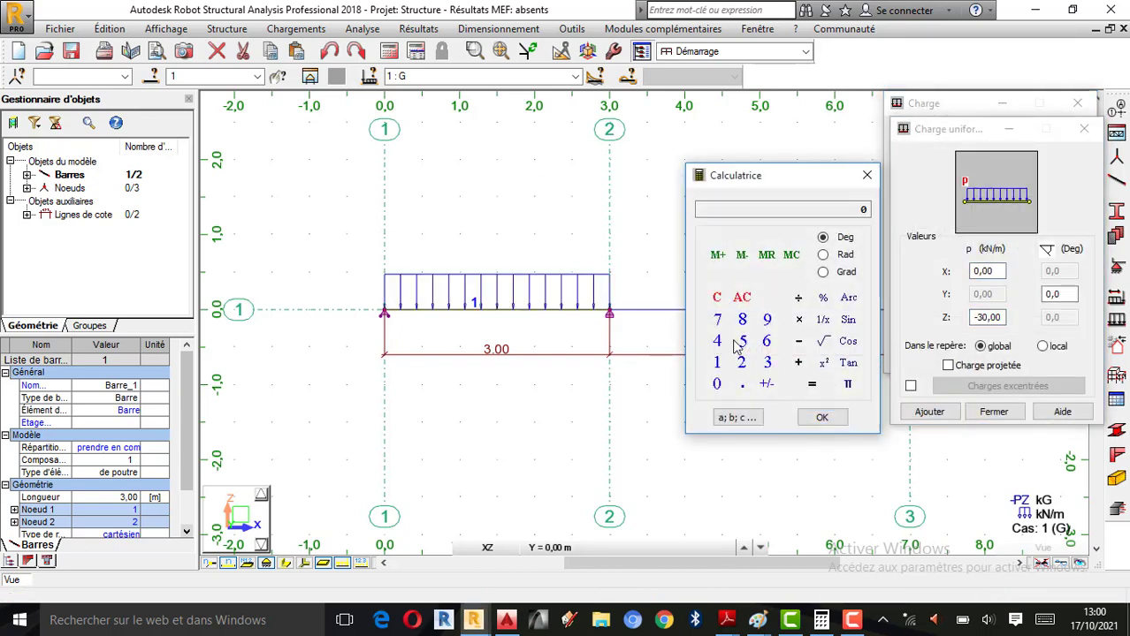
left_click(743, 341)
left_click(766, 384)
left_click(840, 423)
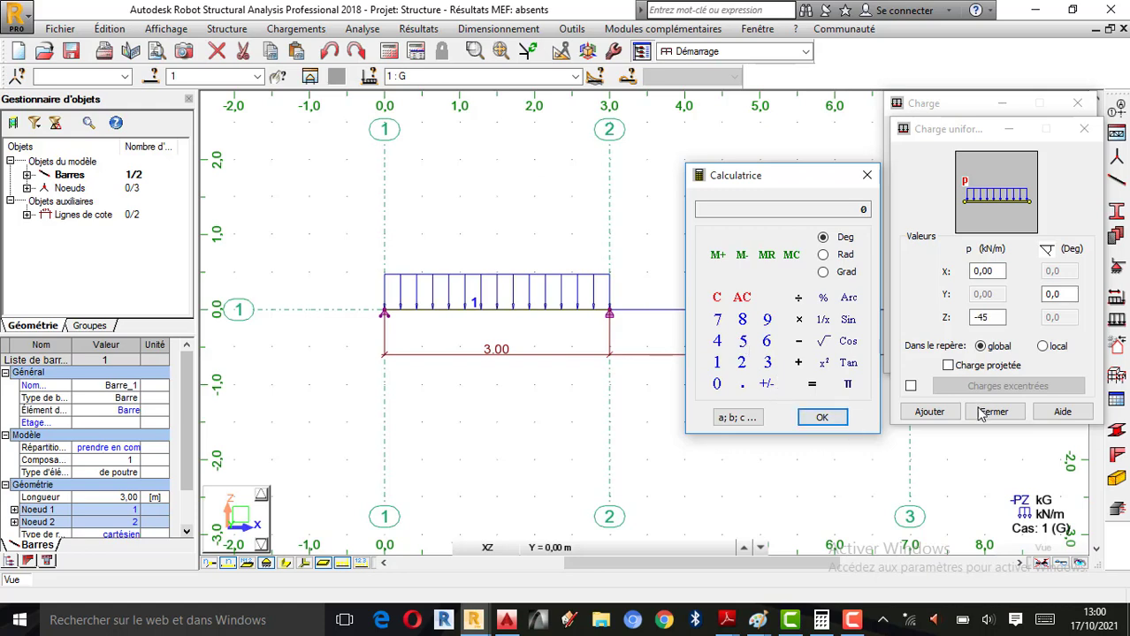
left_click(945, 412)
double_click(950, 325)
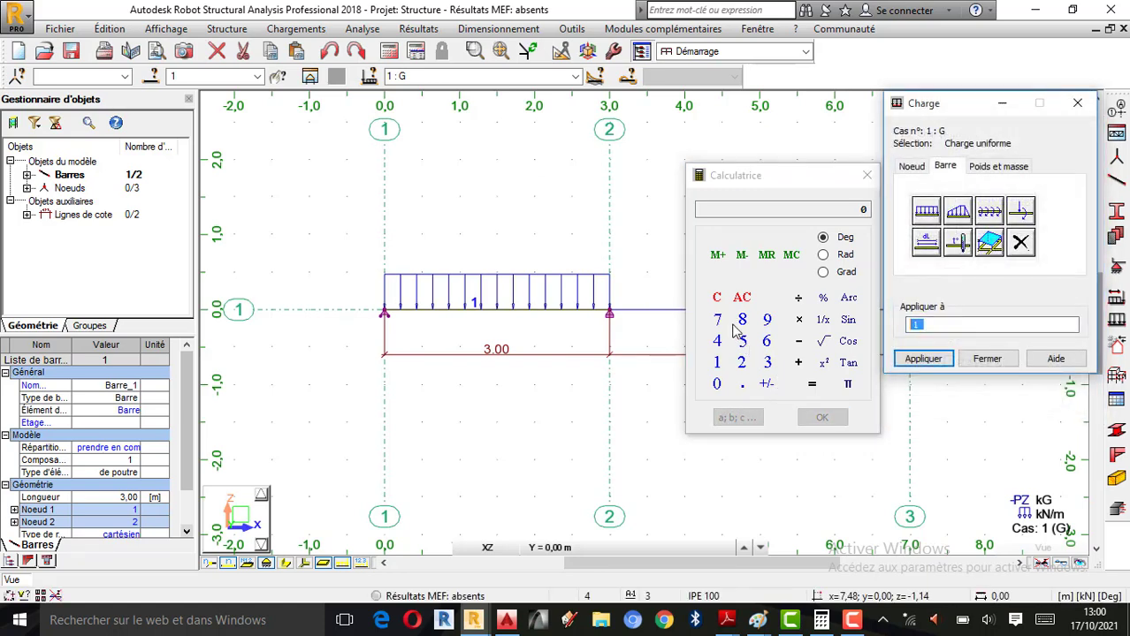
left_click(923, 359)
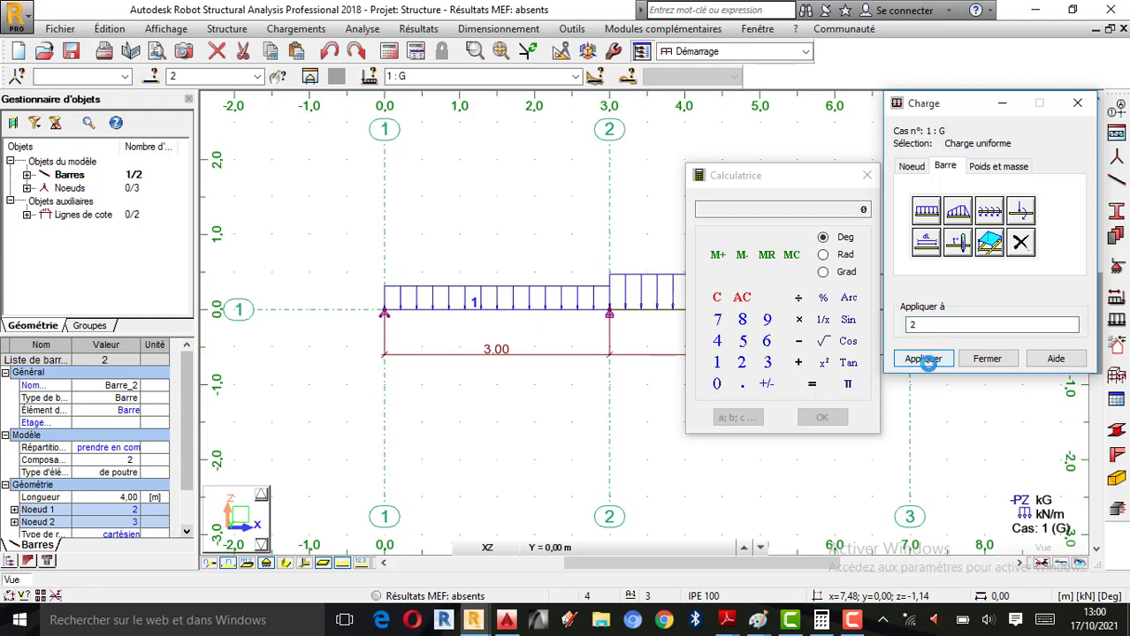
left_click(988, 359)
left_click(866, 175)
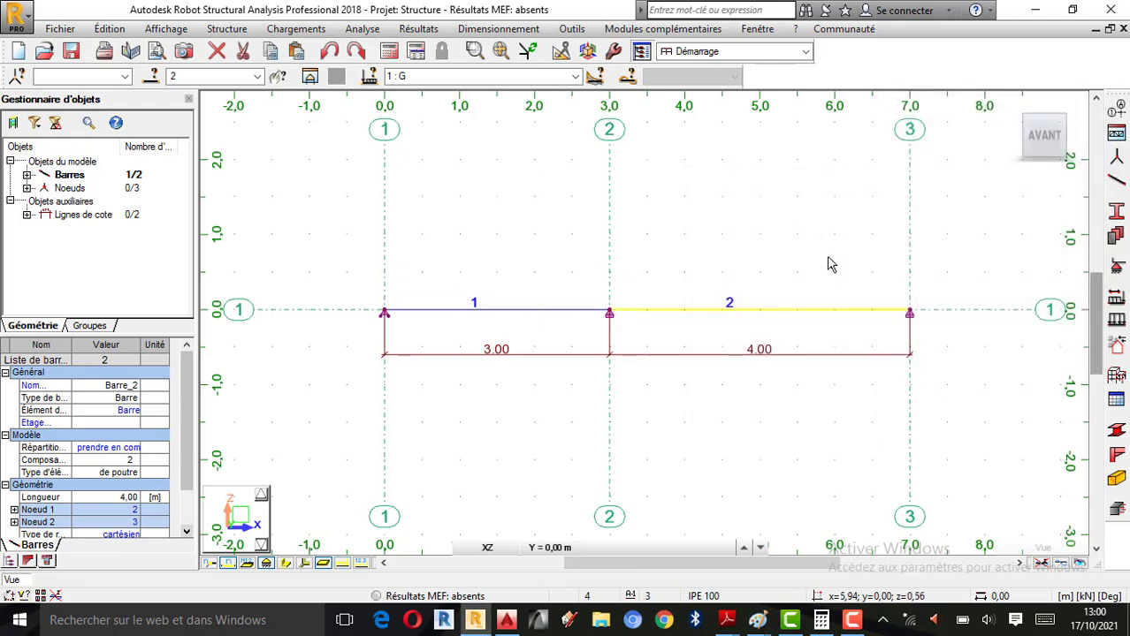
left_click(831, 264)
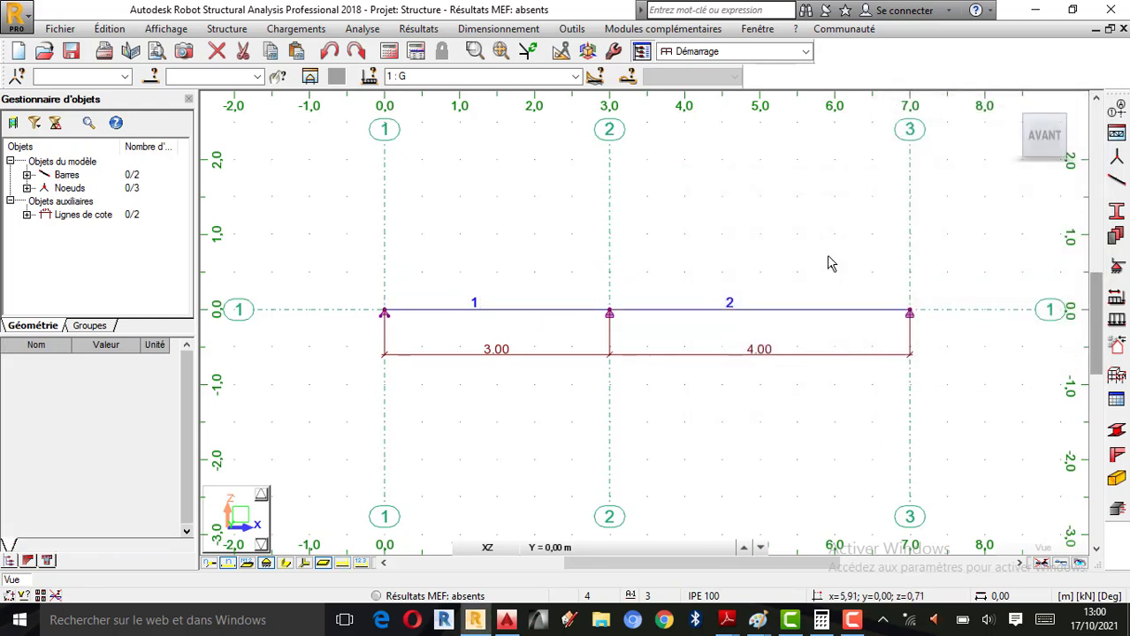
- Display the load symbols and their values on both spans, and hide the bar numbers
left_click(361, 564)
left_click(367, 564)
scroll(793, 236, "up", 1)
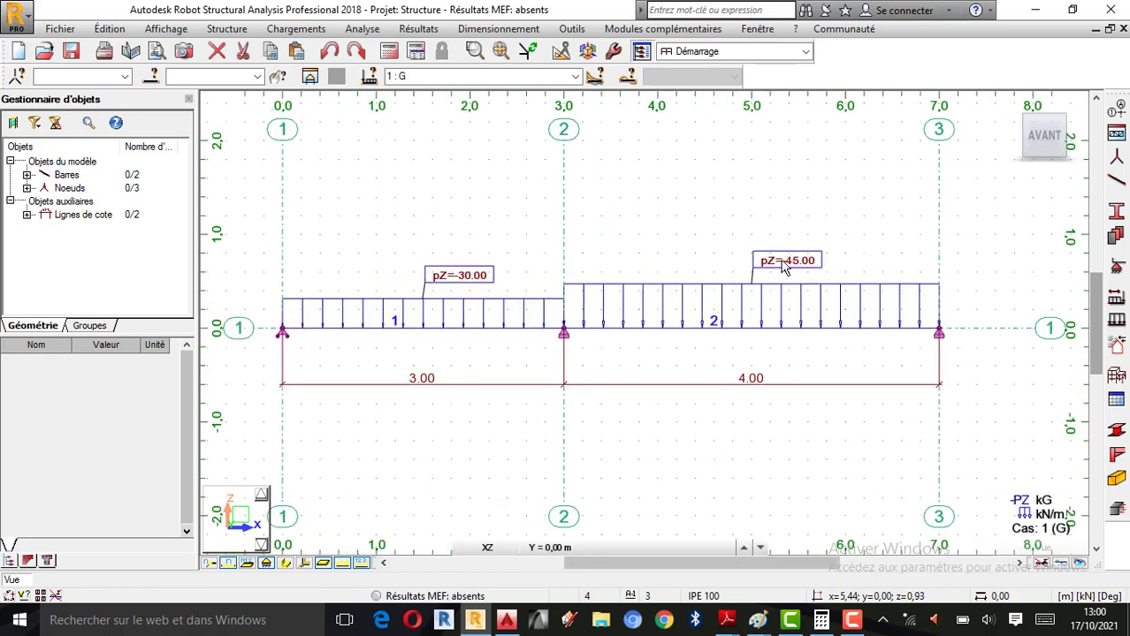
left_click(228, 564)
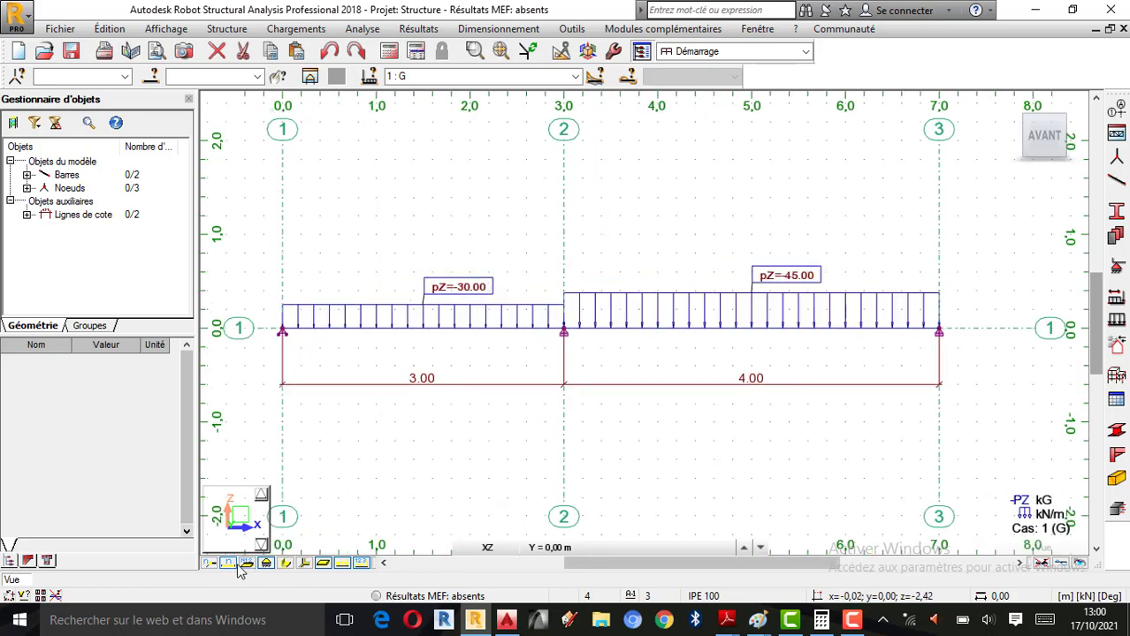
scroll(716, 442, "down", 2)
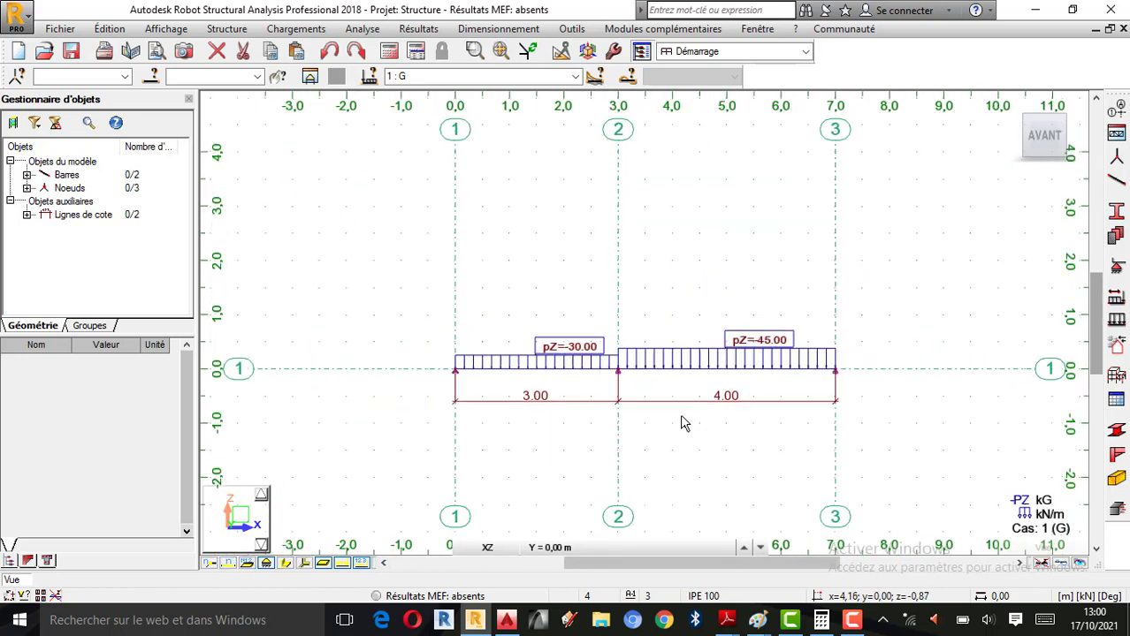
- Switch the load symbols off and on again, and examine the uniform loads along both spans
left_click(342, 564)
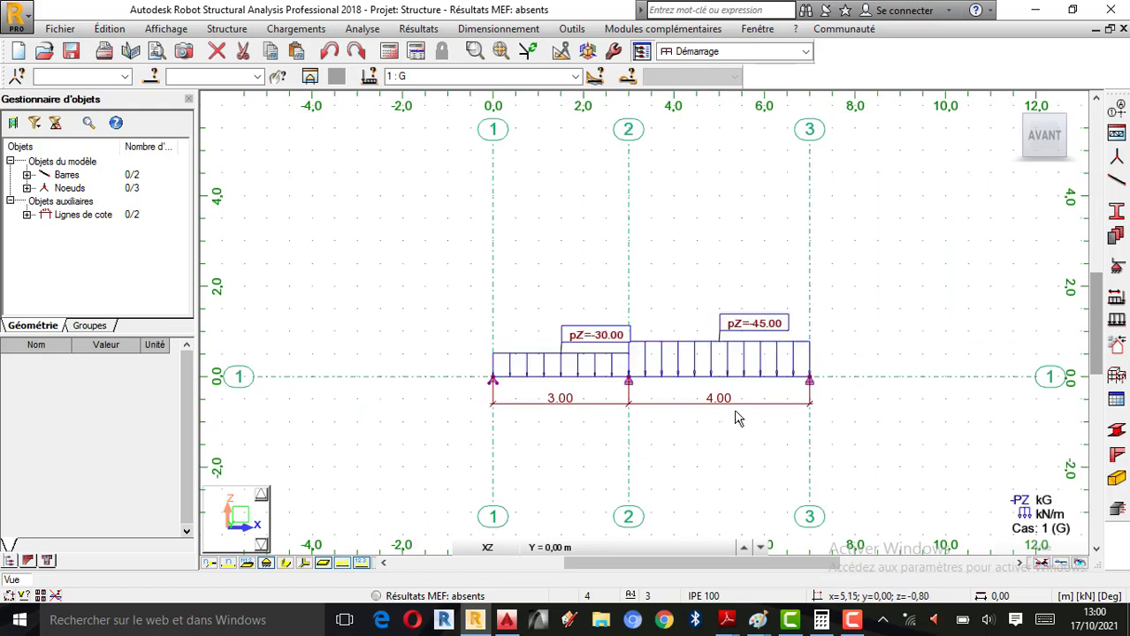
scroll(725, 344, "up", 1)
scroll(607, 365, "up", 1)
scroll(579, 382, "down", 1)
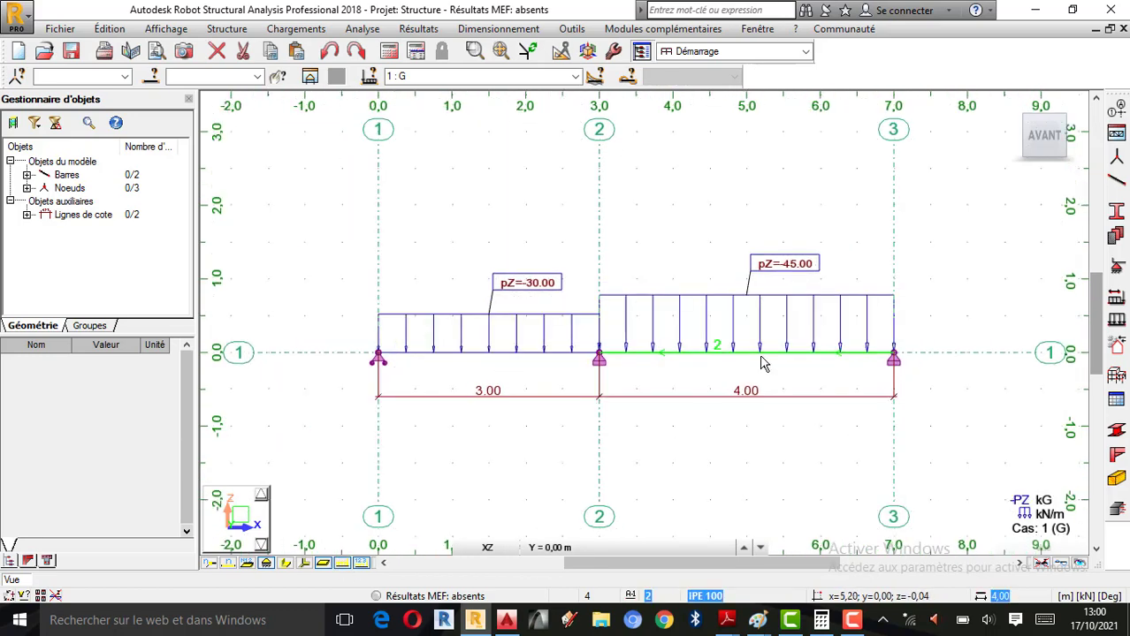
left_click(344, 565)
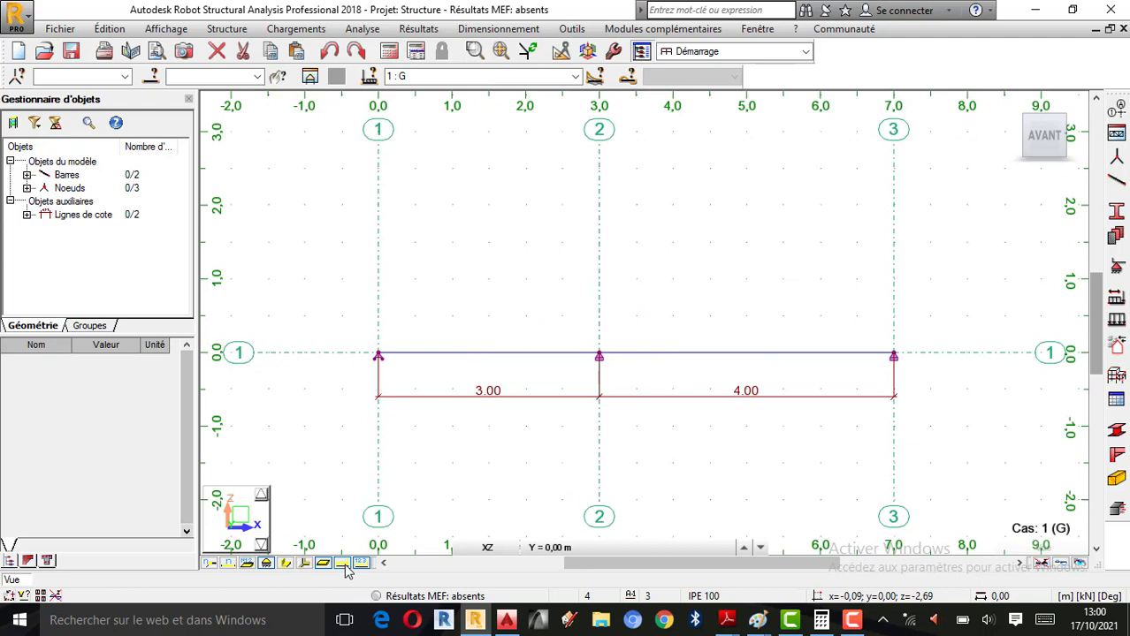
left_click(343, 565)
scroll(716, 464, "up", 1)
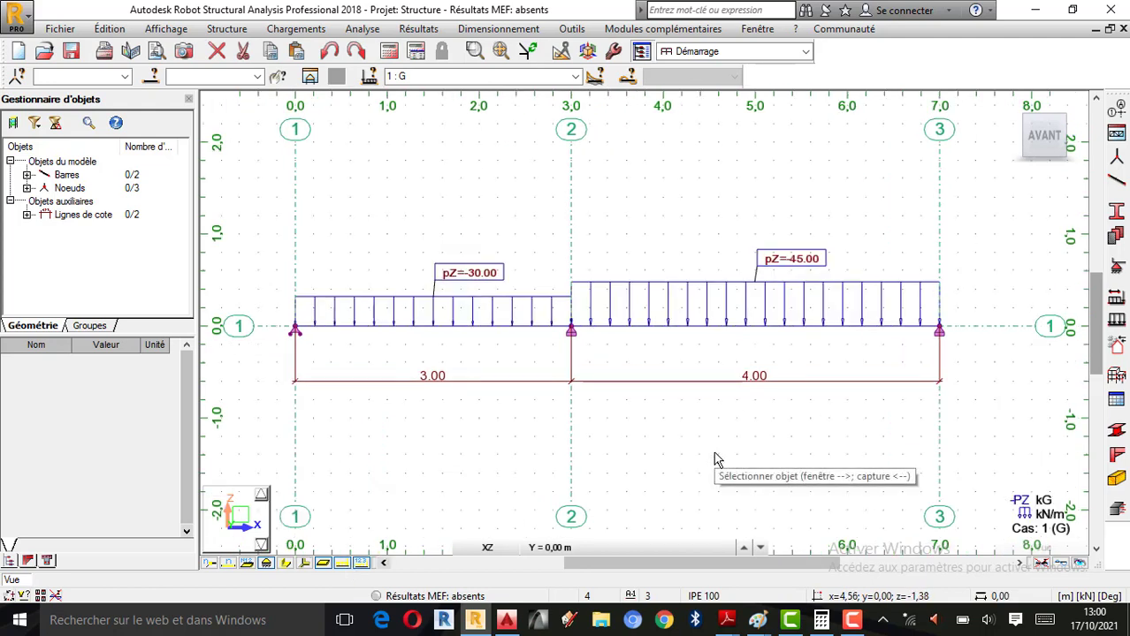
scroll(781, 430, "down", 1)
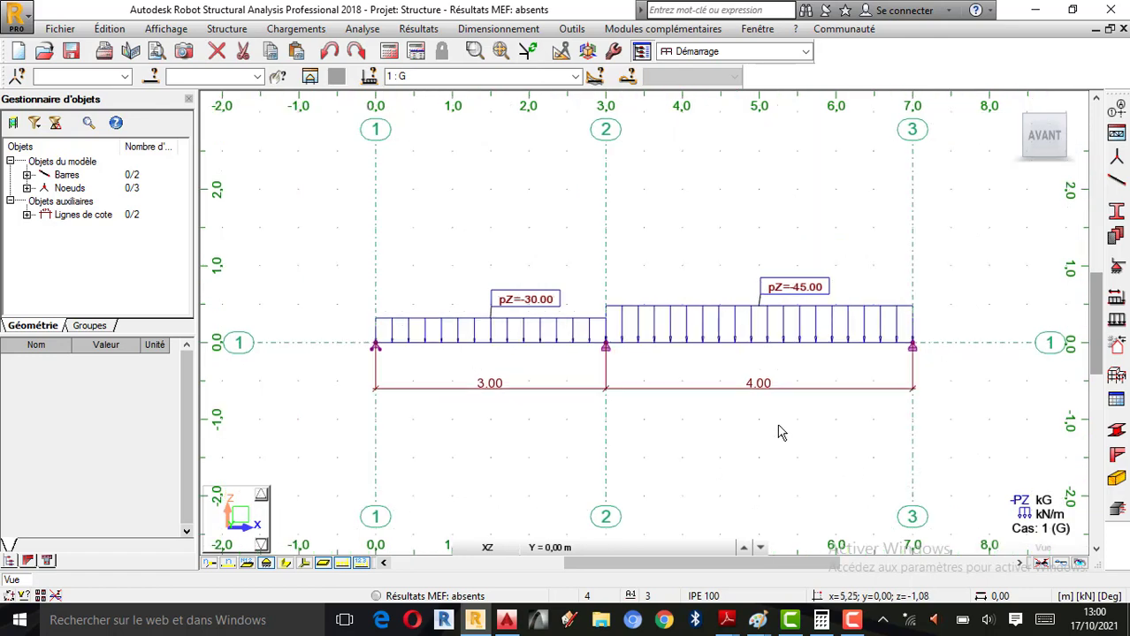
scroll(696, 449, "up", 1)
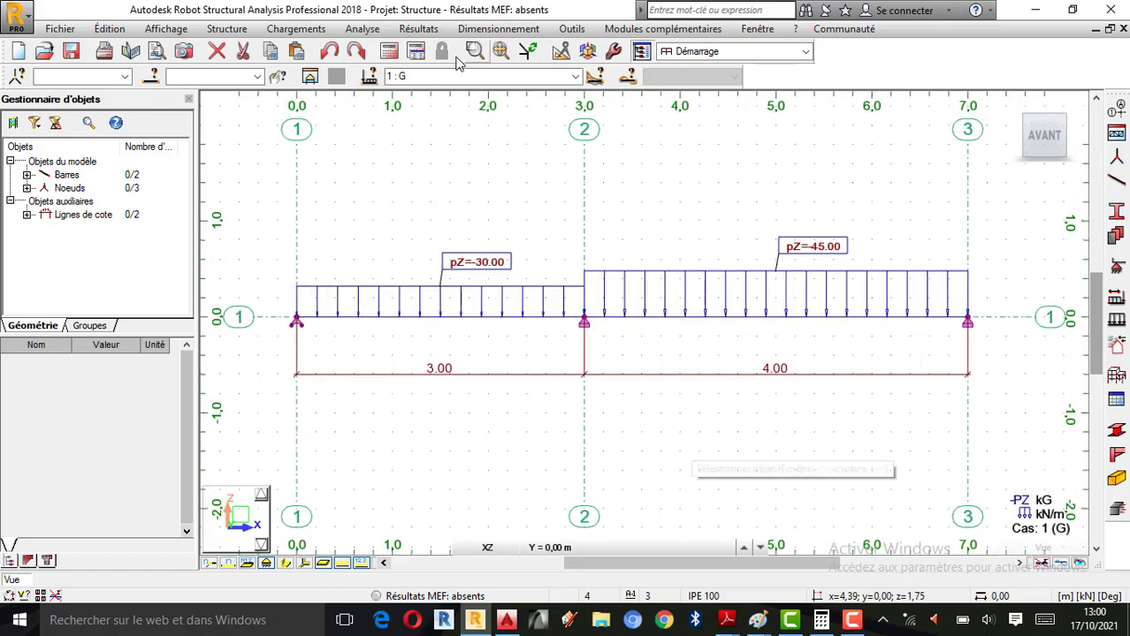
- Run the structure verification (Vérifier structure), review its errors and warnings, and close the report
left_click(361, 29)
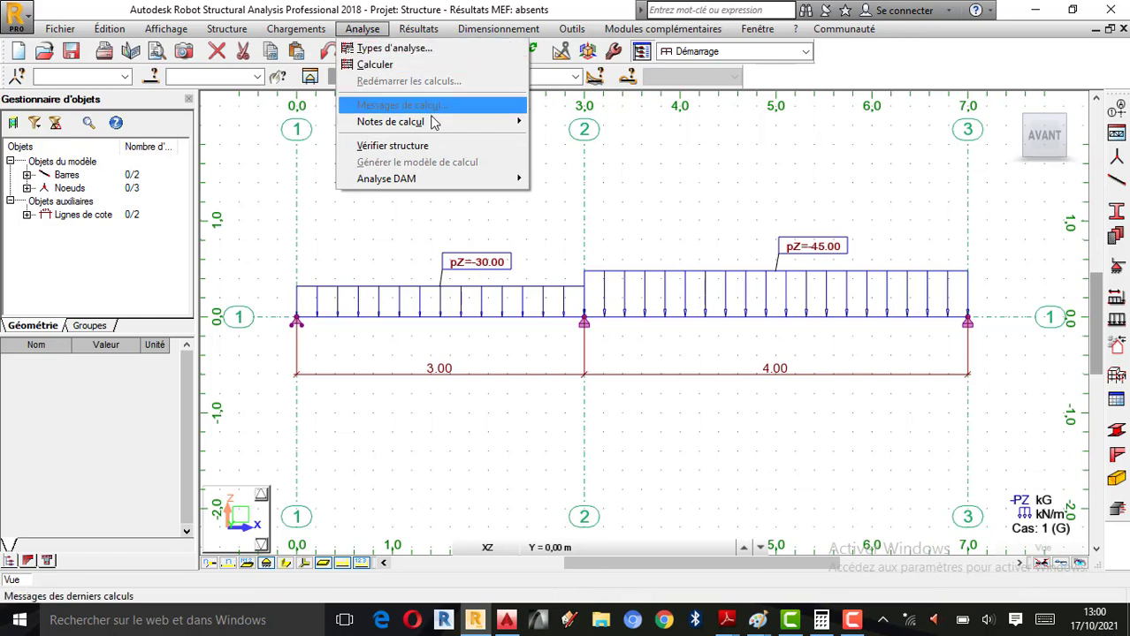
left_click(436, 147)
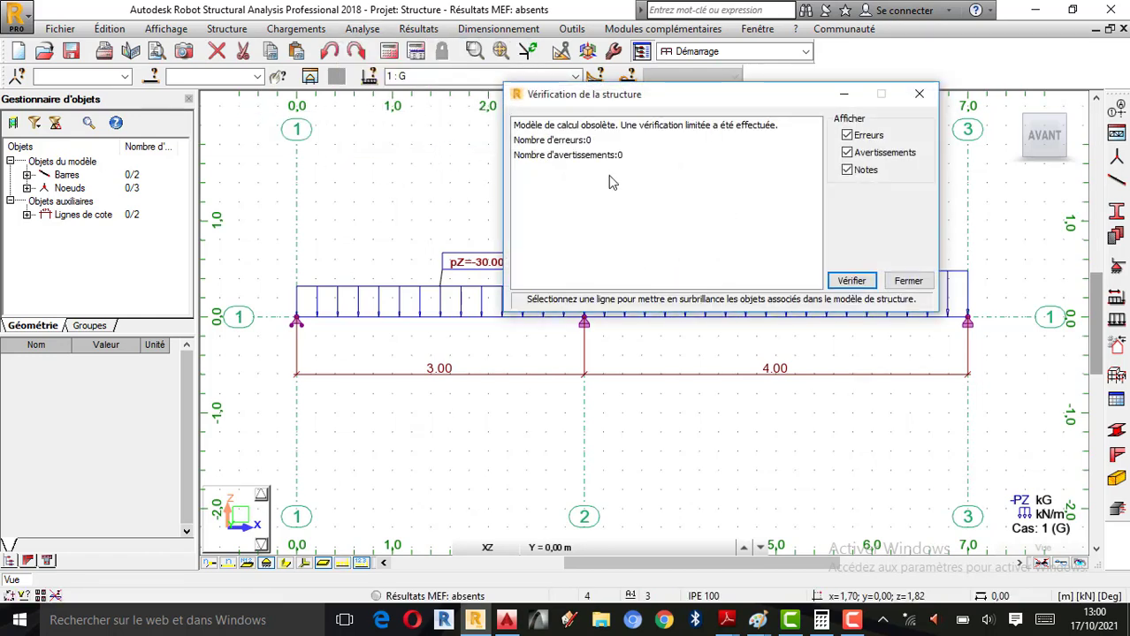
left_click(919, 94)
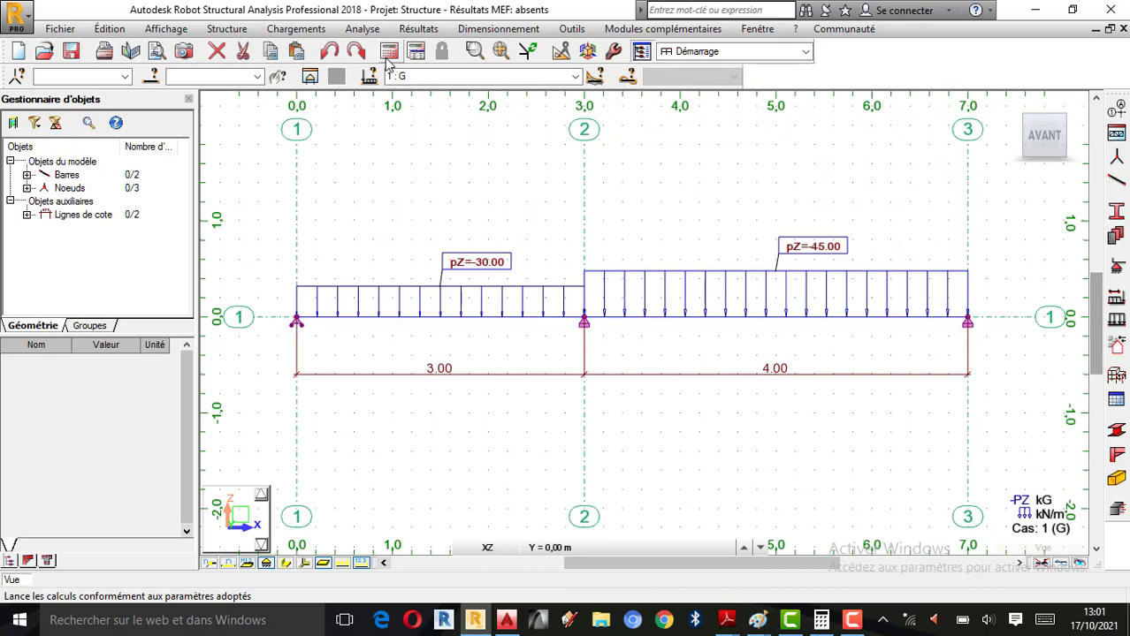
- Run the structural calculation (Calculer) for the loaded beam
left_click(387, 57)
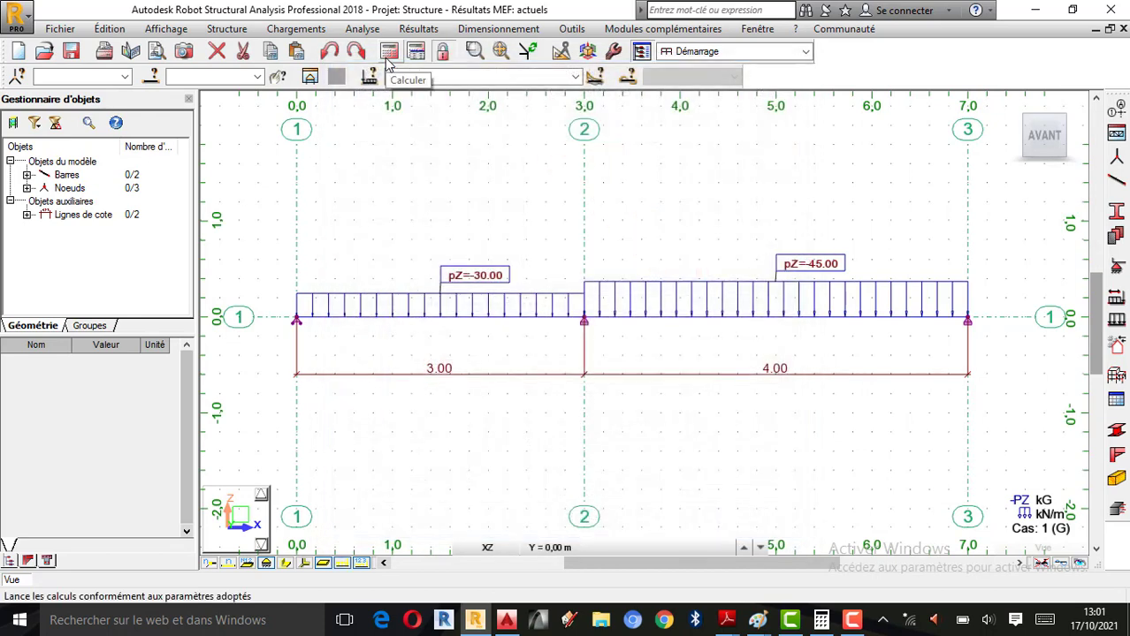
scroll(833, 230, "down", 1)
scroll(745, 220, "up", 1)
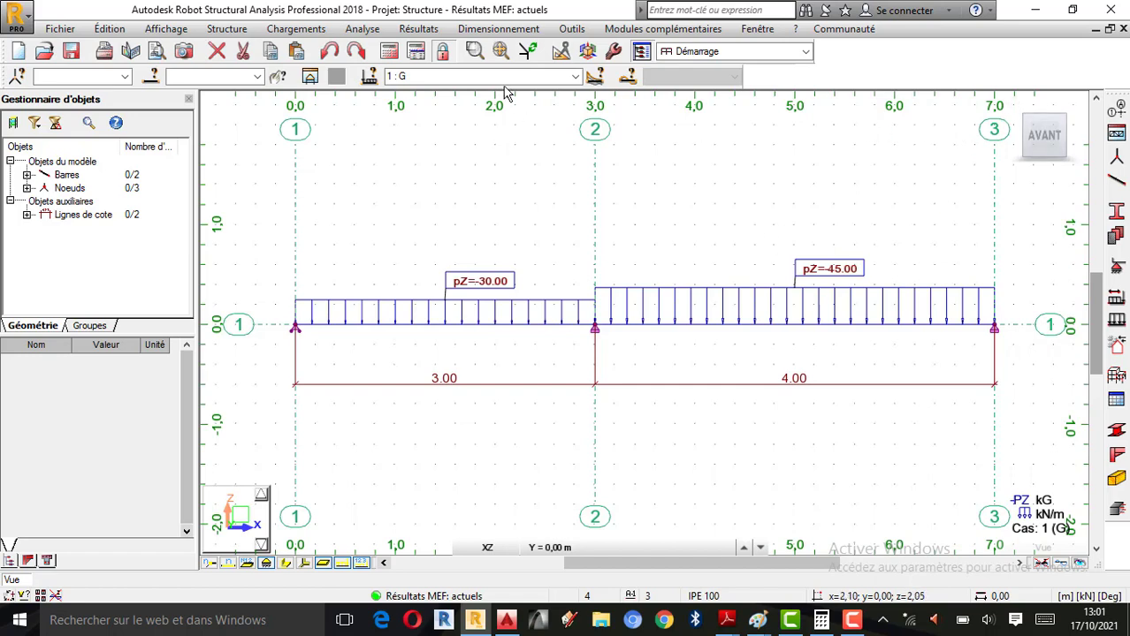
- Display the bending moment My diagram for case G and keep the whole beam in view, clear of the Diagrammes dialog
left_click(417, 32)
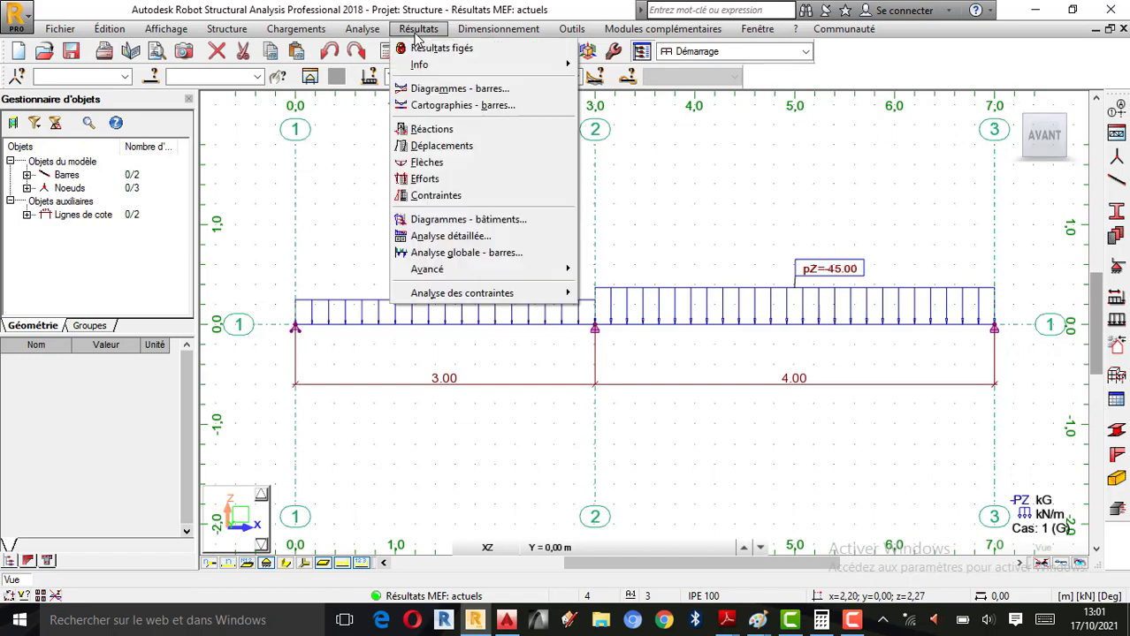
left_click(446, 89)
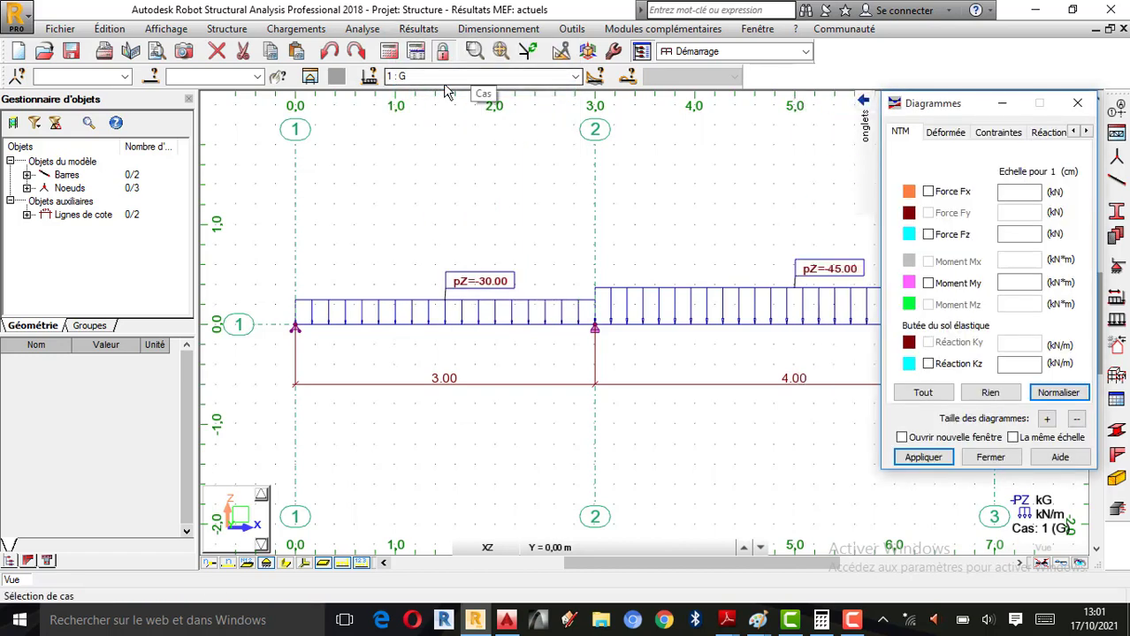
left_click(927, 284)
left_click(923, 457)
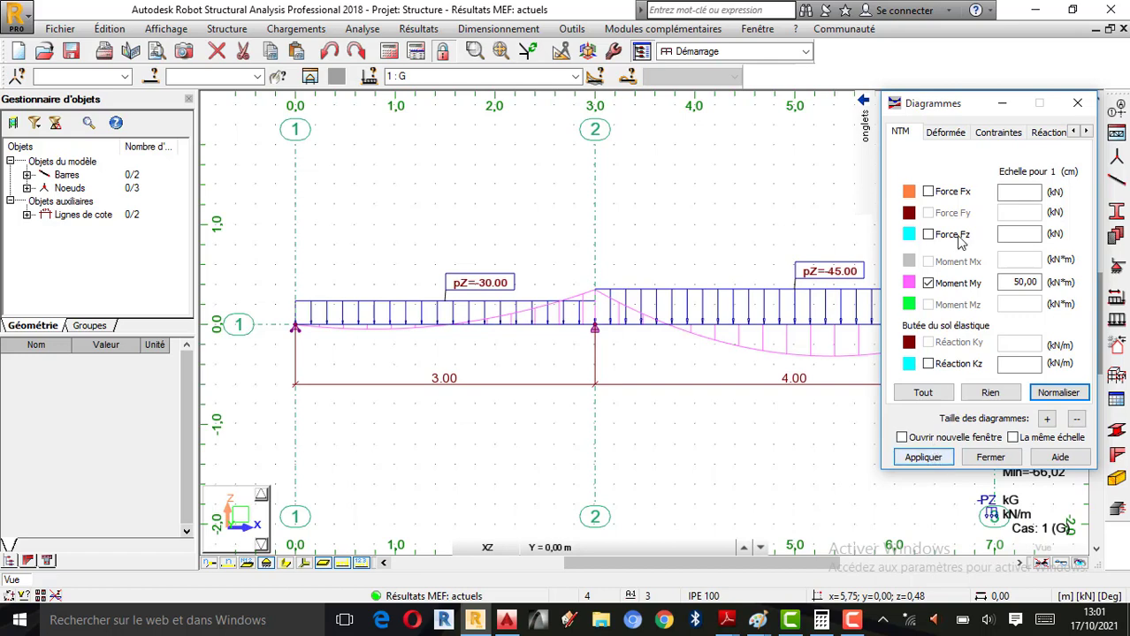
left_click_drag(971, 112, 34, 155)
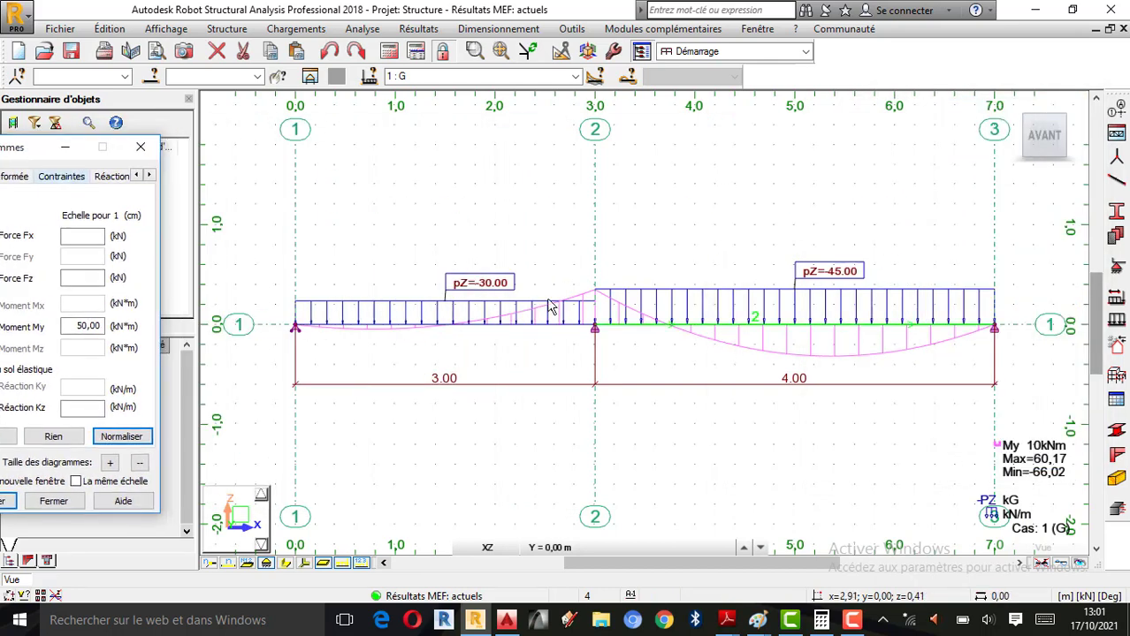
scroll(747, 311, "down", 1)
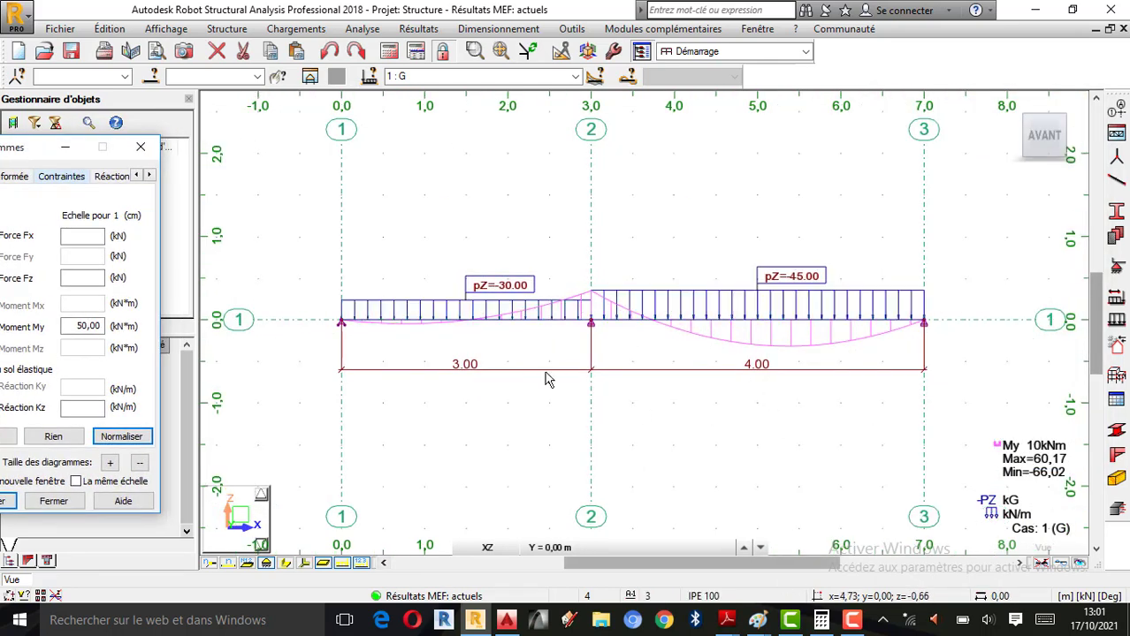
- Switch to the Paint drawing of the hand-calculated moment diagram to compare it, and return to Robot's Diagrammes dialog
left_click(756, 620)
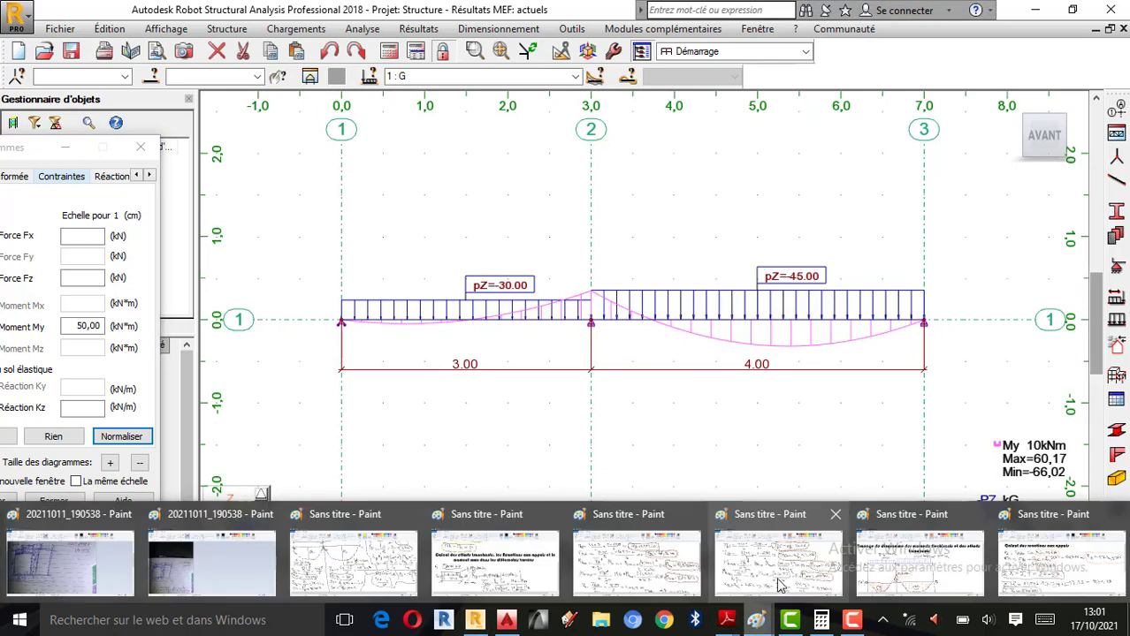
left_click(919, 585)
scroll(239, 382, "down", 4)
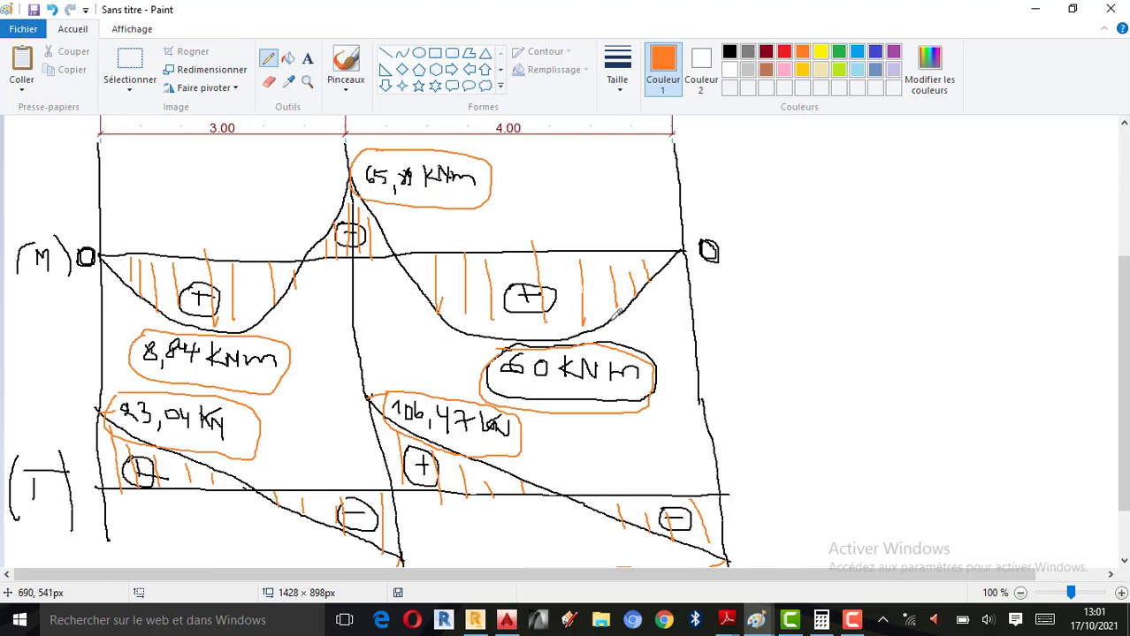
left_click(474, 620)
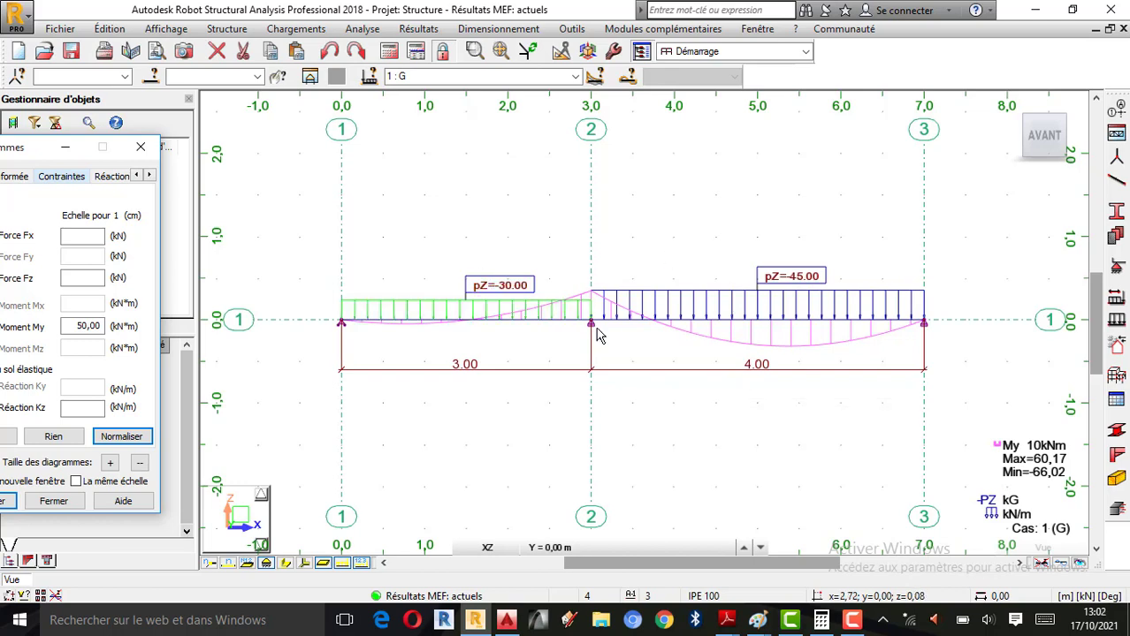
left_click_drag(30, 152, 190, 166)
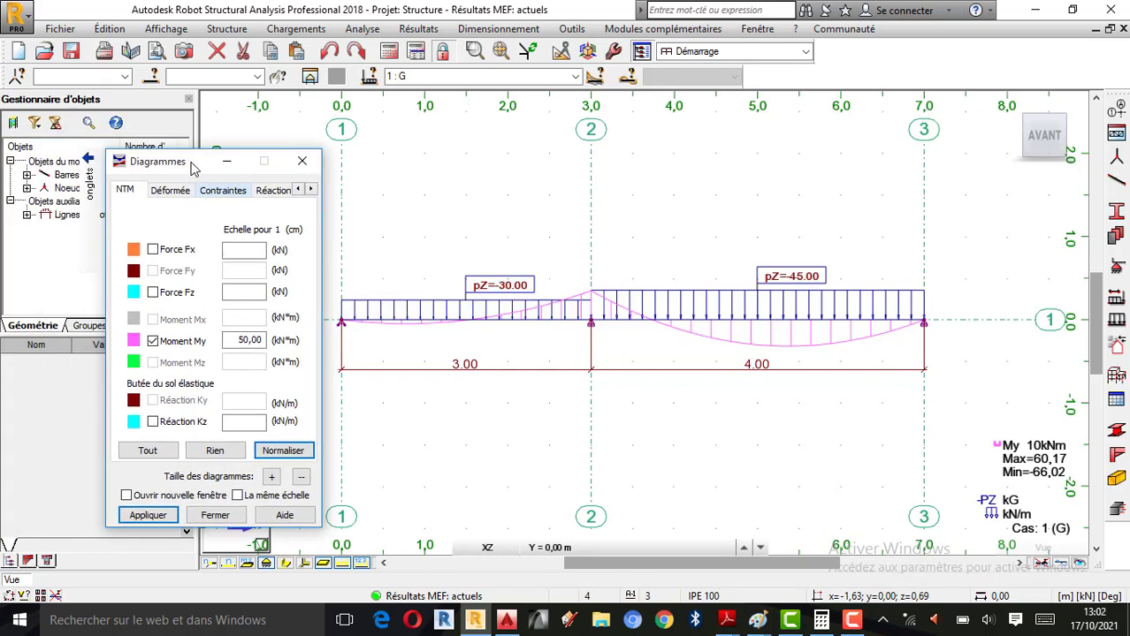
- Apply description labels to the My diagram and display its positive and negative values as Différenciées
left_click(310, 189)
left_click(311, 189)
left_click(310, 189)
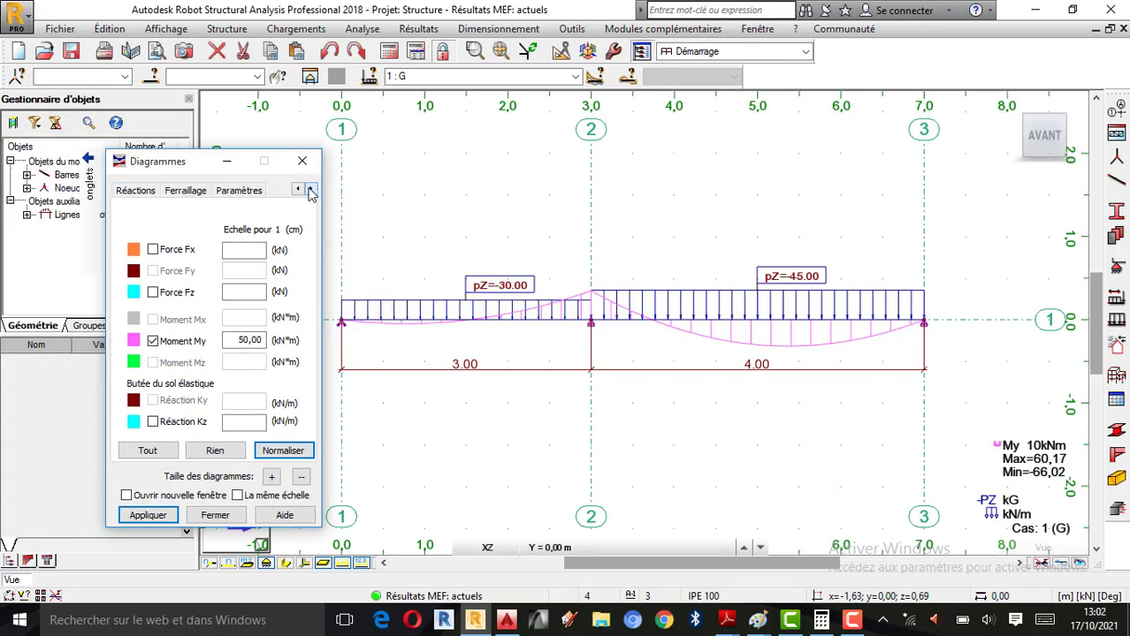
left_click(234, 191)
left_click(186, 266)
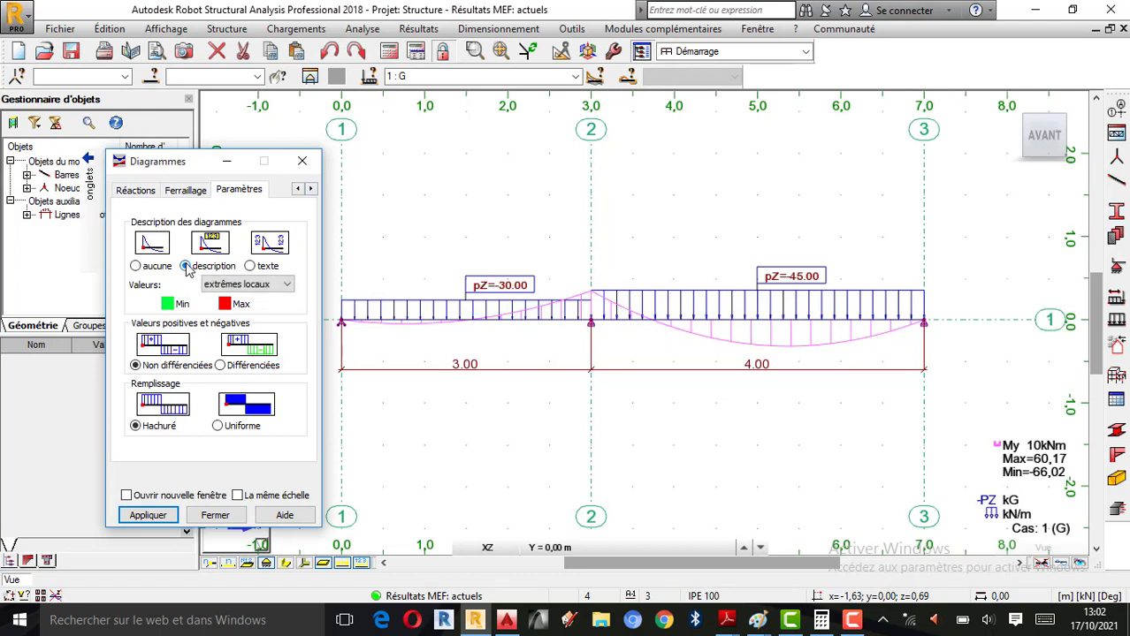
left_click(220, 365)
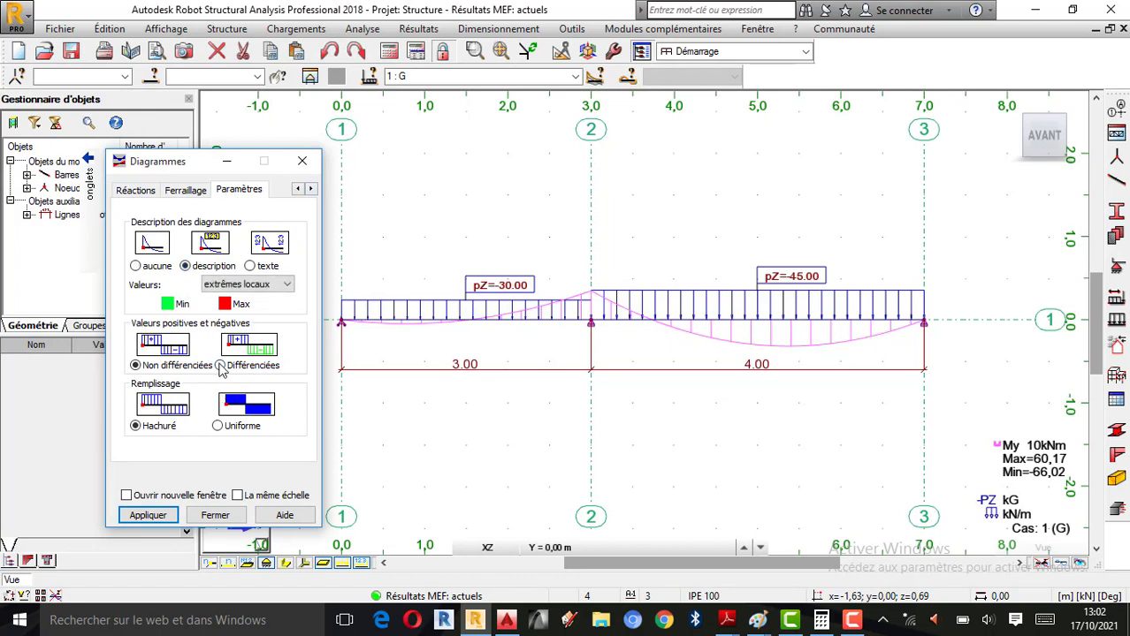
left_click(148, 516)
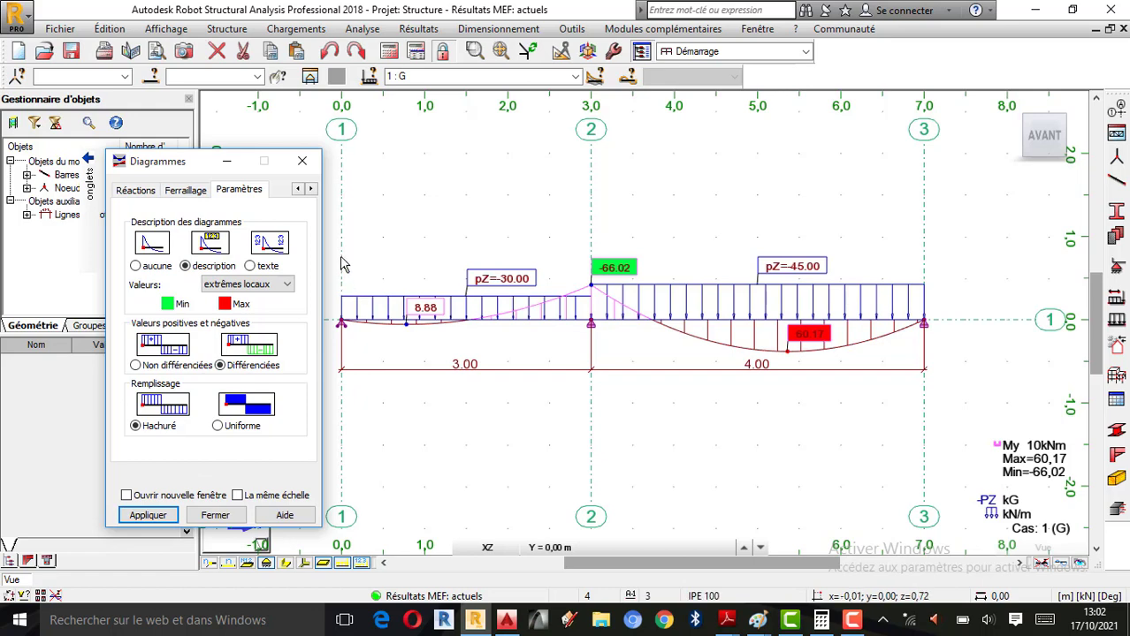
- Move the Diagrammes dialog clear of the beam and hide the load symbols in the view
left_click_drag(163, 170, 102, 165)
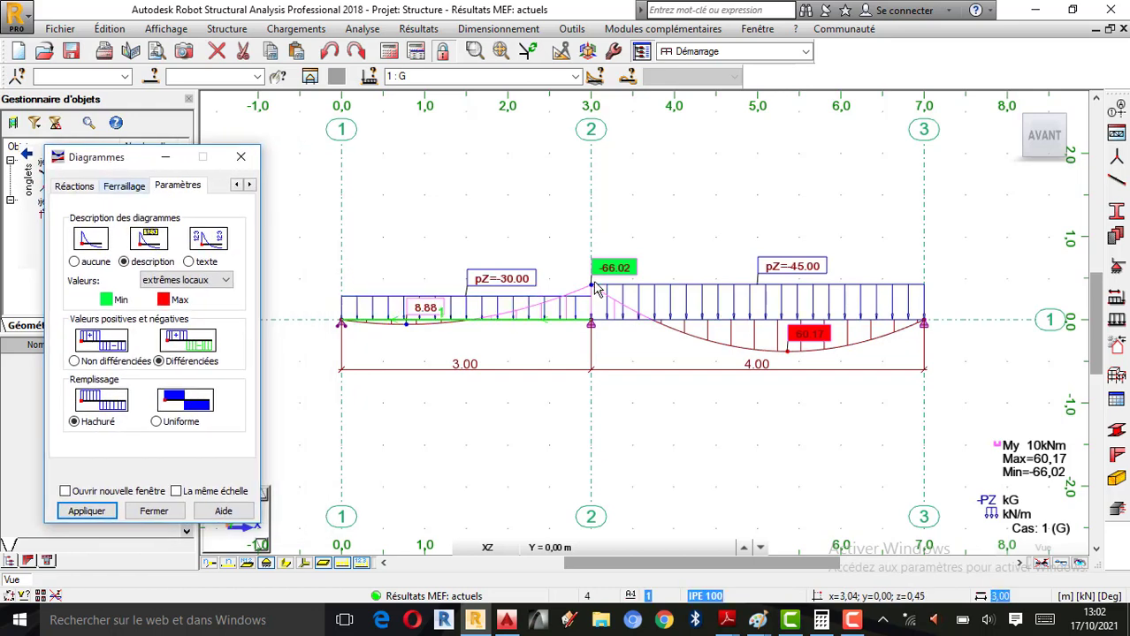
left_click(344, 566)
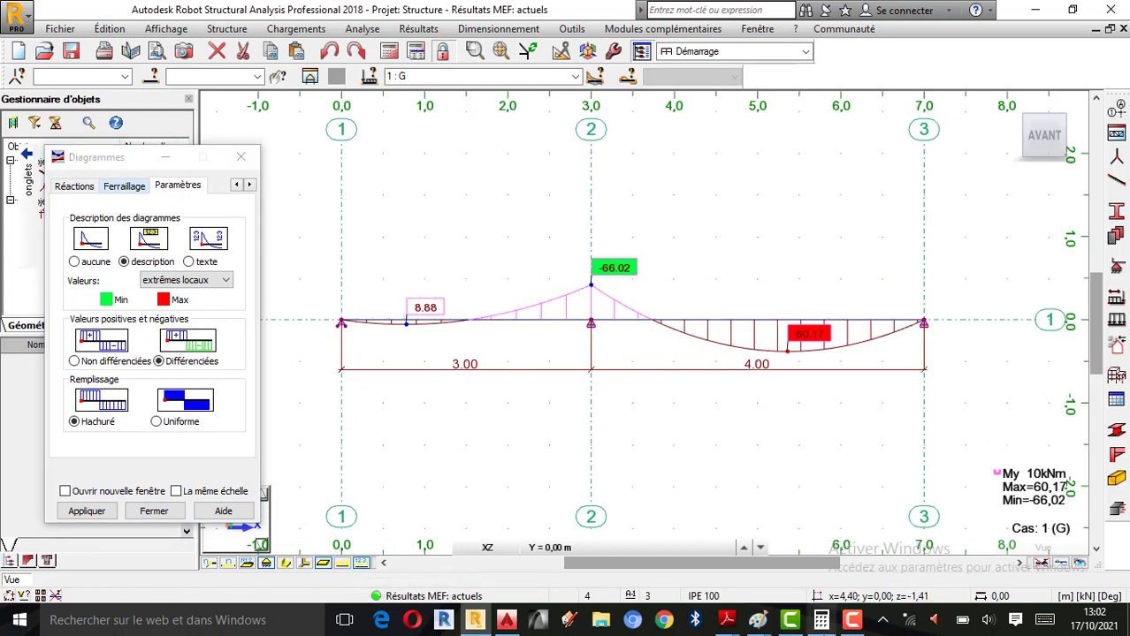
- Switch to Paint to examine the hand calculation of support moment MB, and return to Robot's My diagram for comparison
mouse_move(823, 626)
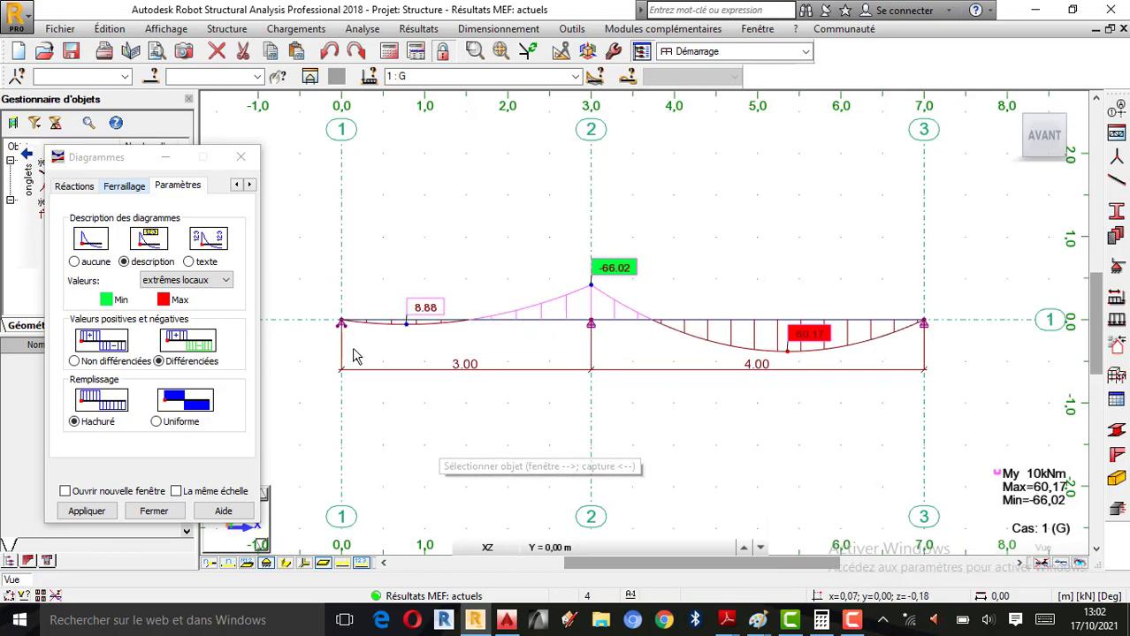
left_click(759, 622)
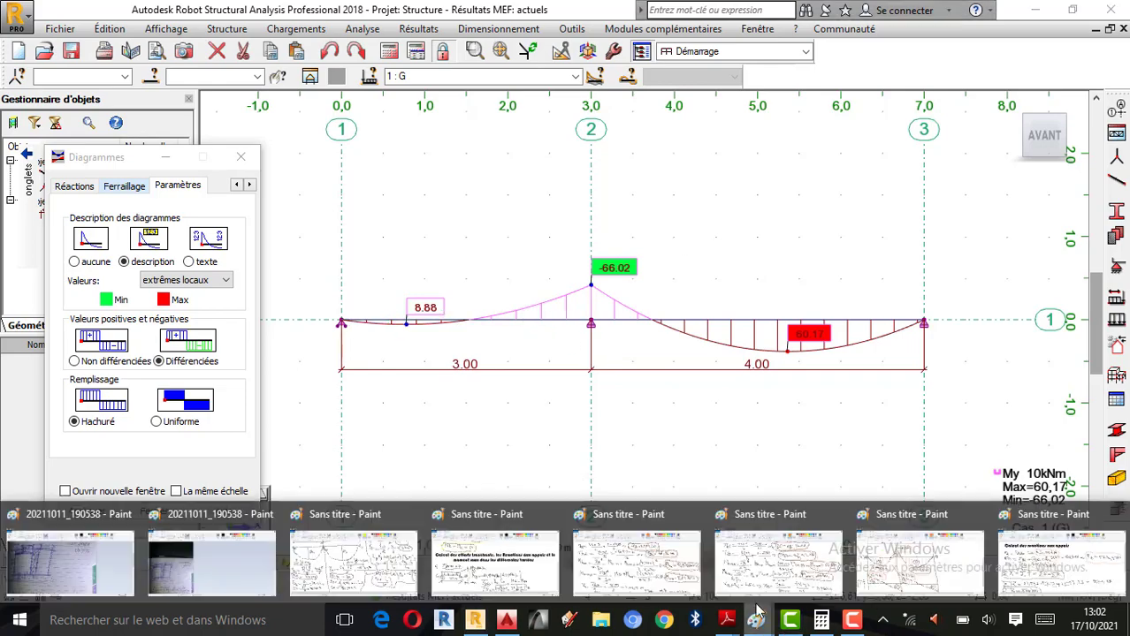
left_click(366, 566)
scroll(520, 428, "up", 3)
scroll(521, 426, "up", 2)
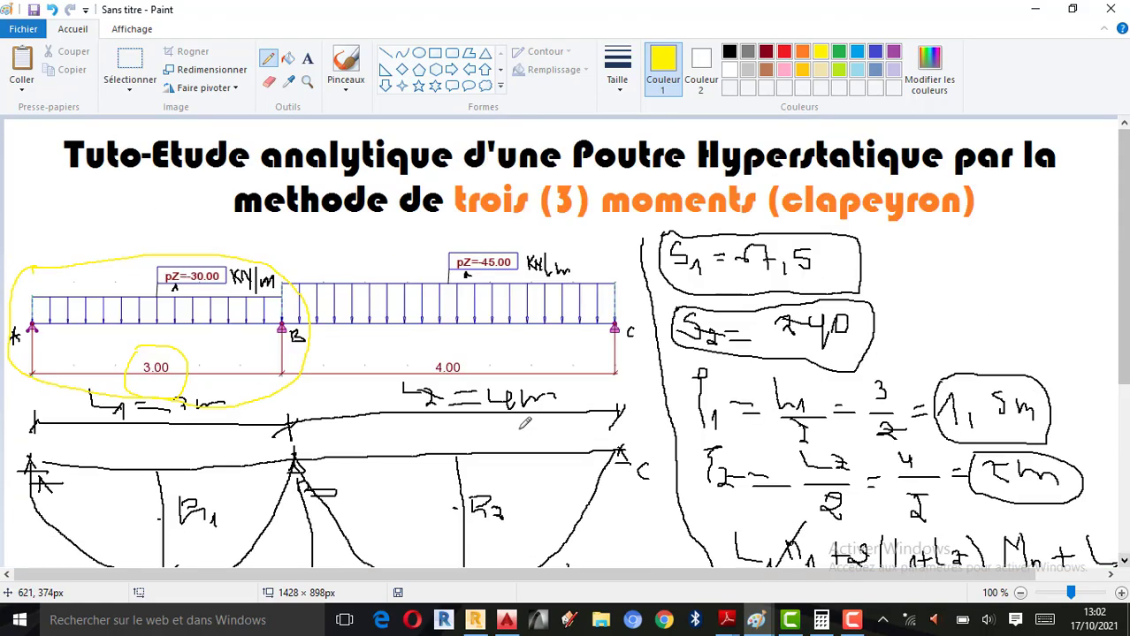
scroll(524, 425, "down", 8)
left_click(756, 621)
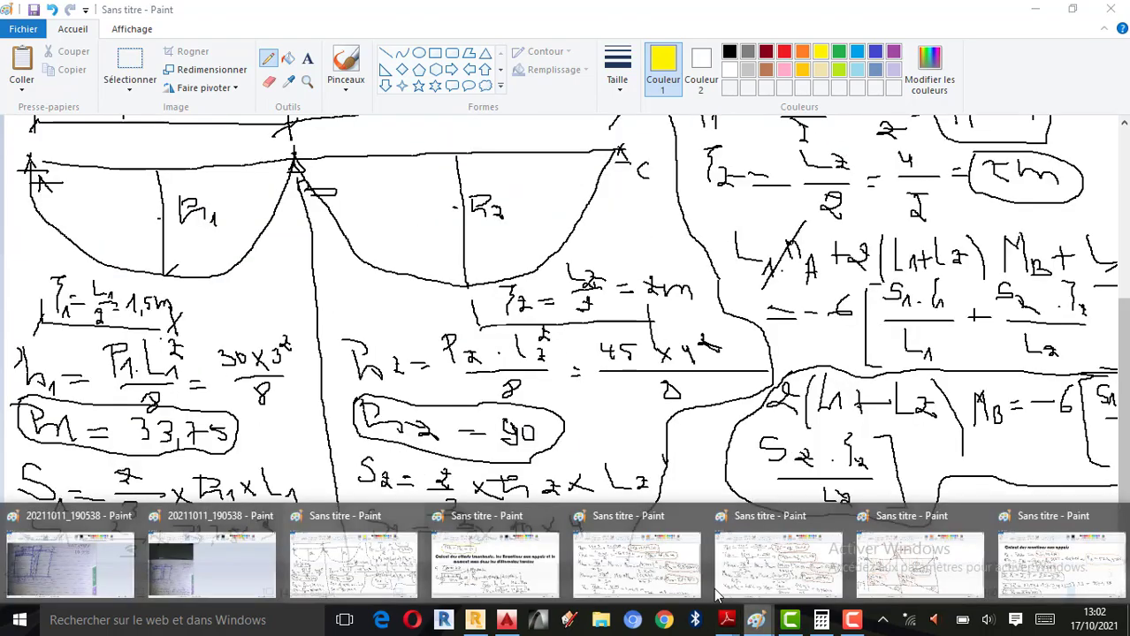
left_click(486, 566)
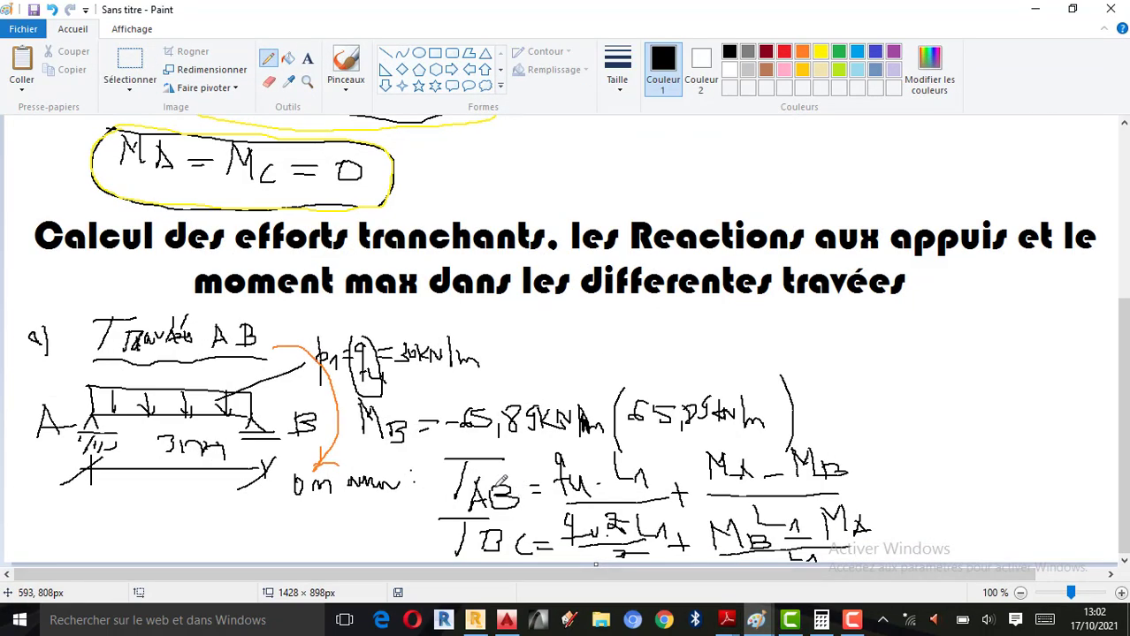
scroll(514, 482, "up", 8)
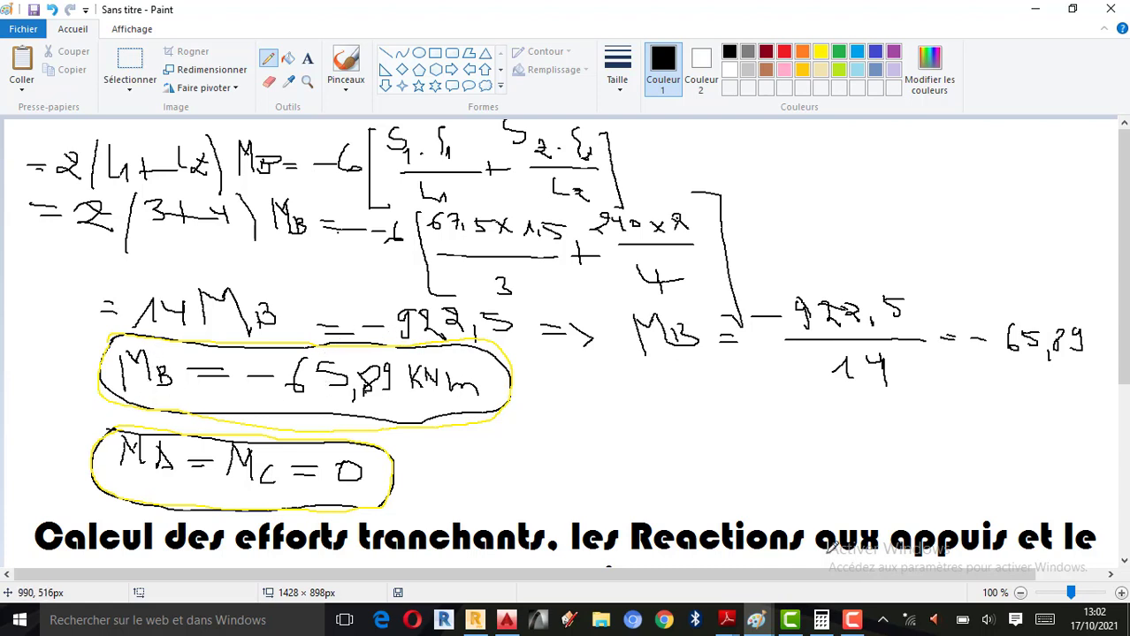
left_click(474, 620)
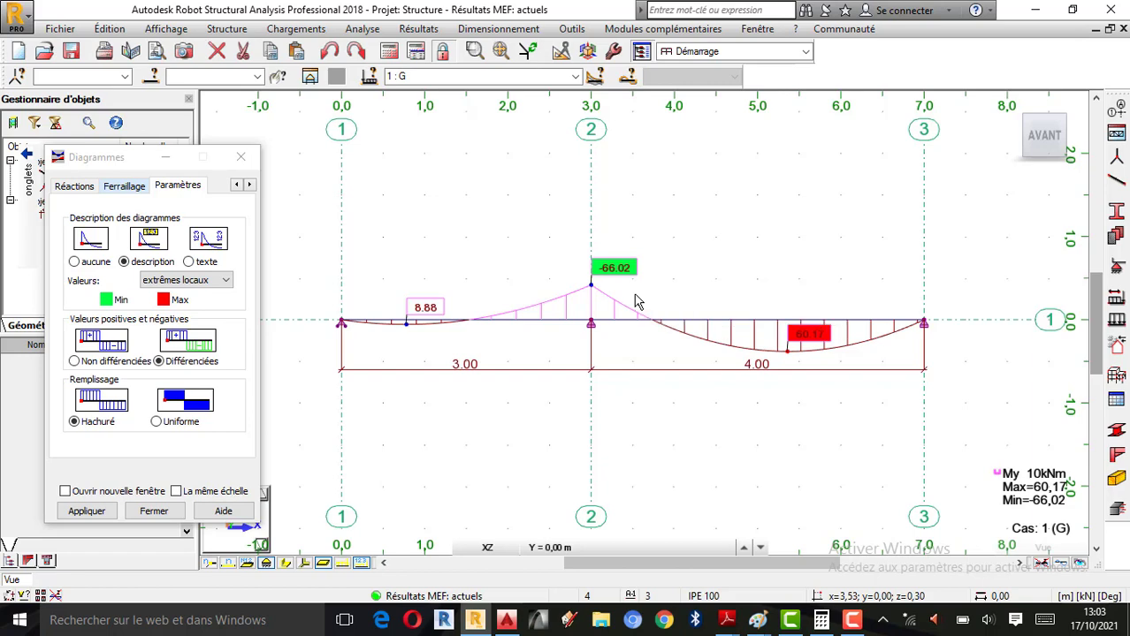
scroll(527, 287, "up", 1)
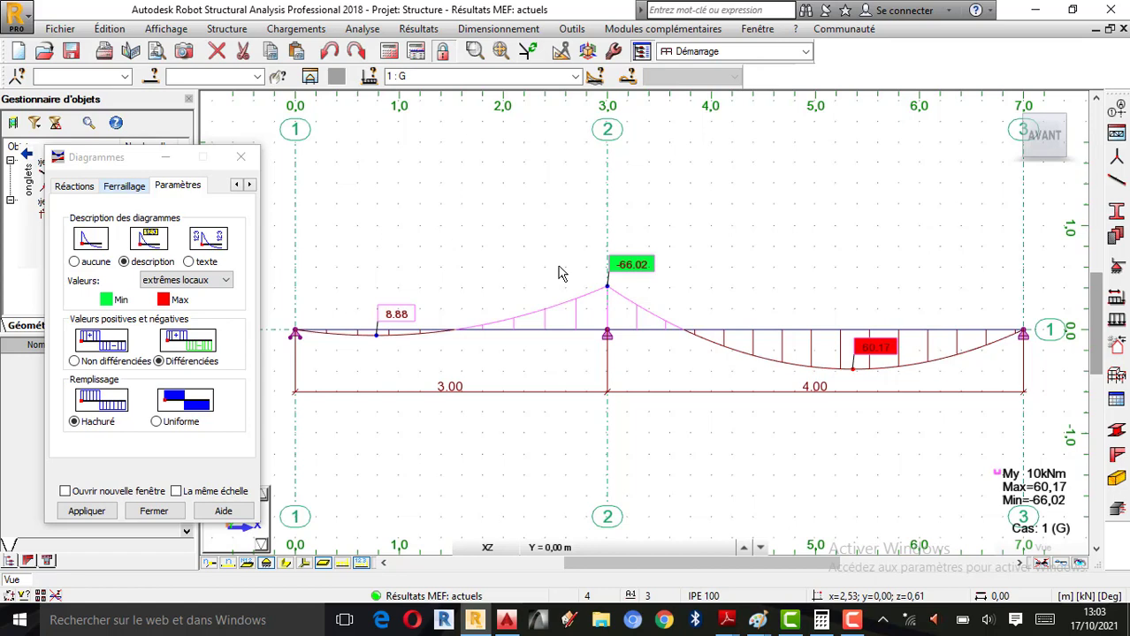
- Open the loads table and delete the self-weight (poids propre) row of case G, accepting the change to the results
left_click(283, 29)
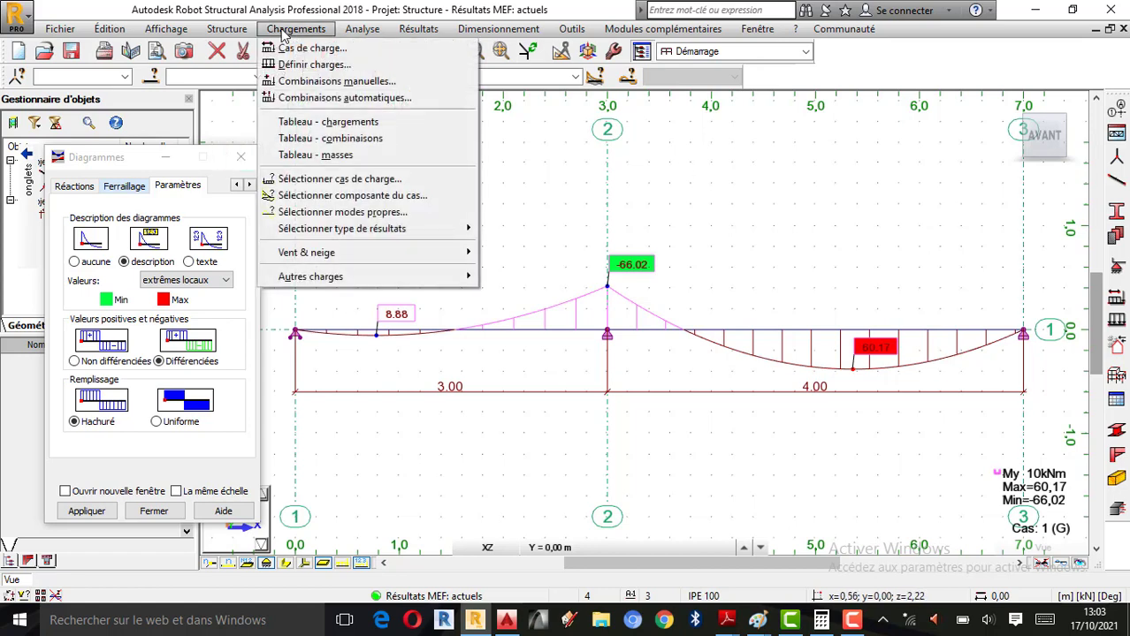
left_click(332, 124)
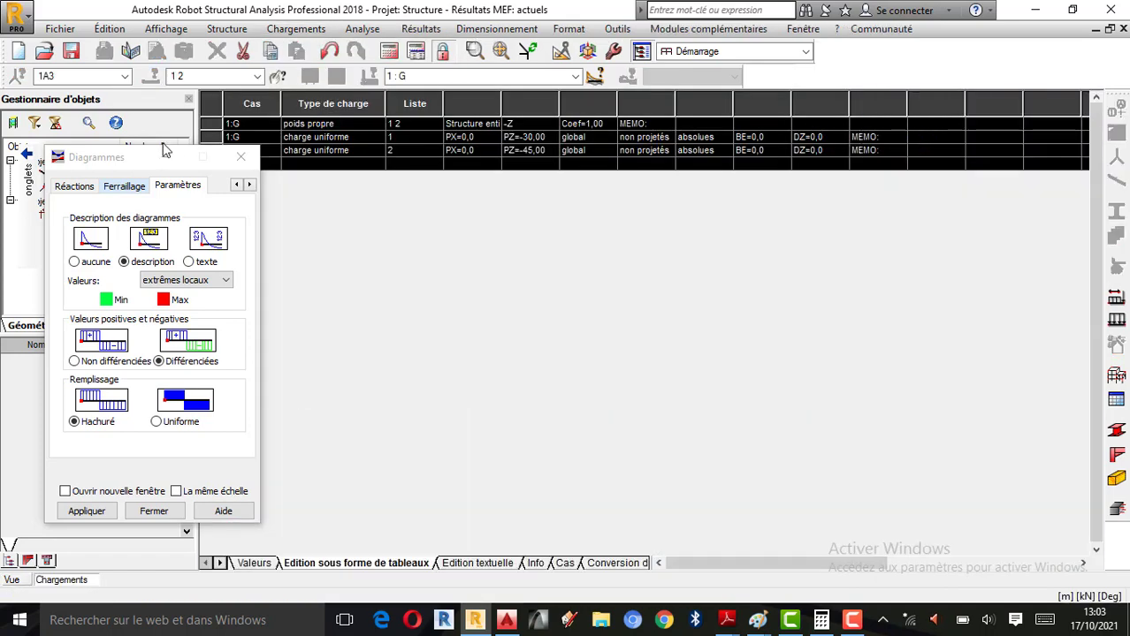
left_click_drag(131, 157, 130, 220)
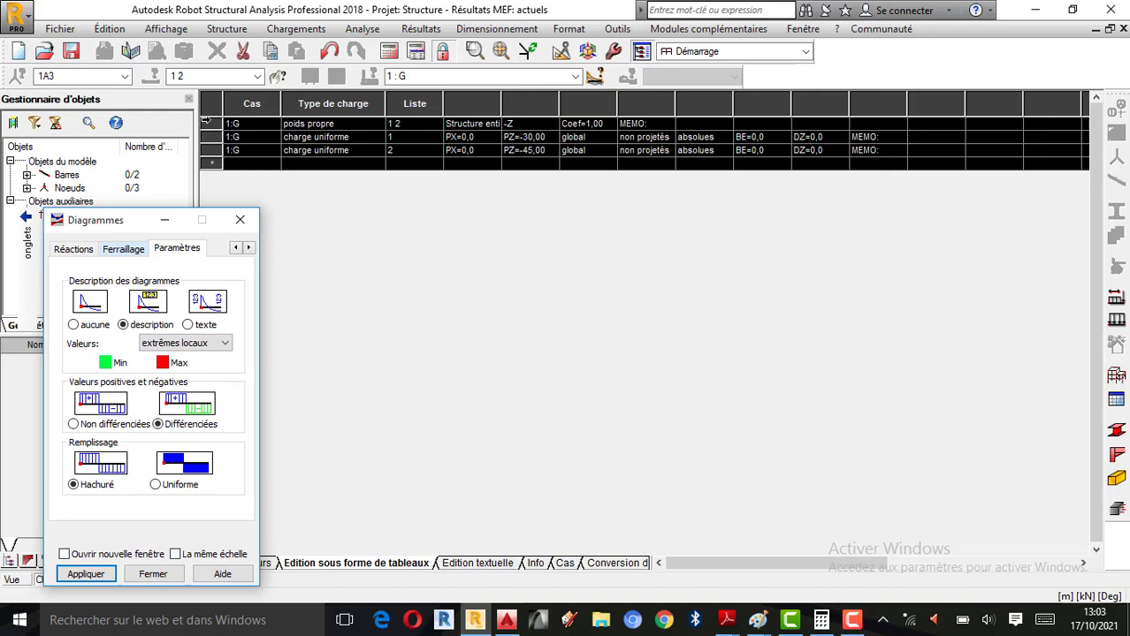
left_click(211, 124)
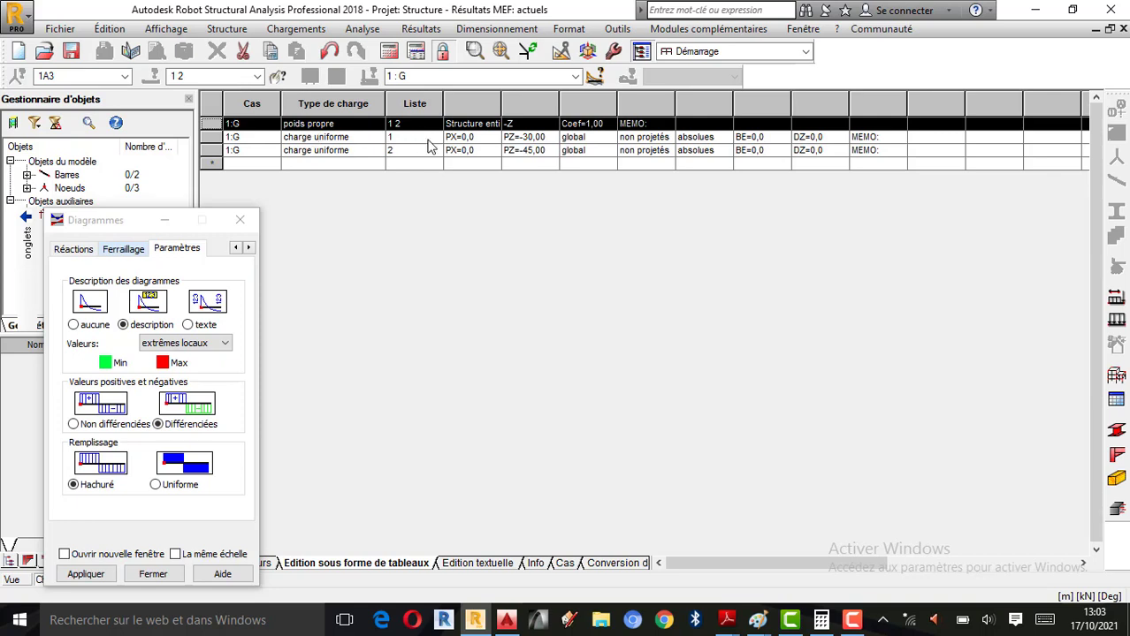
key("Delete")
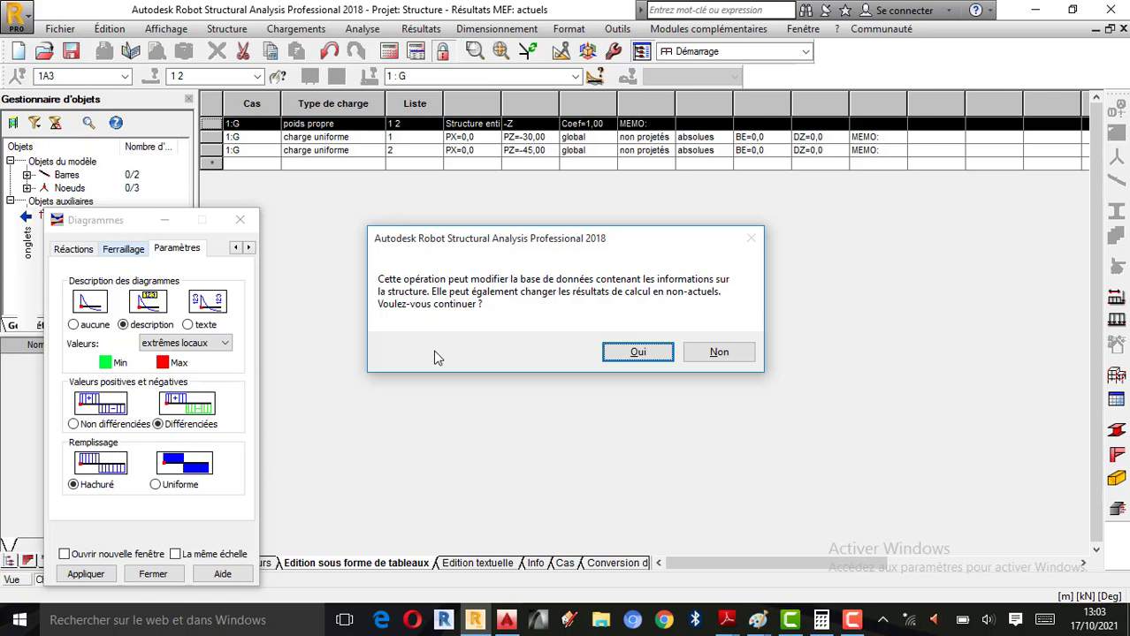
left_click(632, 354)
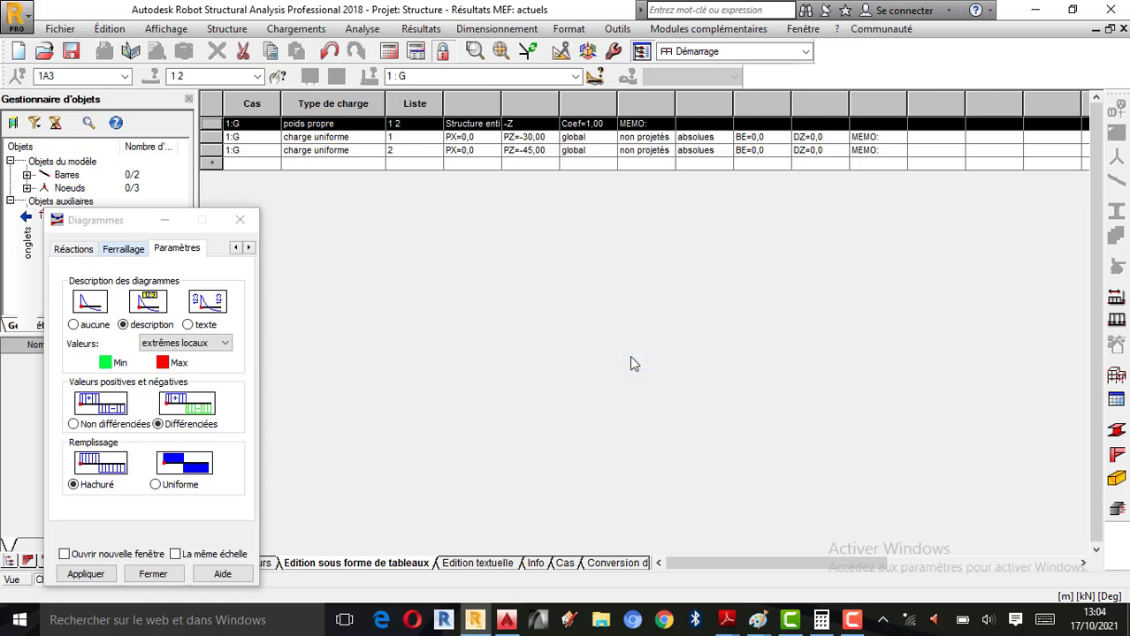
- Return to the structure view with the Diagrammes dialog moved aside and recalculate the beam
left_click_drag(106, 232, 391, 210)
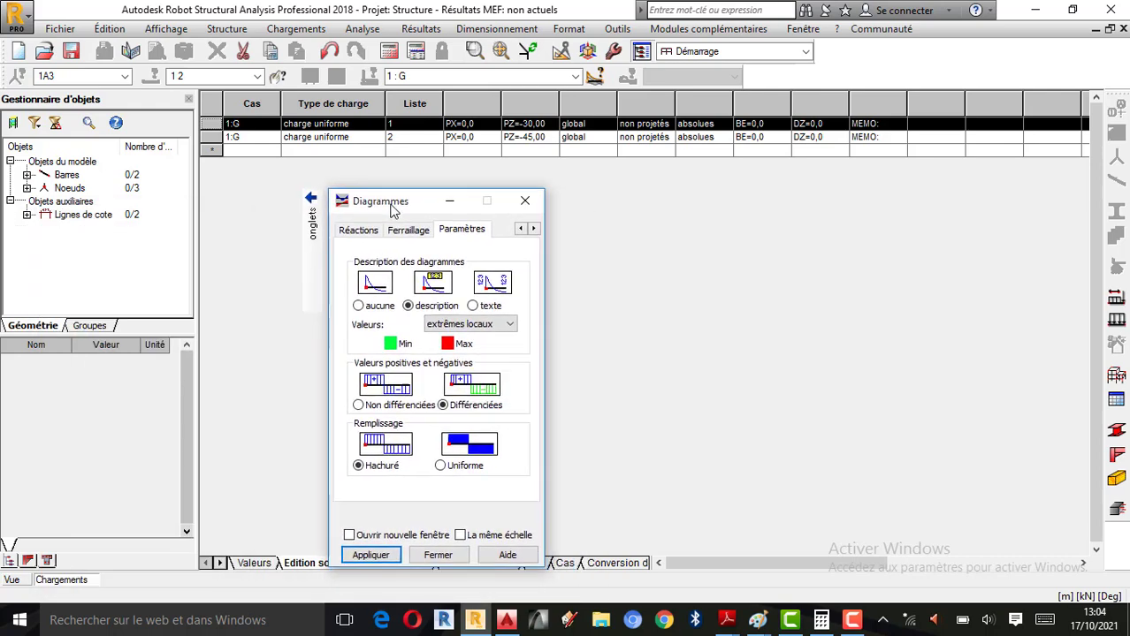
left_click(12, 580)
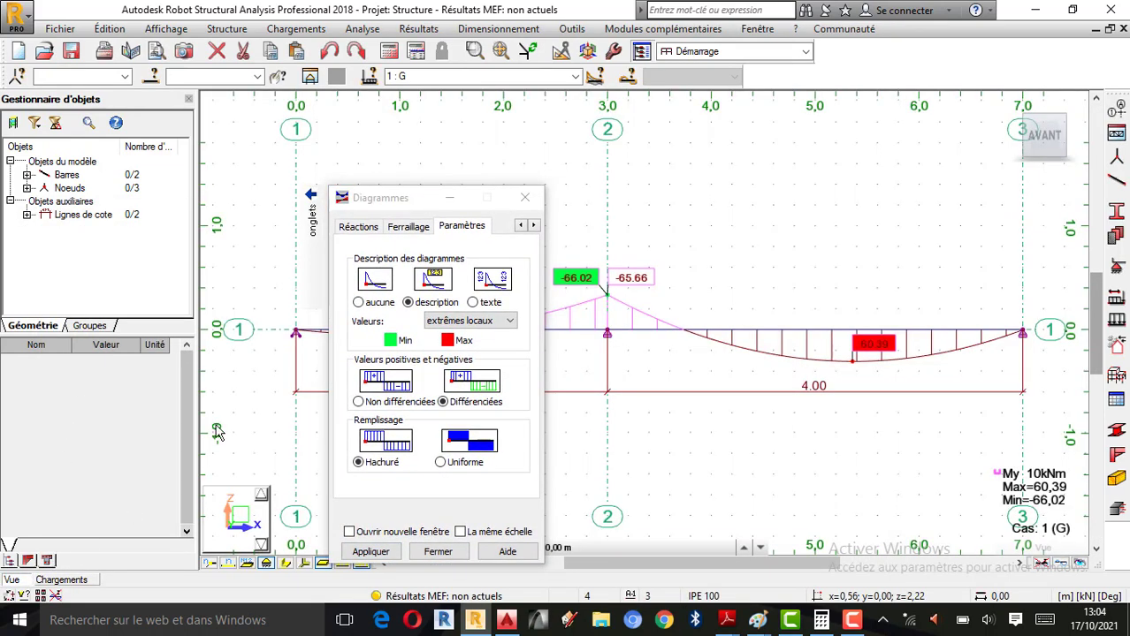
left_click_drag(441, 202, 176, 212)
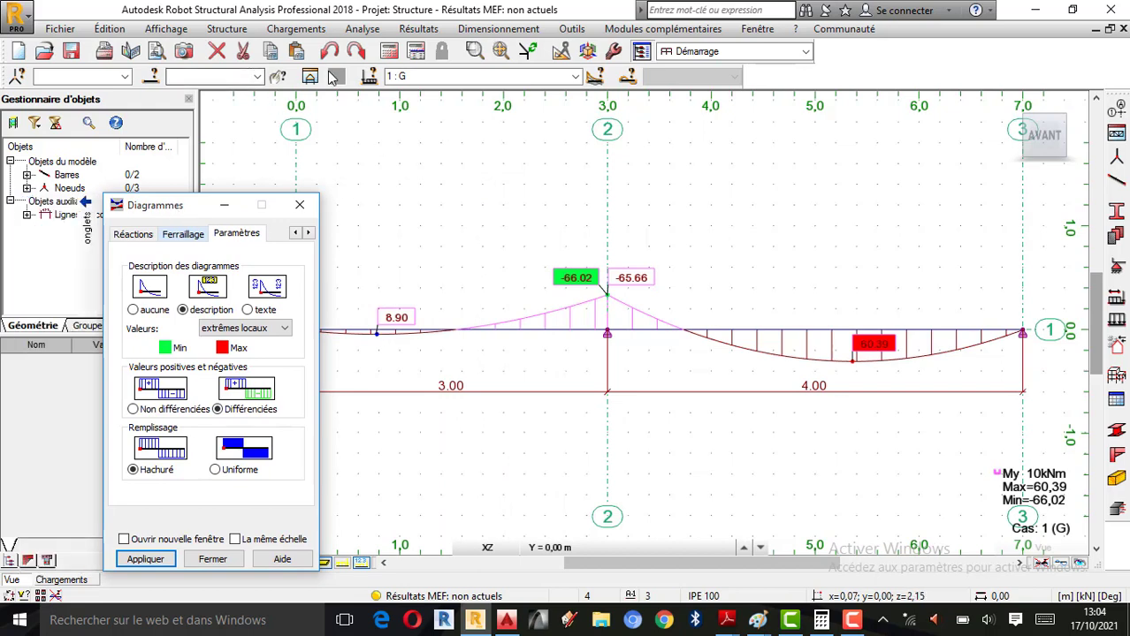
left_click(391, 53)
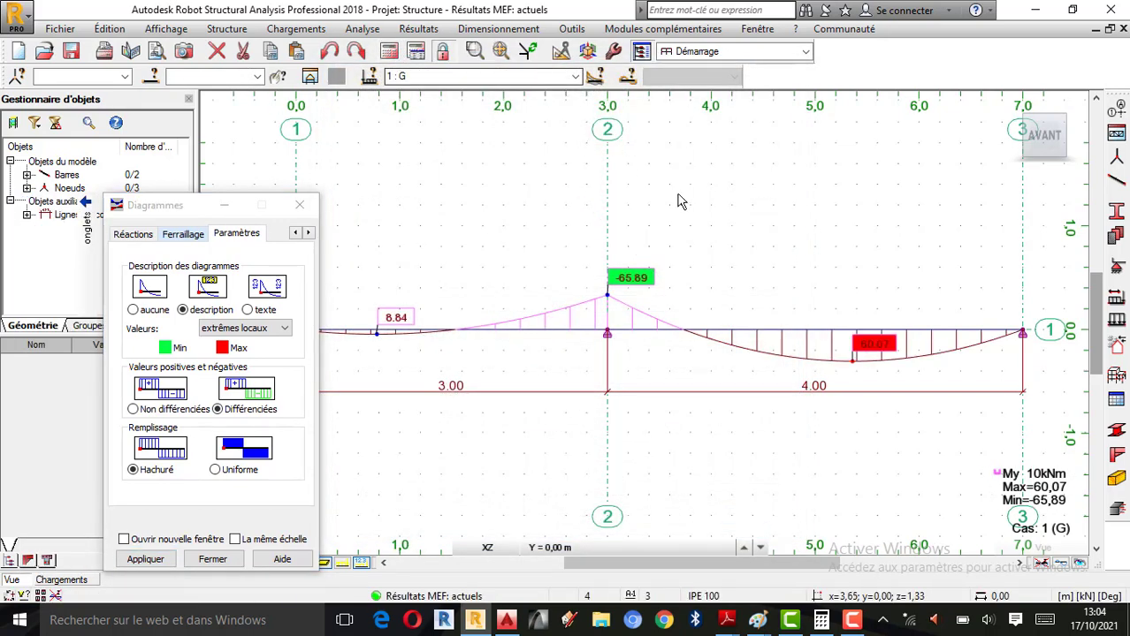
scroll(682, 201, "down", 1)
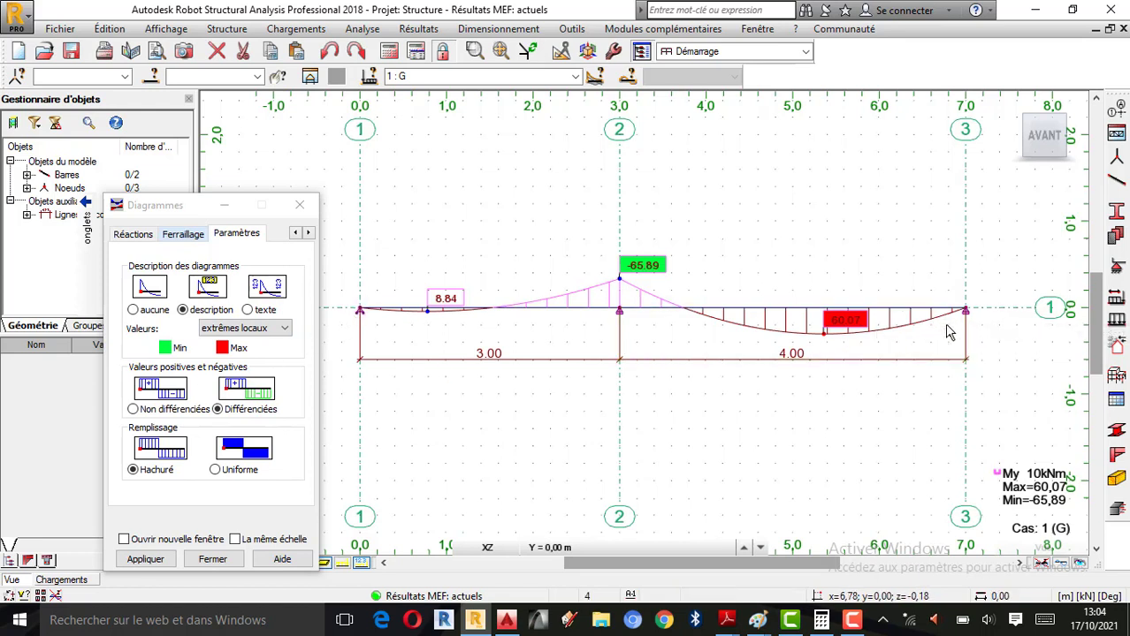
- Compare Paint's hand-calculated MB with the My value at the middle support in Robot
mouse_move(758, 619)
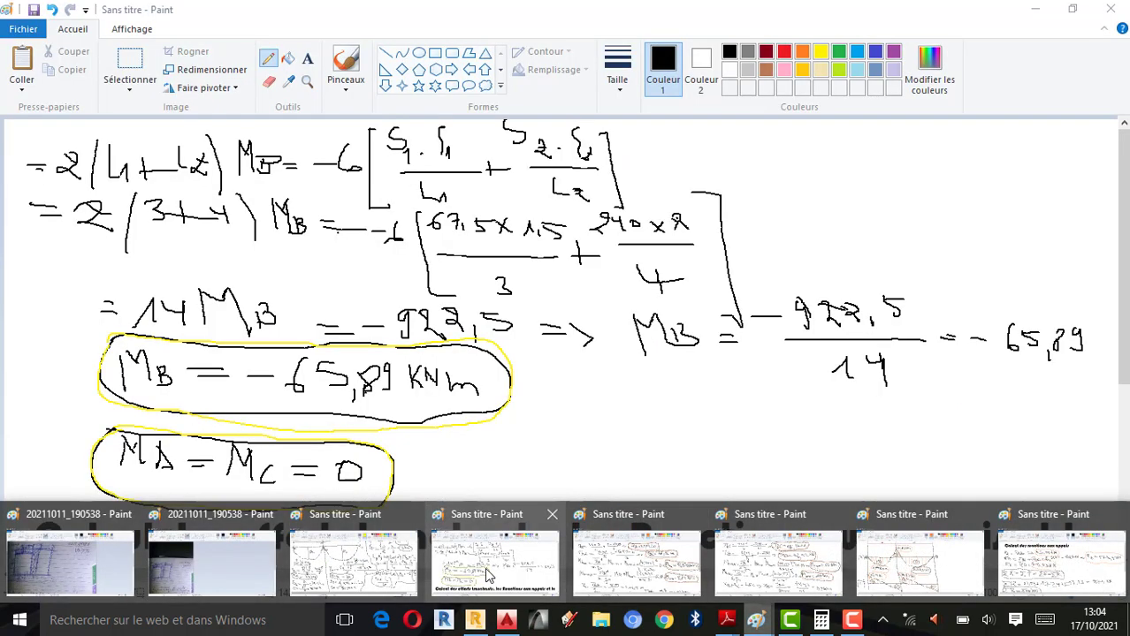
left_click(484, 567)
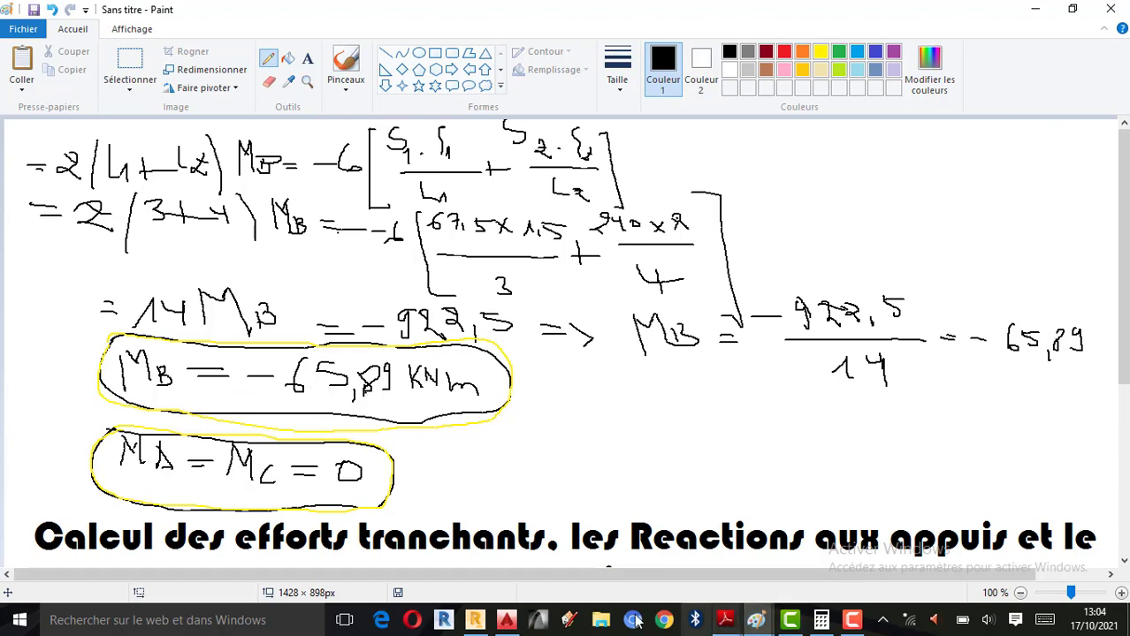
left_click(474, 620)
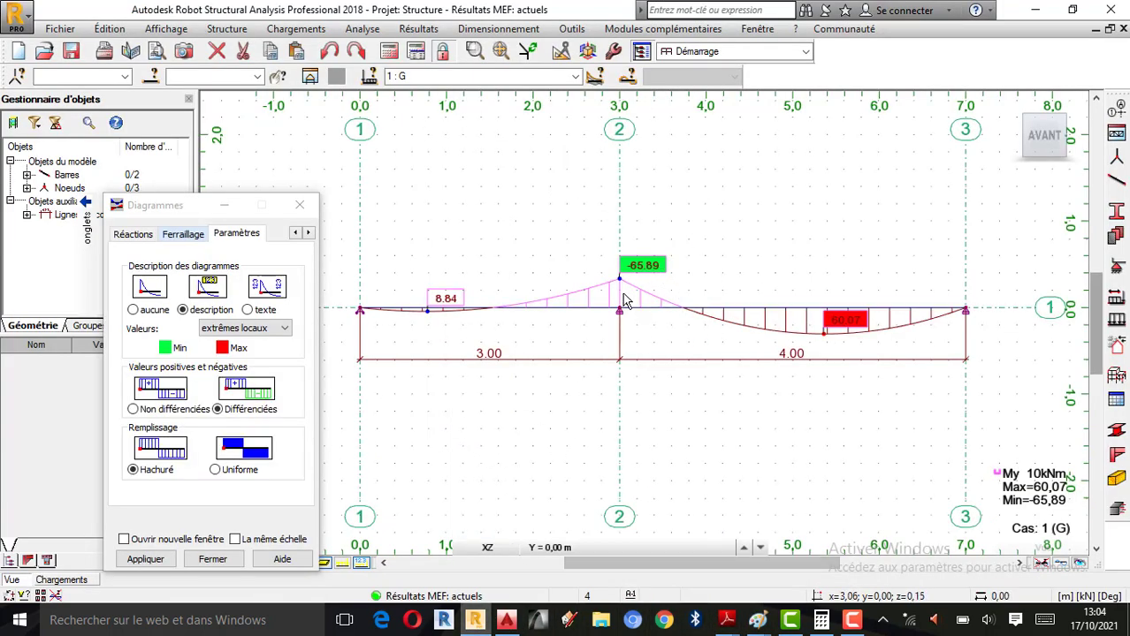
scroll(634, 309, "up", 2)
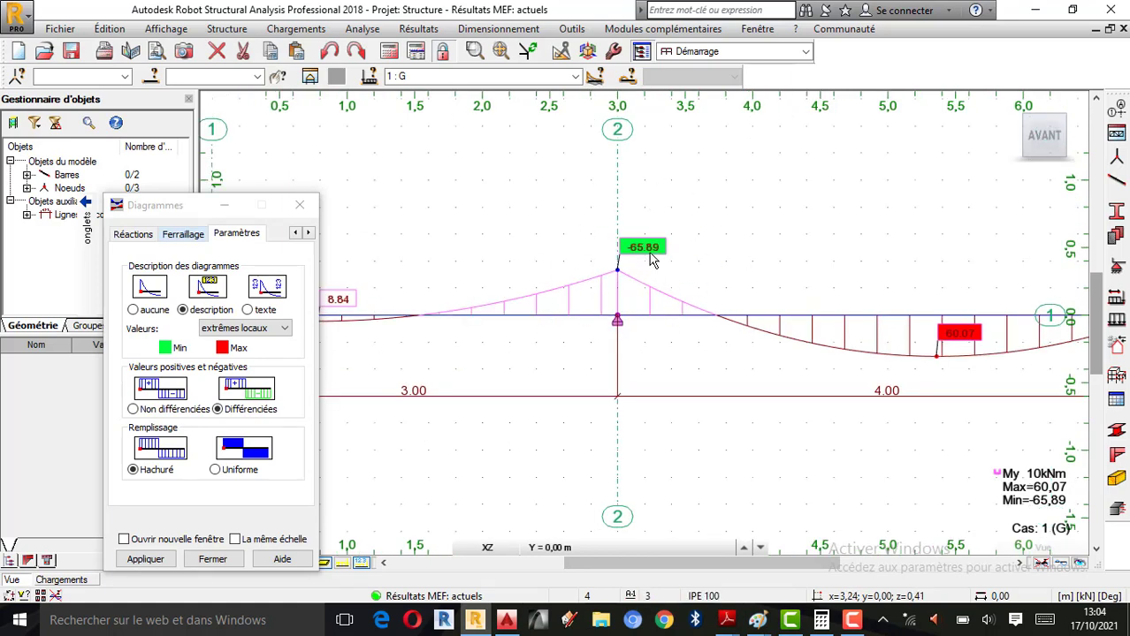
scroll(652, 258, "up", 2)
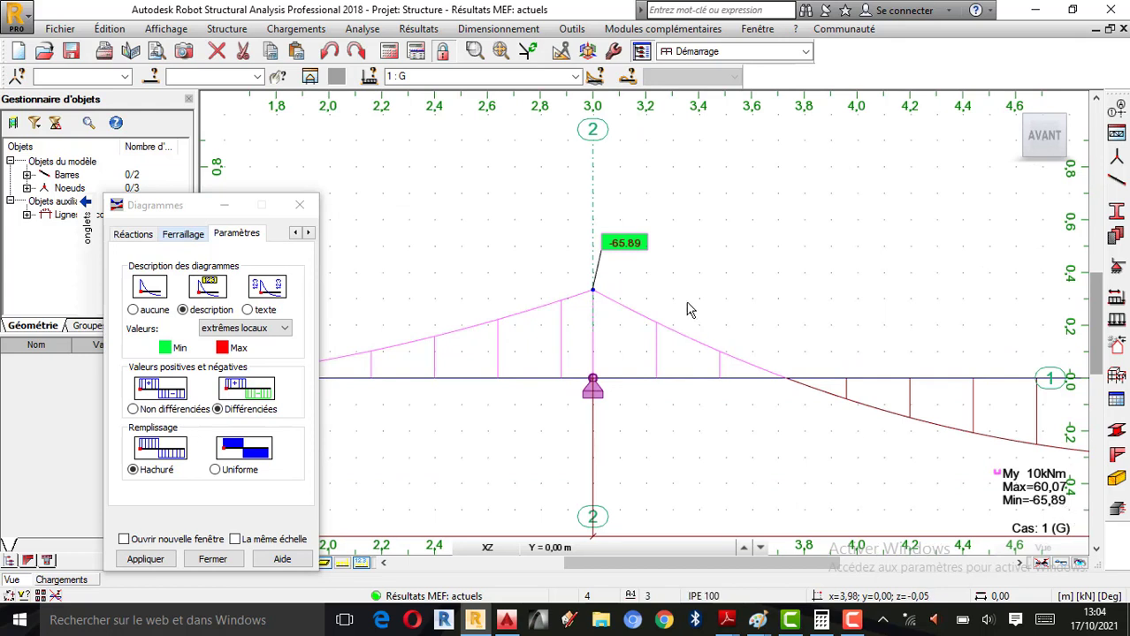
scroll(663, 248, "up", 1)
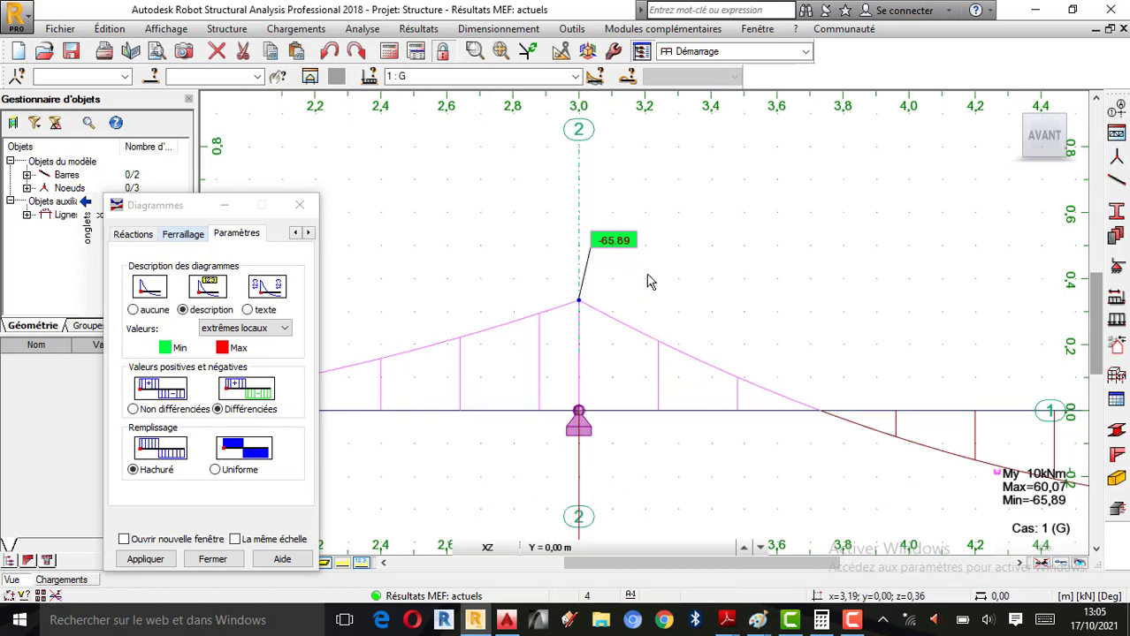
scroll(655, 220, "down", 1)
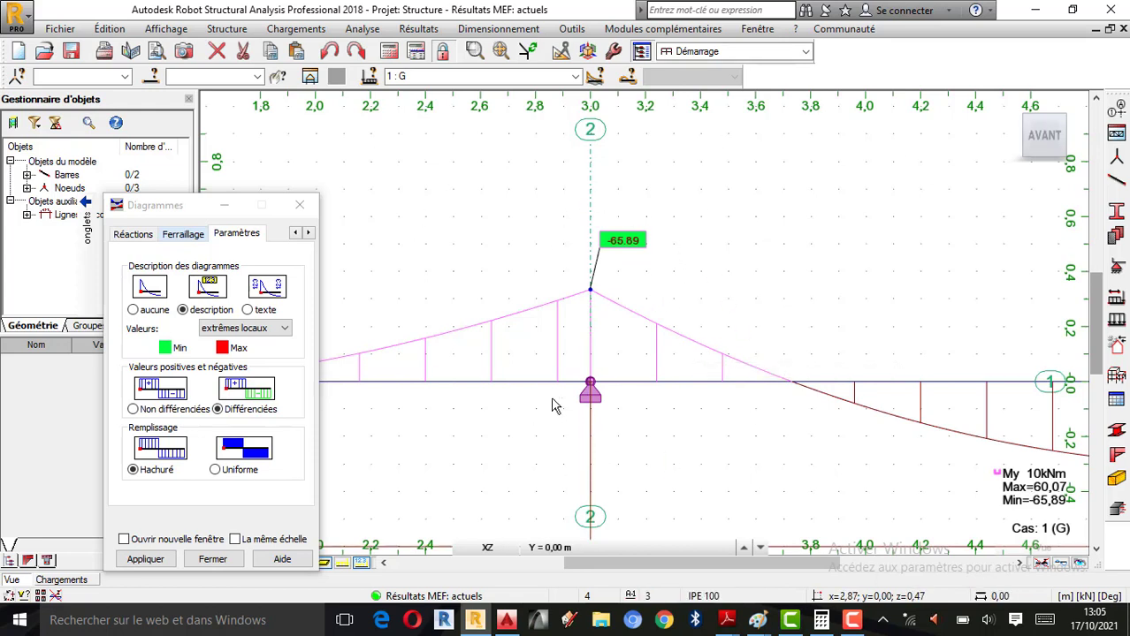
scroll(643, 349, "down", 5)
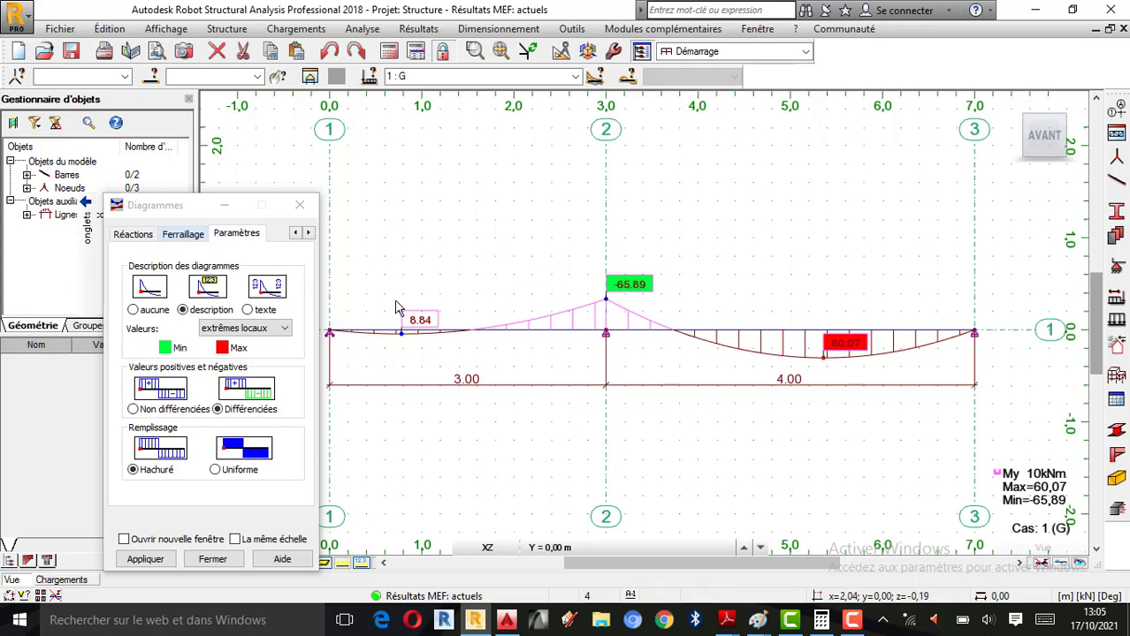
- Switch to Paint and look through the hand-calculation sheets for the maximum span moment Mmax of span AB
mouse_move(756, 610)
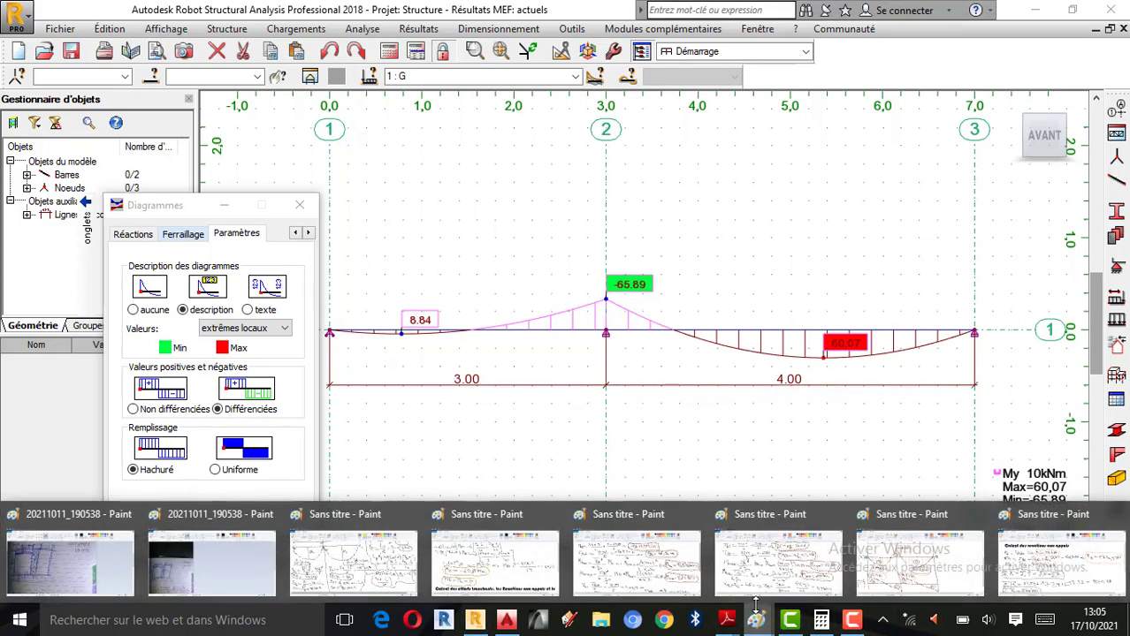
left_click(495, 562)
scroll(548, 439, "down", 6)
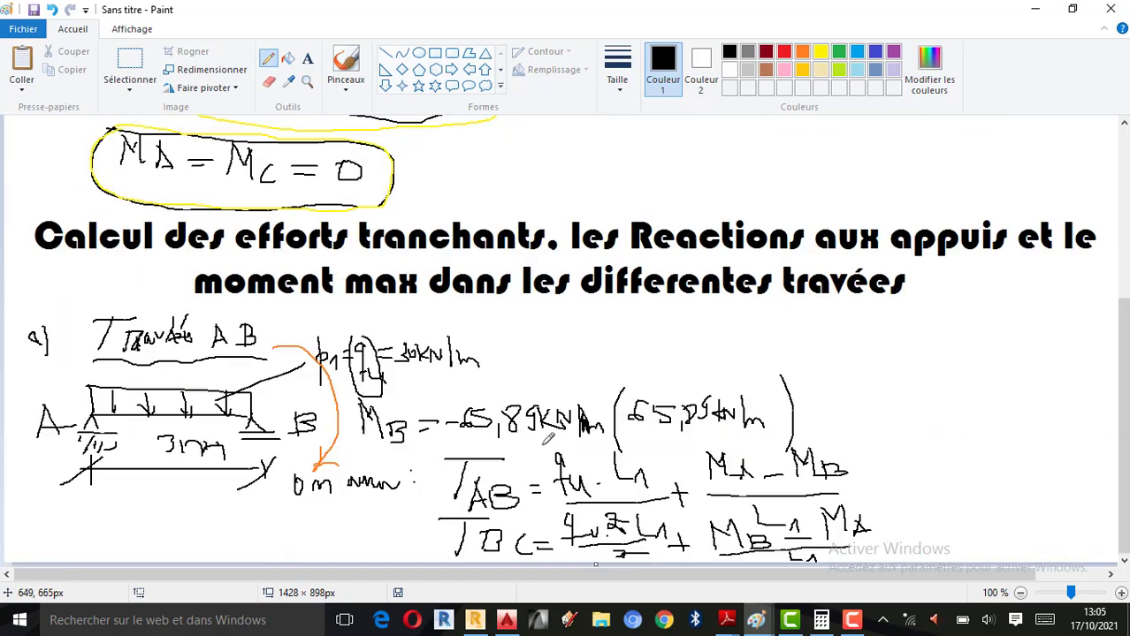
mouse_move(756, 620)
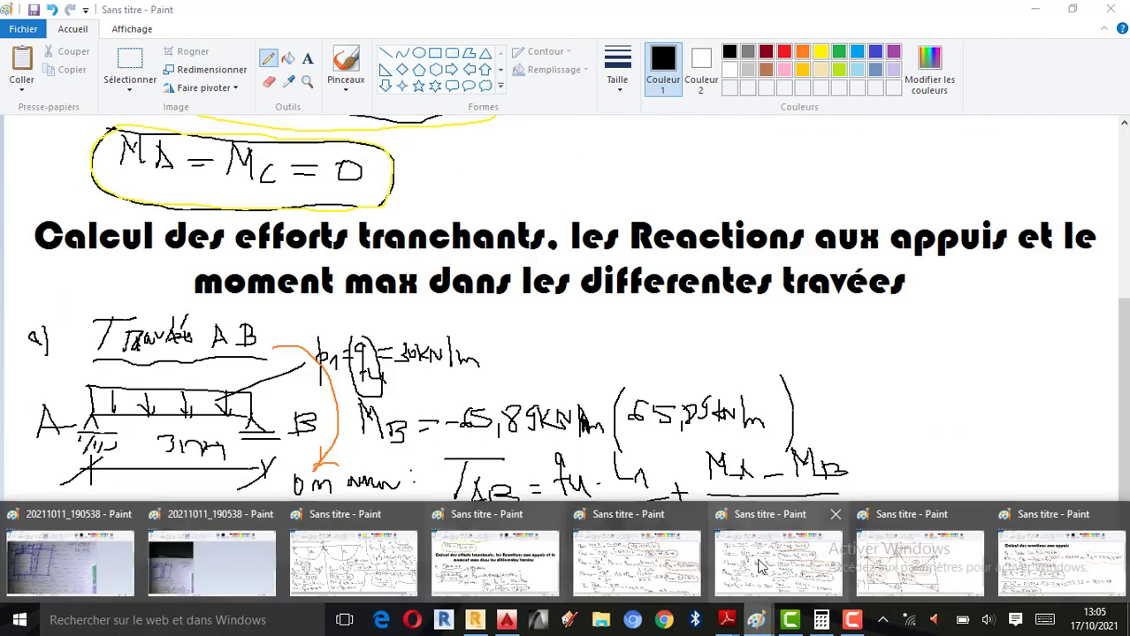
left_click(757, 560)
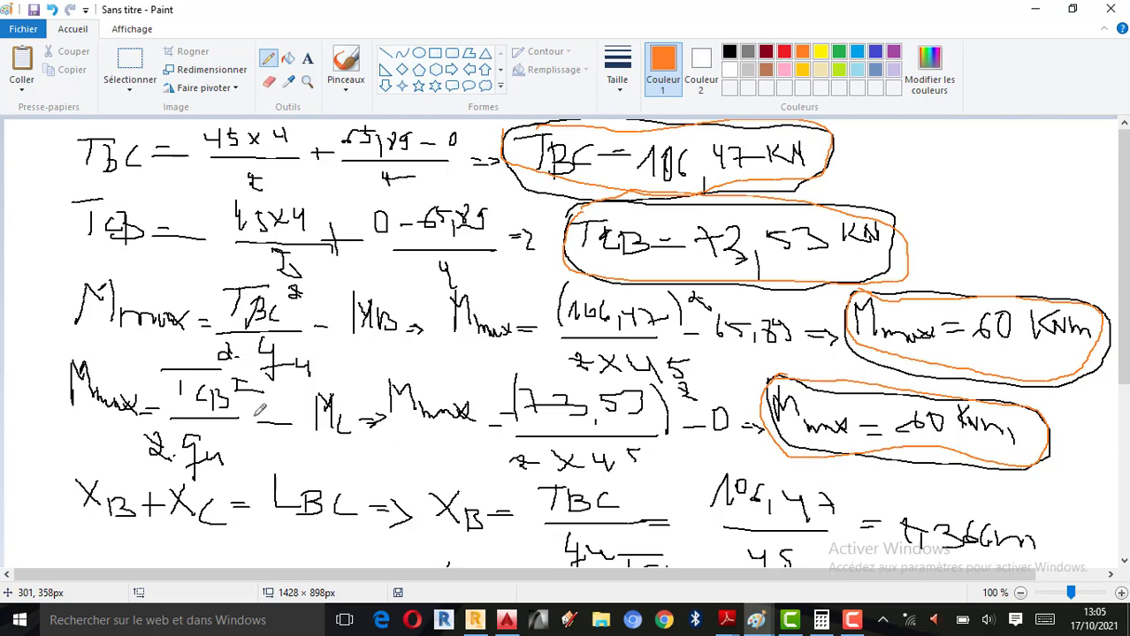
left_click(761, 620)
left_click(771, 581)
left_click(758, 624)
left_click(626, 559)
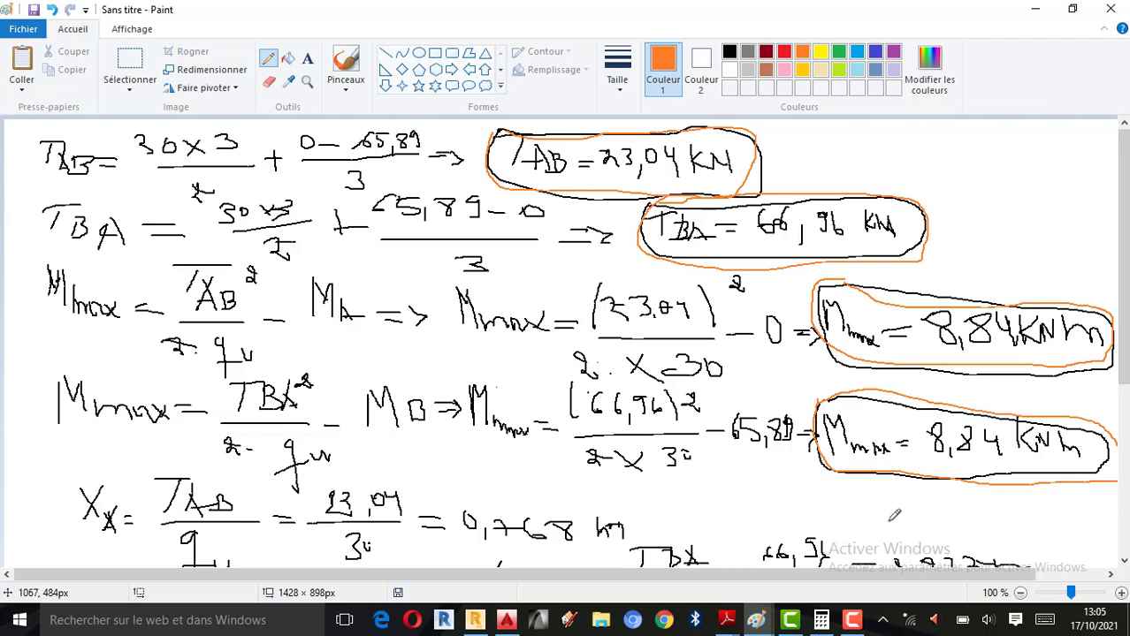
- Switch to Robot and compare the My values in both spans with the hand calculation
left_click(475, 620)
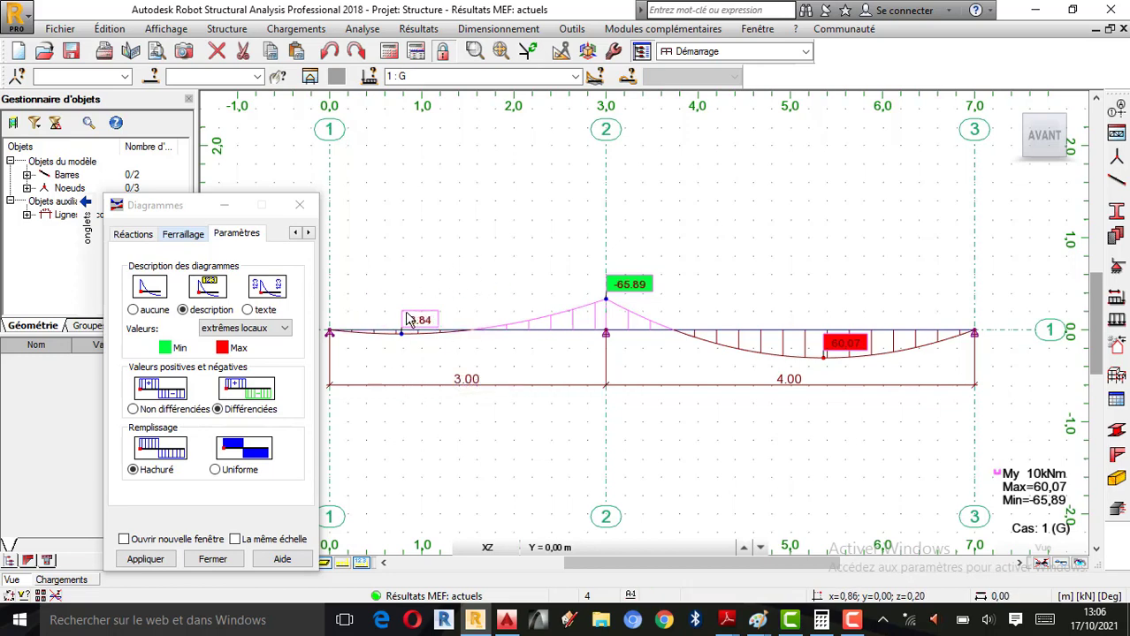
scroll(407, 320, "up", 1)
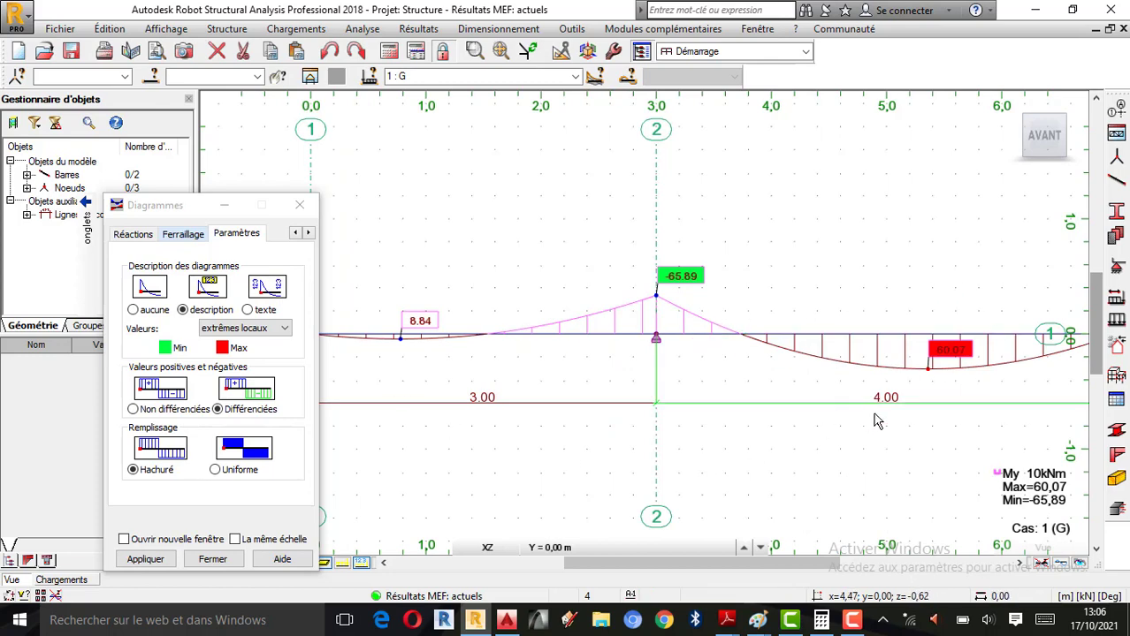
scroll(524, 320, "down", 2)
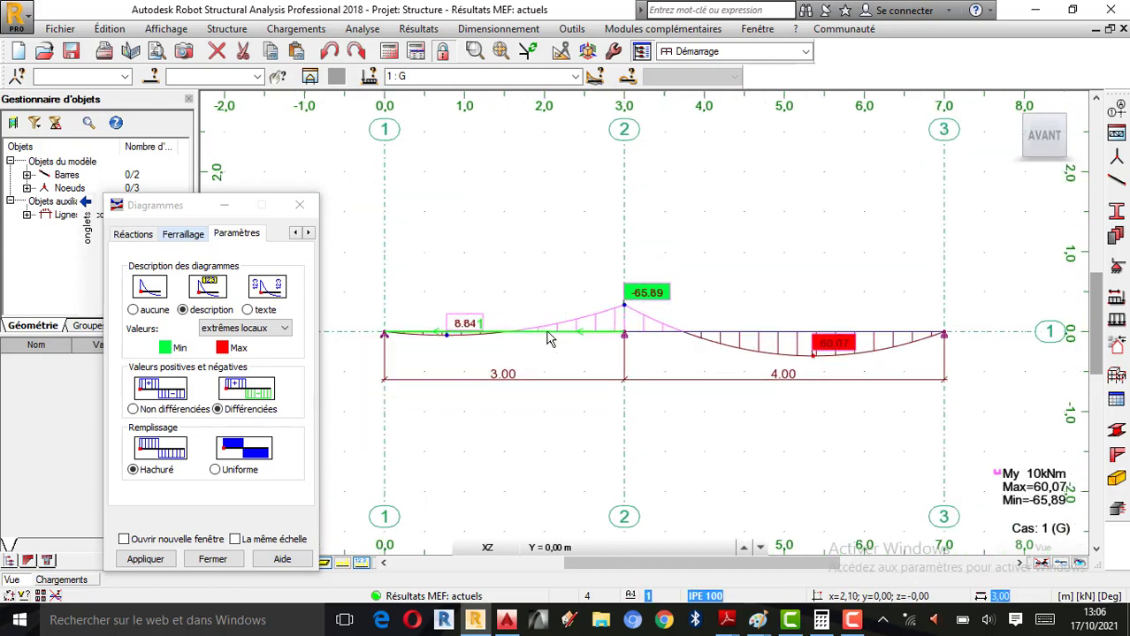
scroll(703, 294, "up", 1)
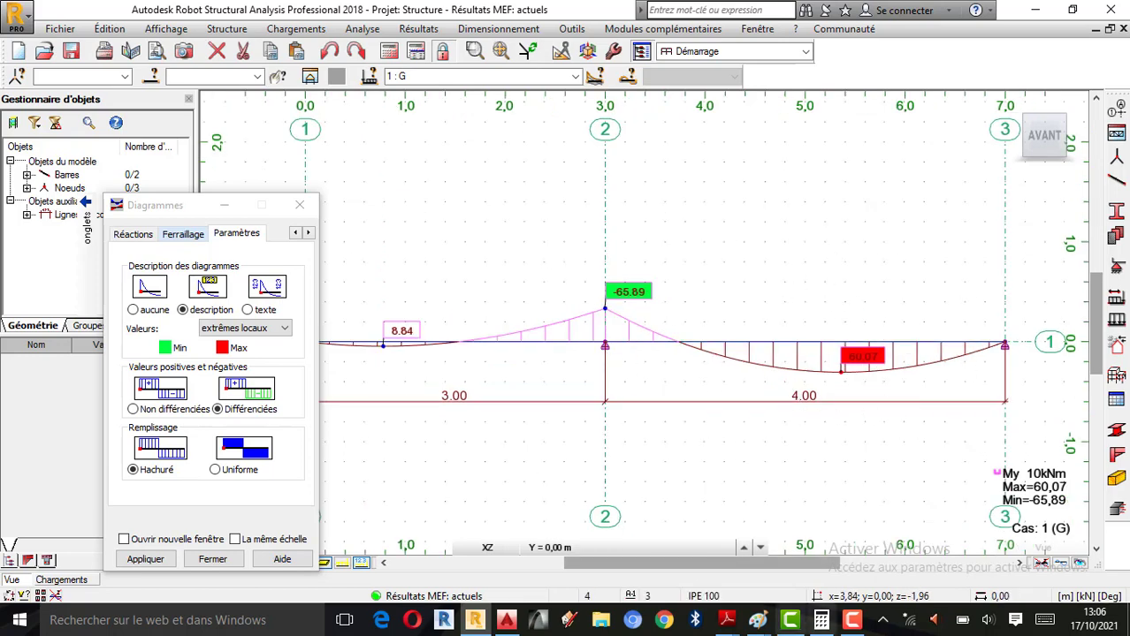
- Switch to Paint to examine the rest of the AB sheet and the span BC Mmax results, and return to Robot's My diagram
mouse_move(754, 623)
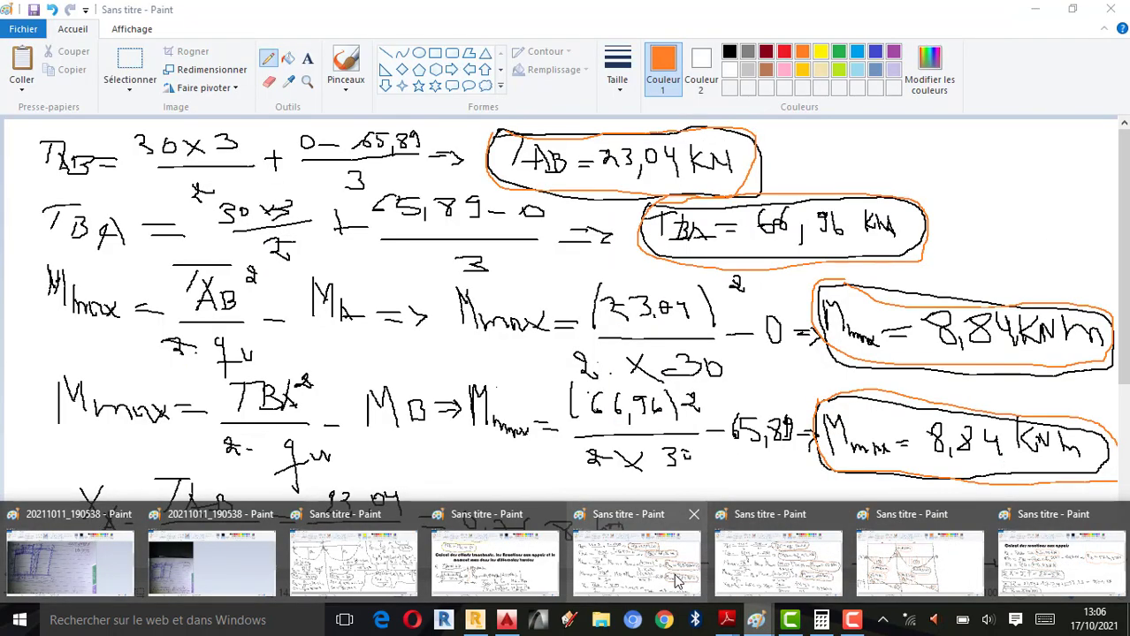
left_click(675, 580)
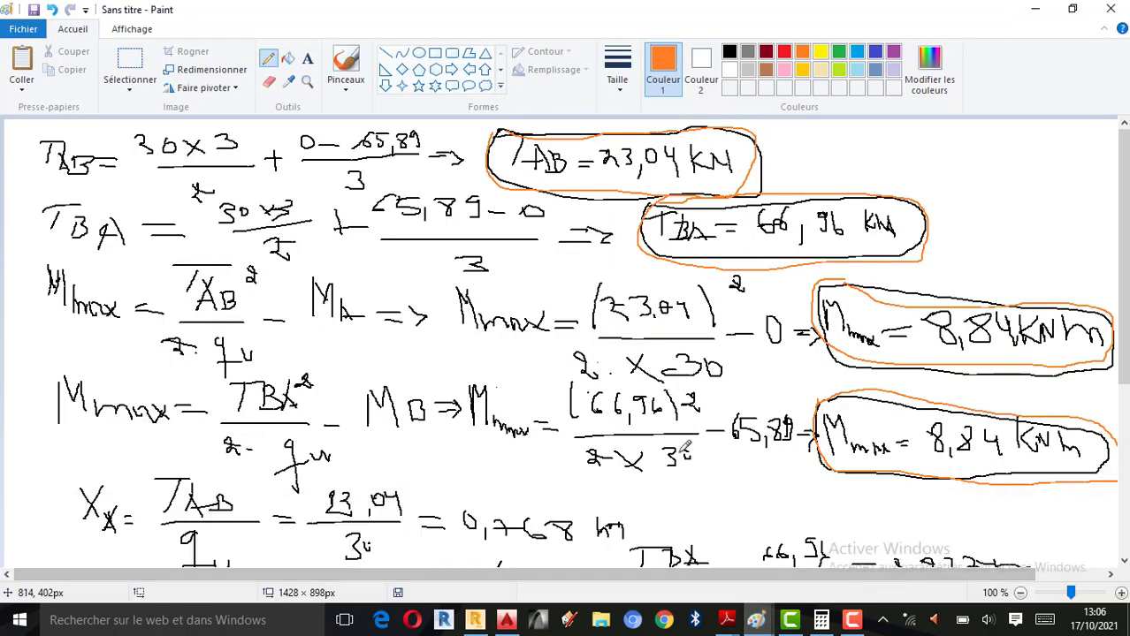
scroll(677, 449, "down", 3)
scroll(674, 450, "down", 3)
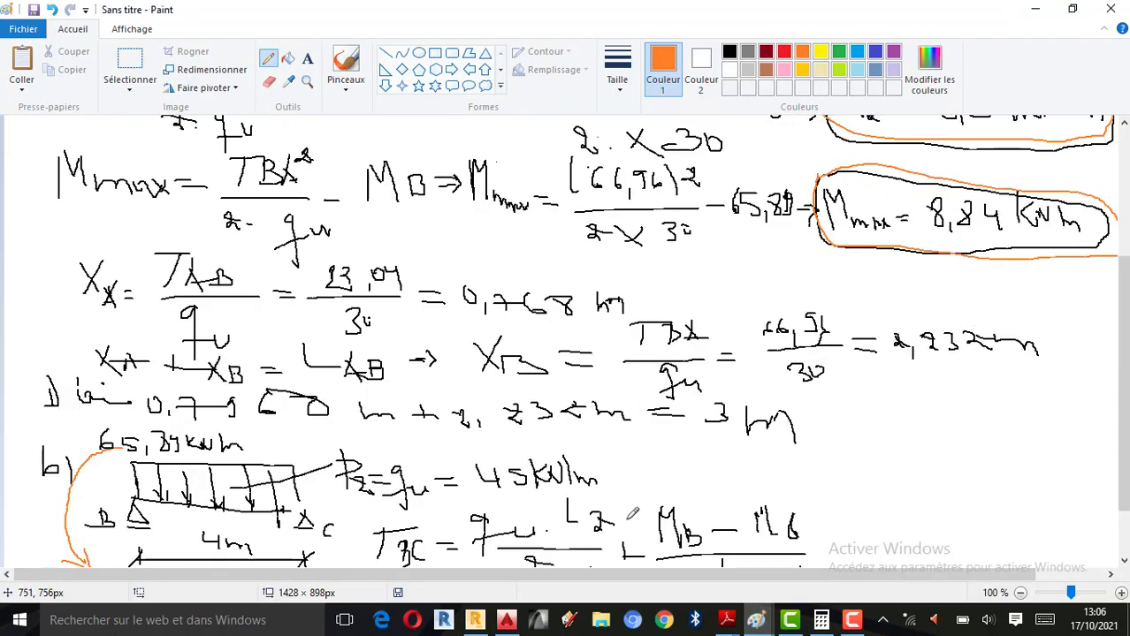
mouse_move(757, 621)
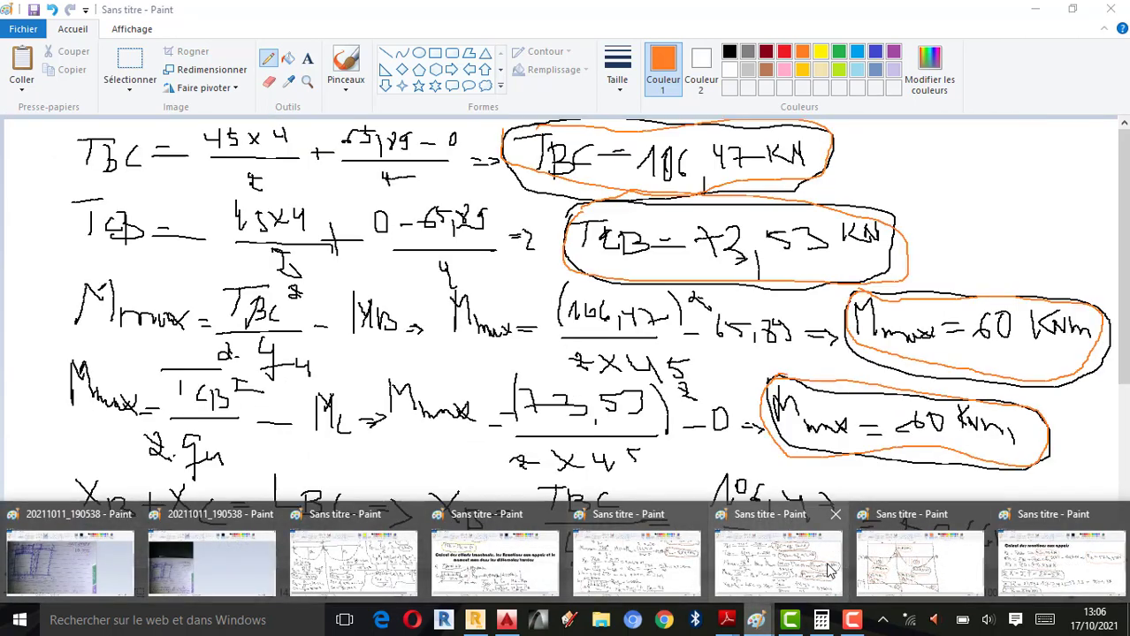
left_click(829, 571)
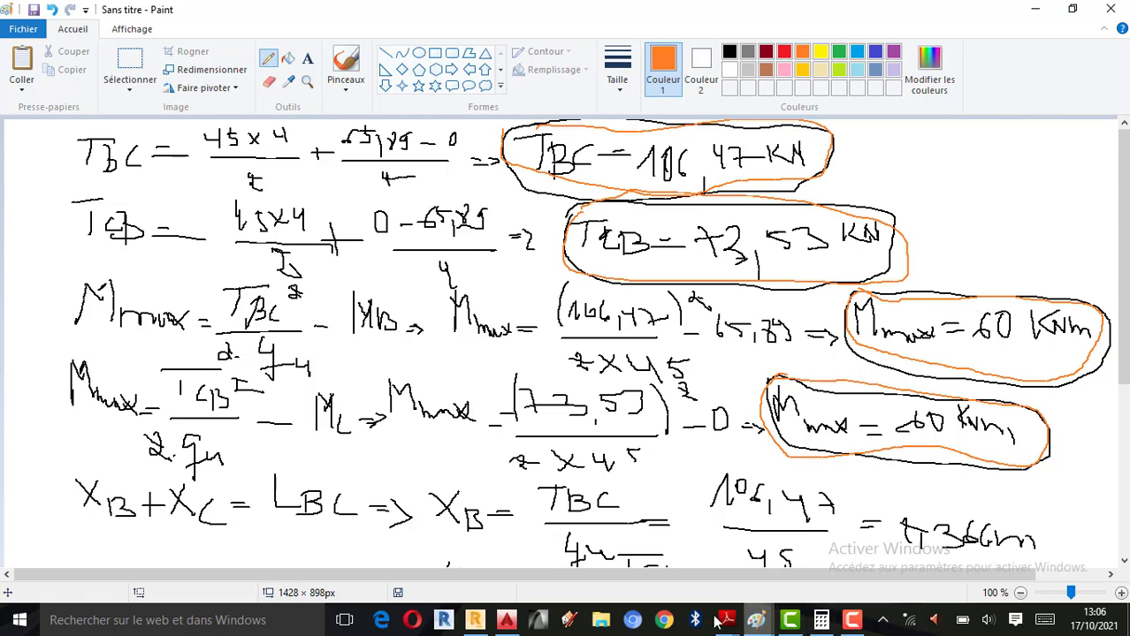
left_click(760, 622)
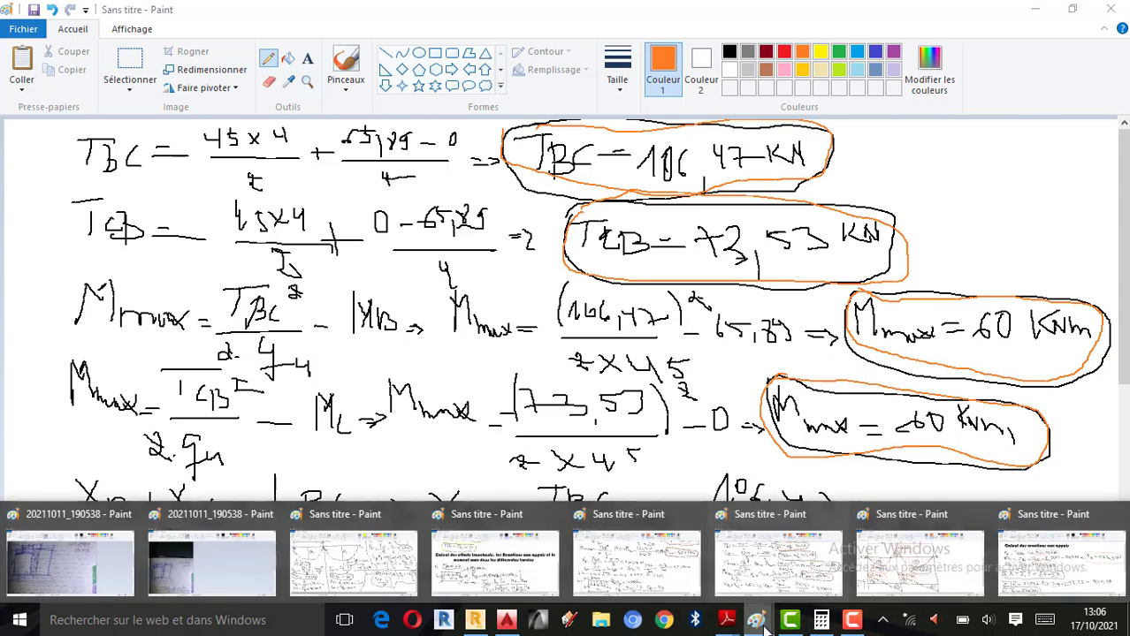
left_click(475, 620)
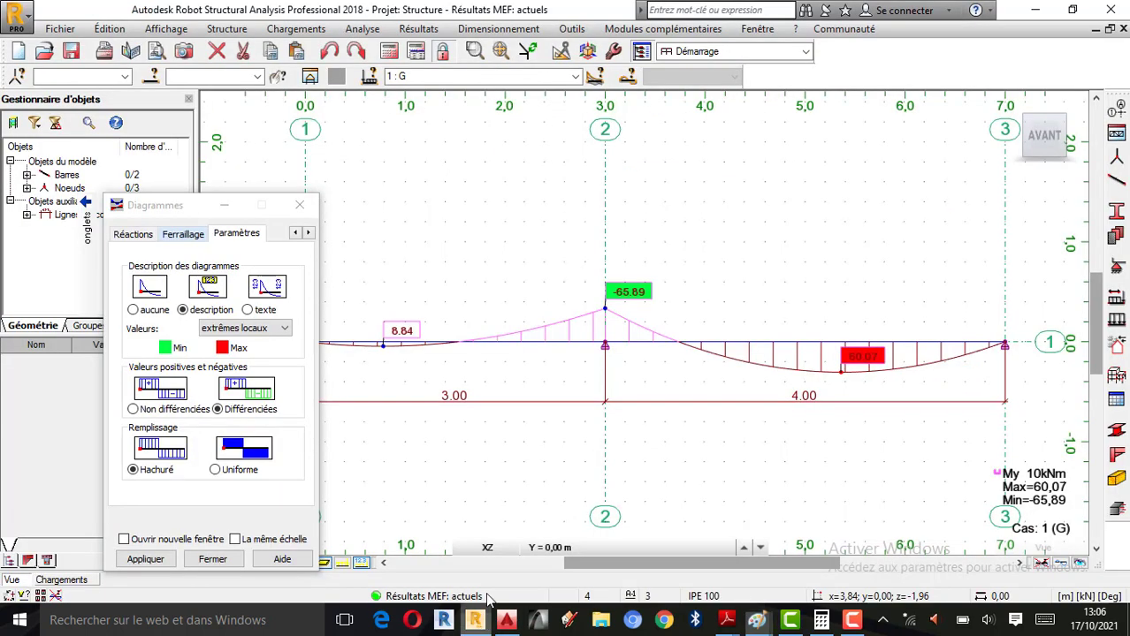
- Reposition the Diagrammes dialog, turn off Moment My in the NTM settings, and display the axial Force Fx diagram
left_click_drag(229, 211, 161, 188)
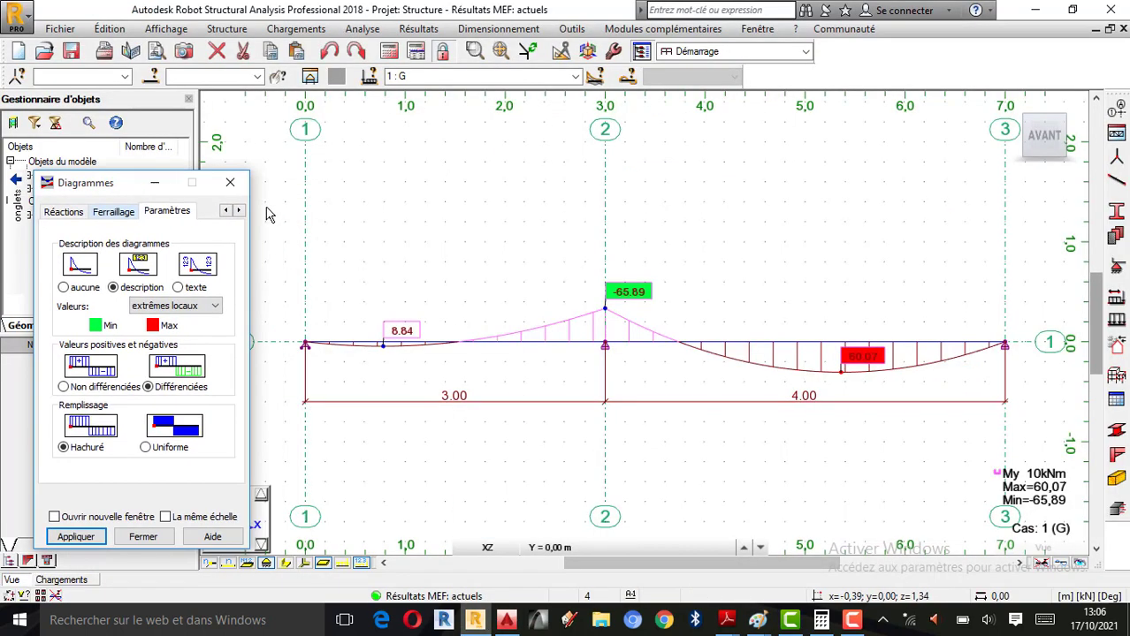
left_click_drag(86, 185, 189, 168)
mouse_move(93, 209)
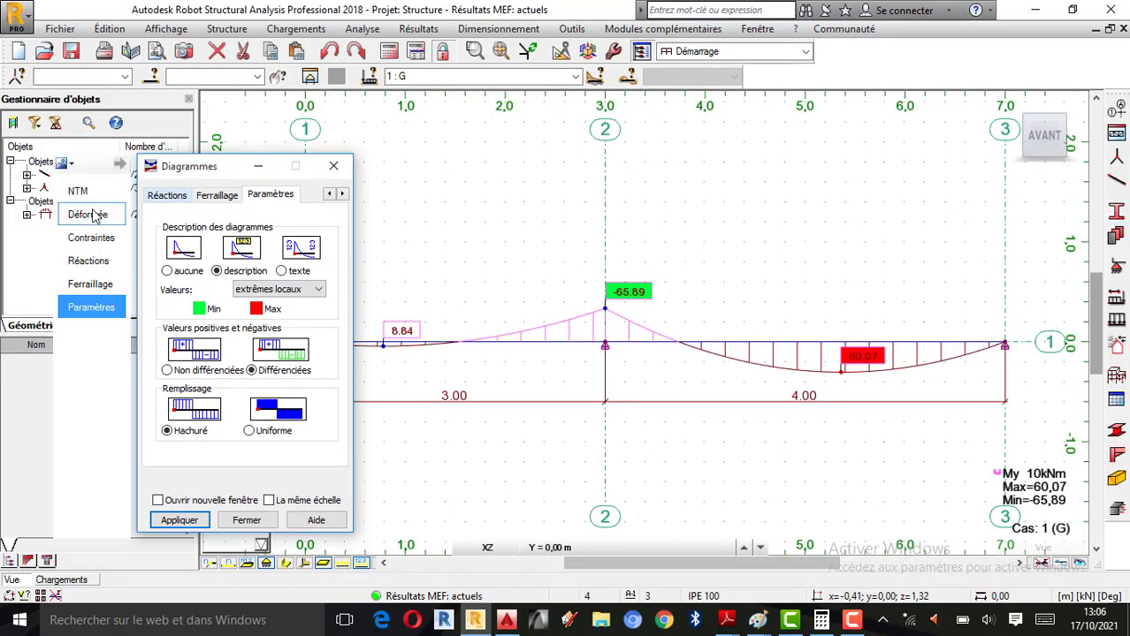
left_click(80, 191)
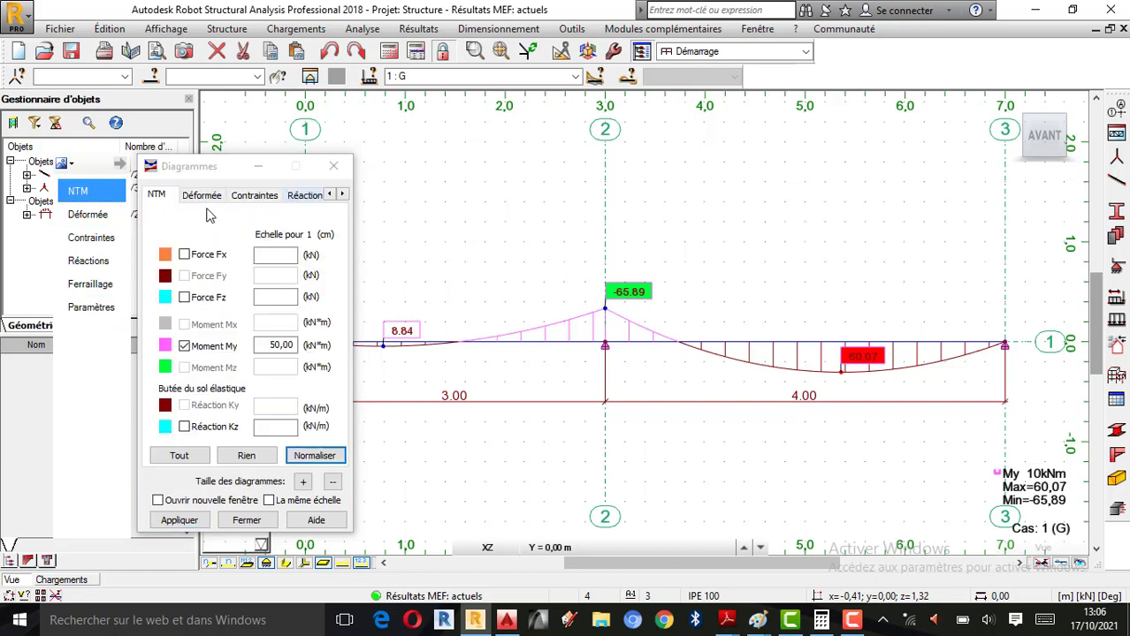
left_click(183, 347)
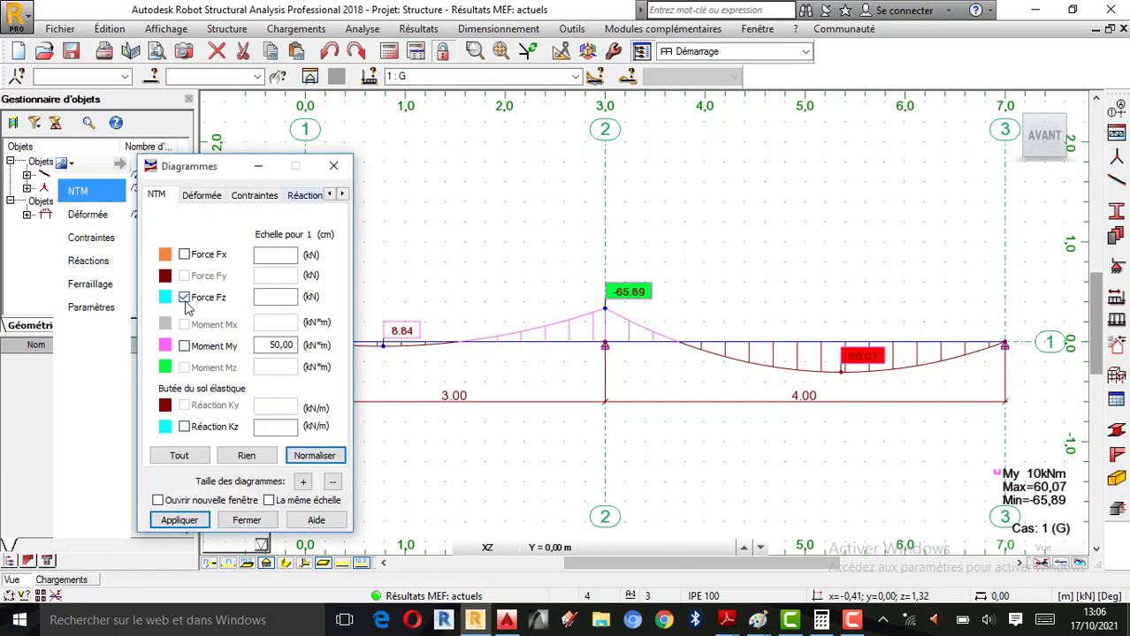
left_click(184, 255)
left_click(180, 521)
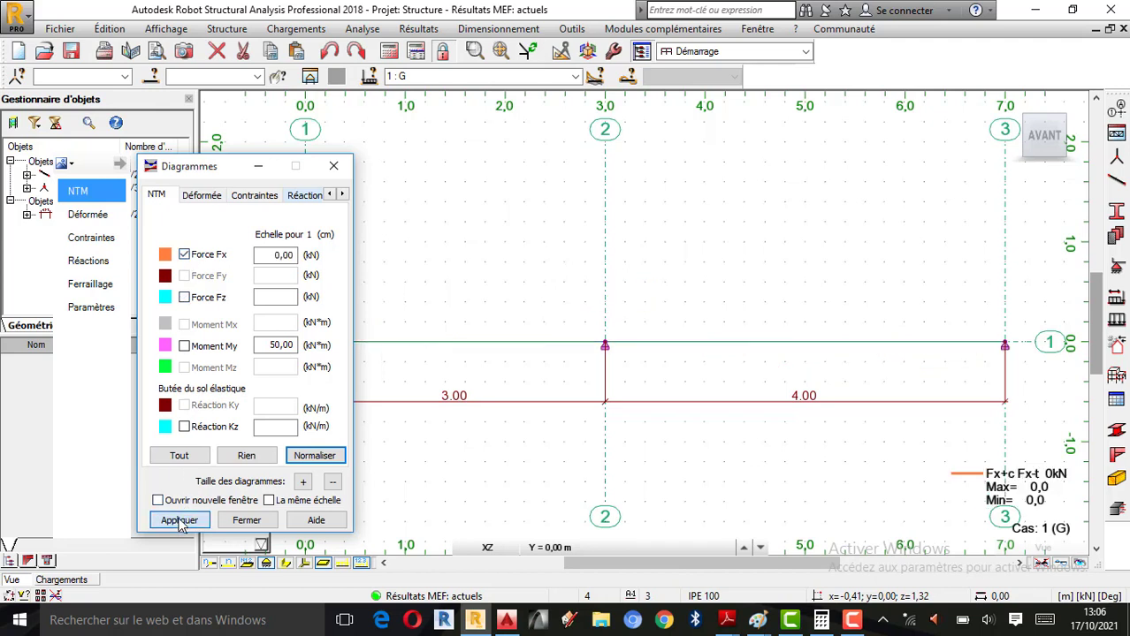
- Replace the Force Fx diagram with Force Fz and move the Diagrammes dialog clear of the first span
left_click(184, 254)
left_click(184, 297)
left_click(177, 521)
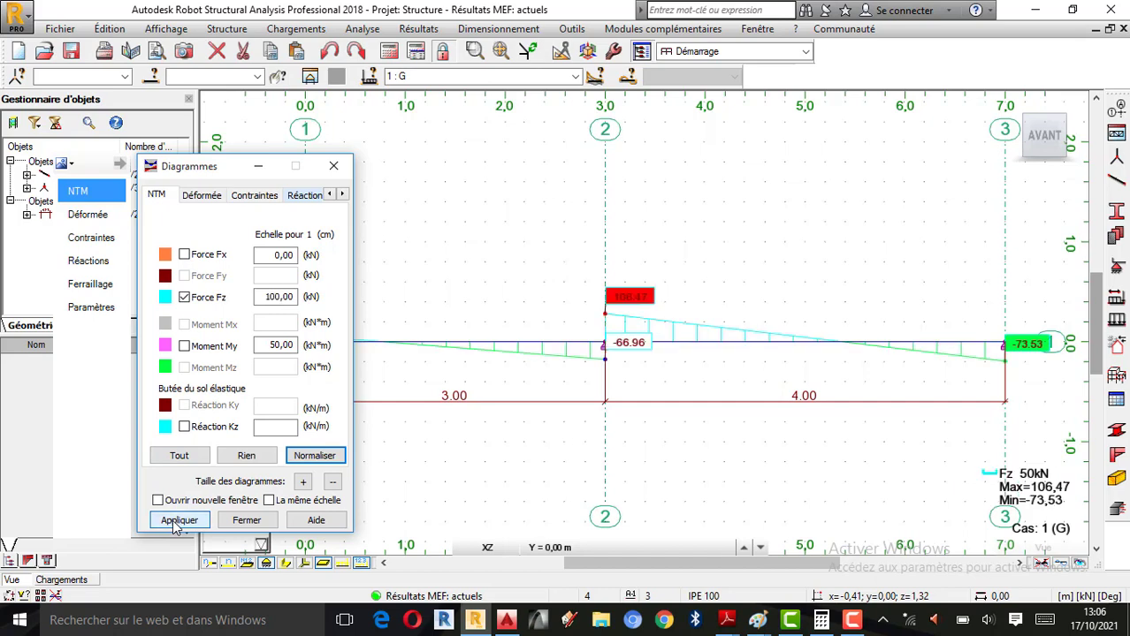
left_click_drag(195, 166, 90, 159)
scroll(542, 302, "down", 1)
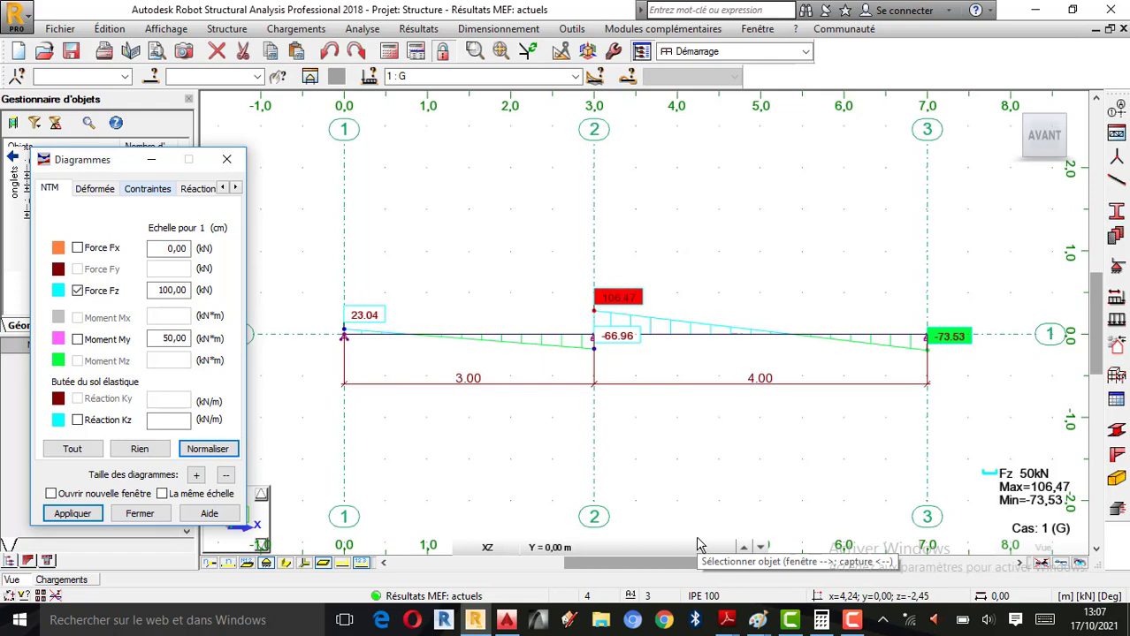
- Switch to Paint to examine the hand-drawn moment and shear diagrams, and return to Robot to compare them with the Fz diagram
left_click(758, 620)
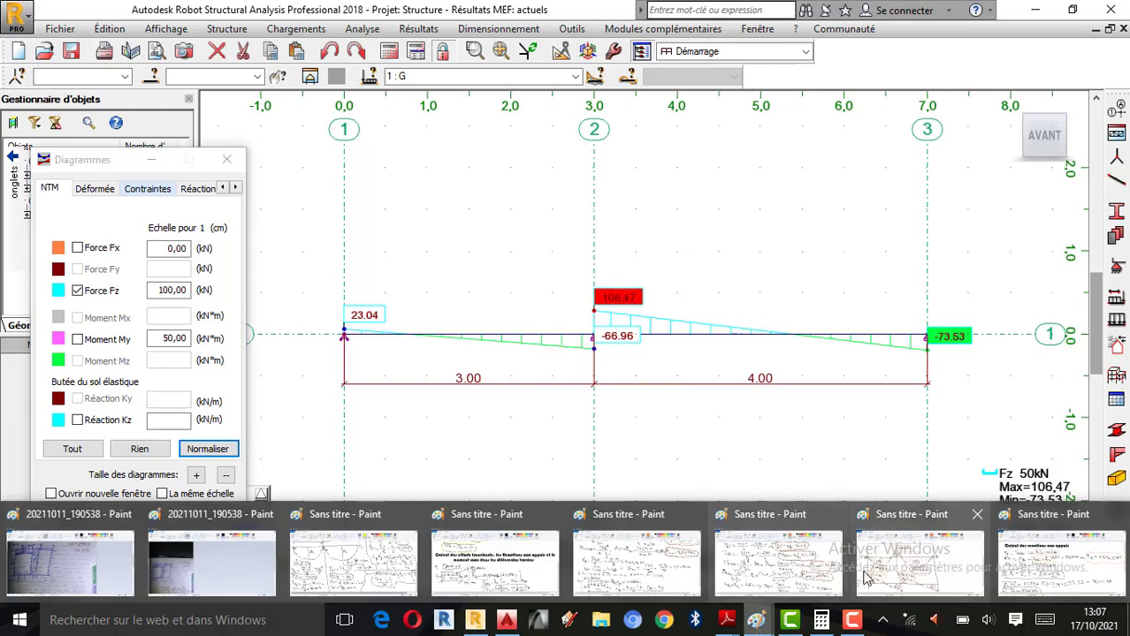
left_click(866, 579)
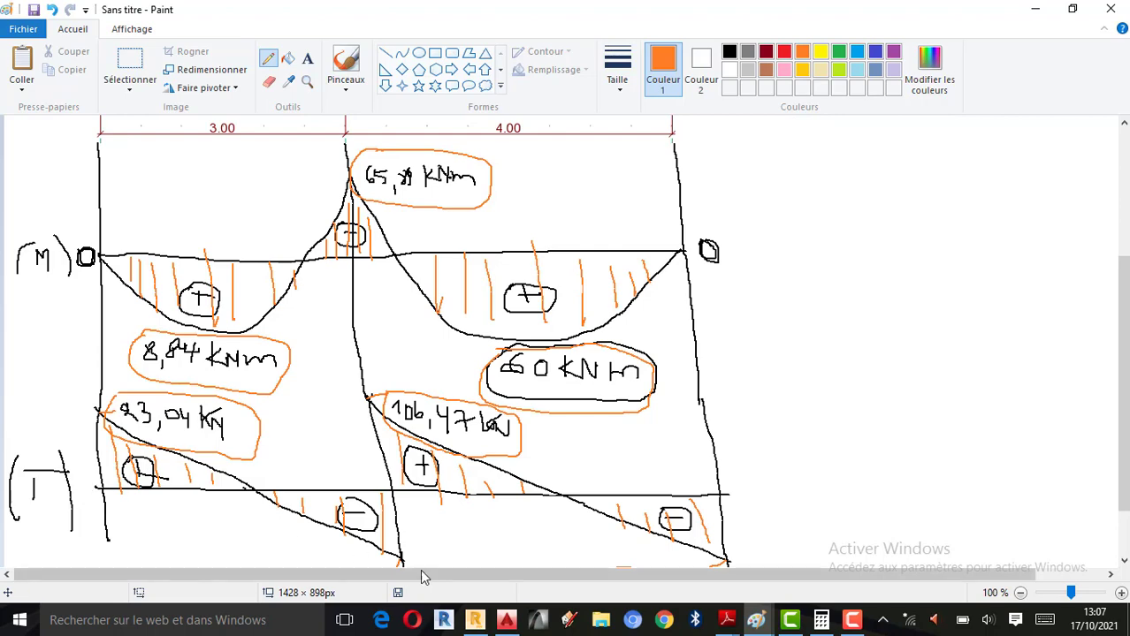
left_click(475, 622)
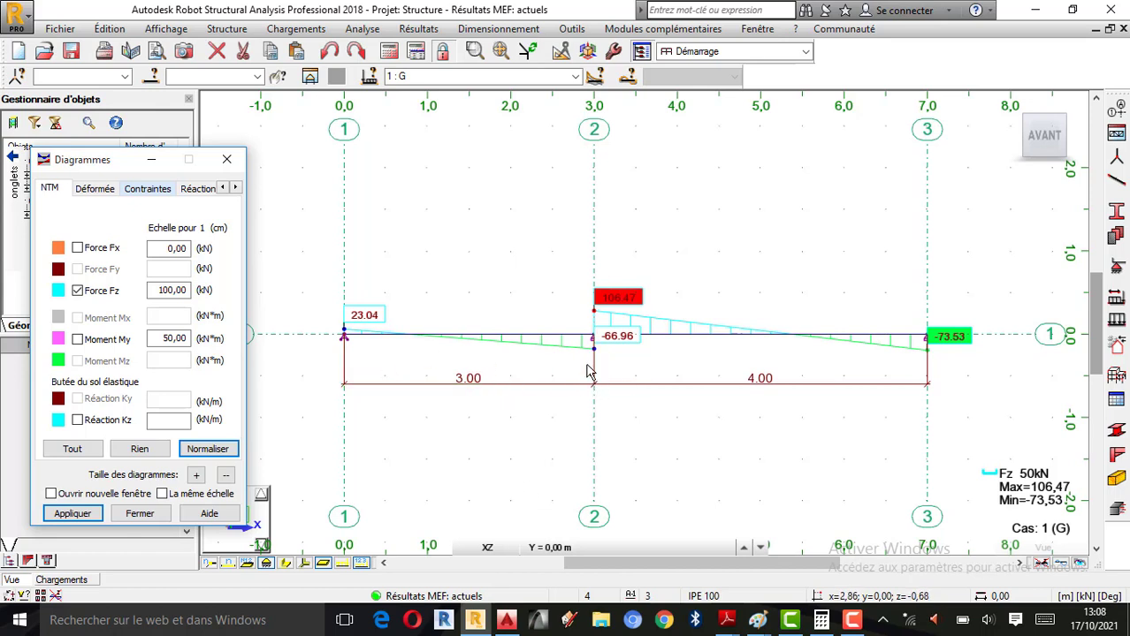
scroll(624, 358, "up", 1)
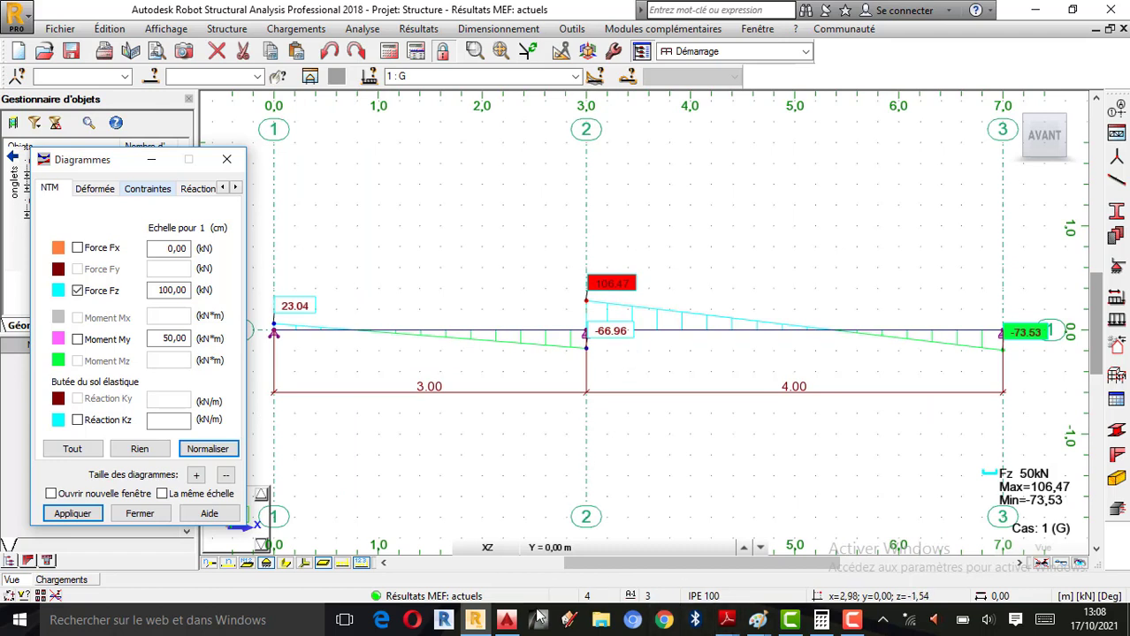
- Switch to Paint to check the negative shear values at the span ends of the hand-drawn diagram, and return to Robot
left_click(760, 627)
left_click(917, 548)
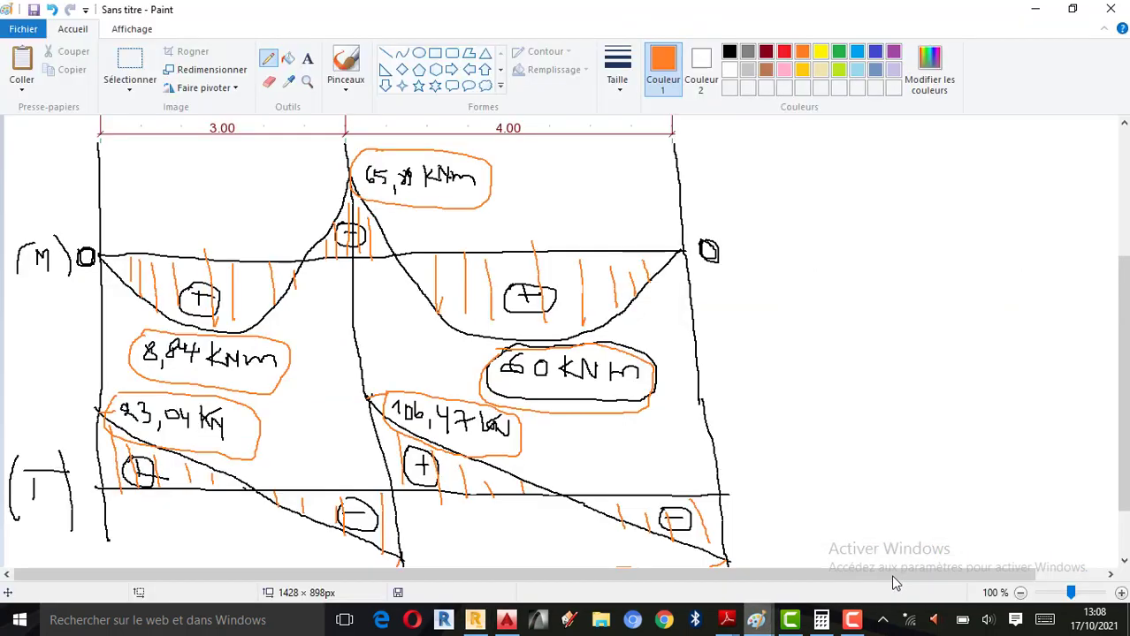
scroll(394, 513, "down", 2)
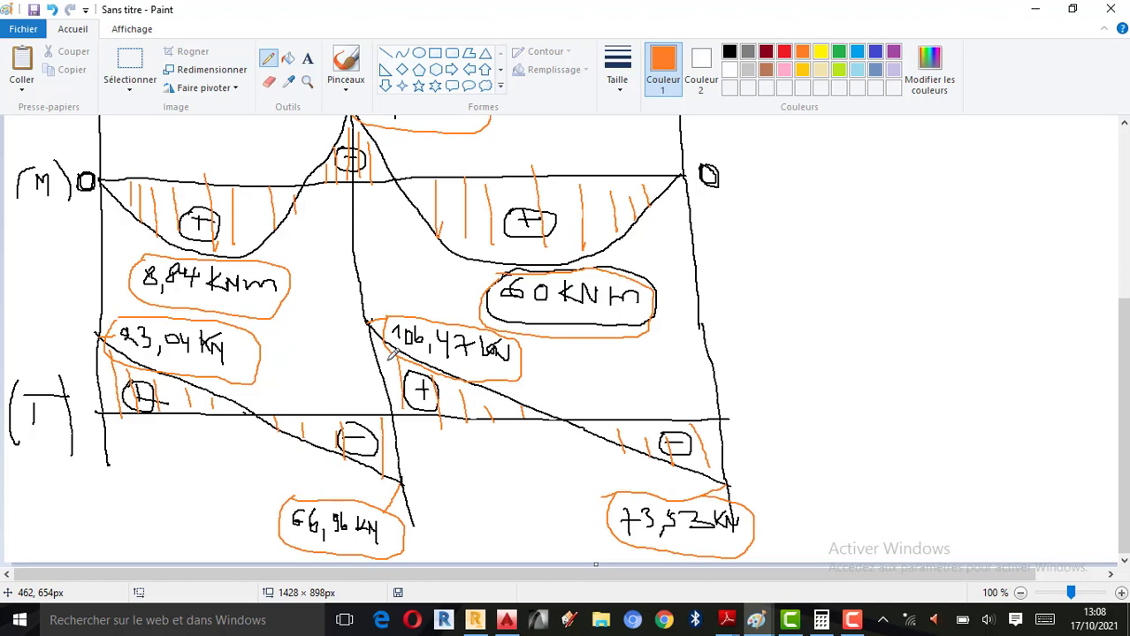
left_click(485, 617)
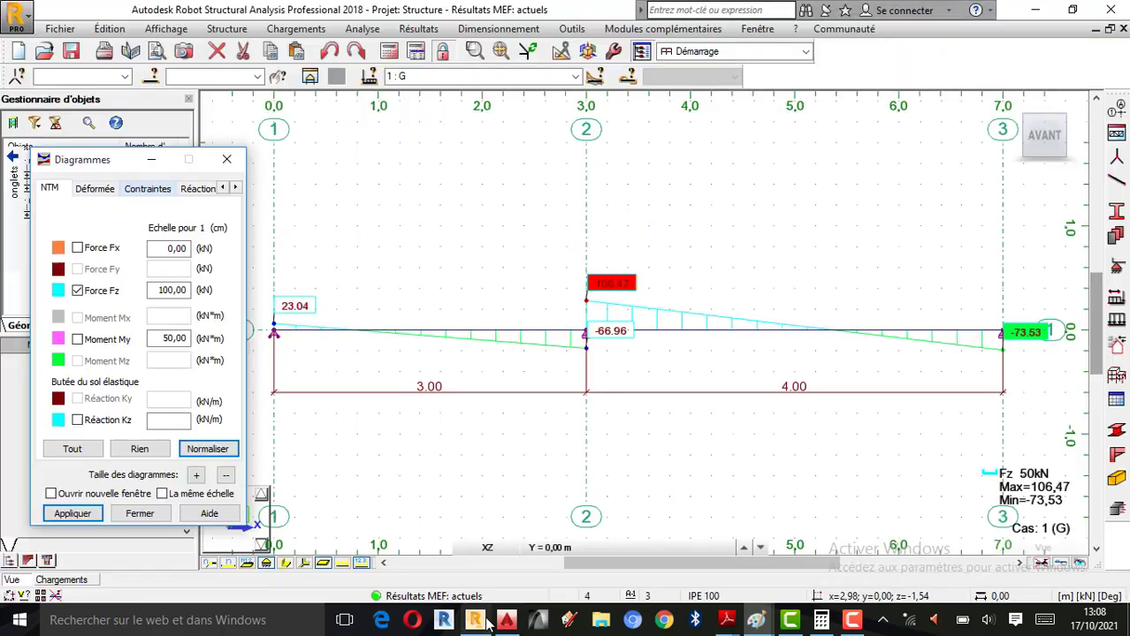
- Examine the Fz values on both sides of the middle support and along the 4 m span
scroll(613, 318, "up", 5)
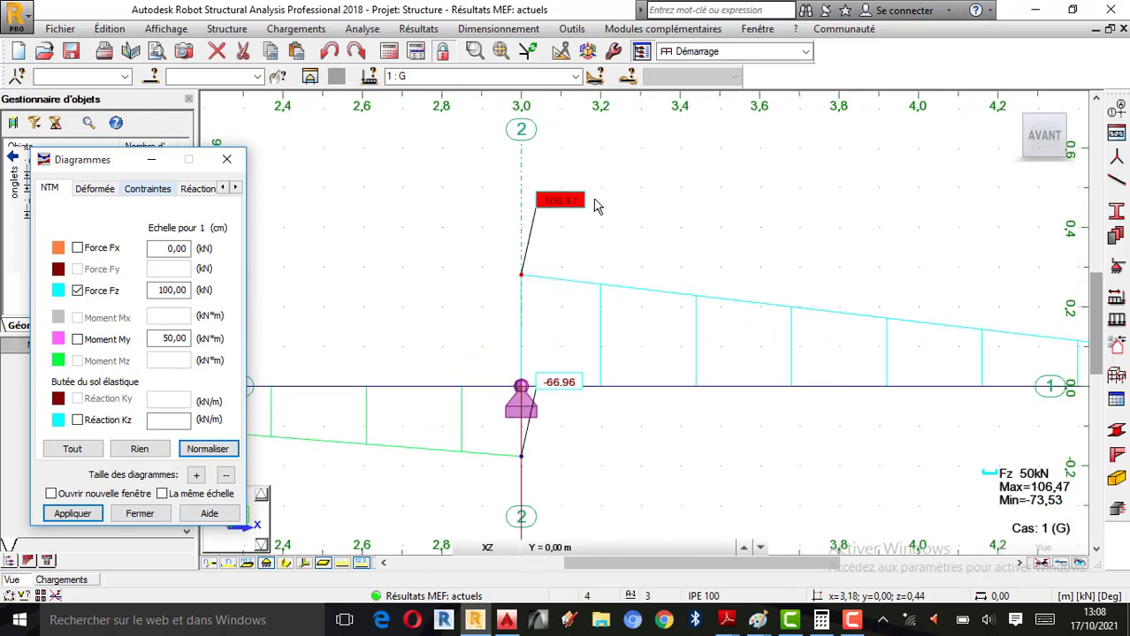
scroll(588, 203, "up", 2)
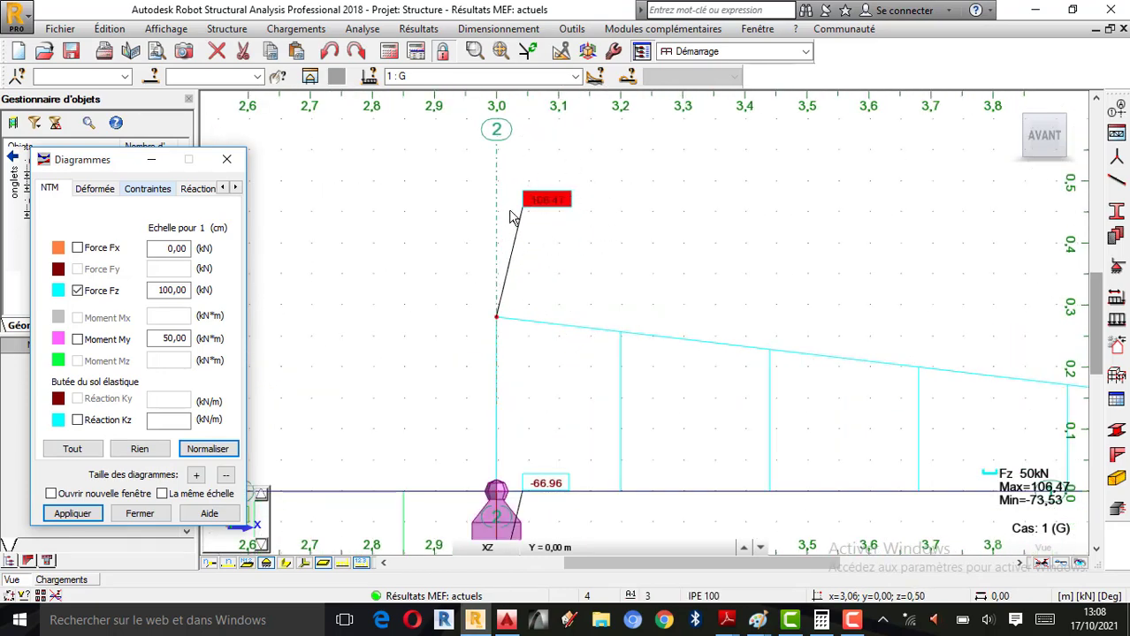
scroll(517, 370, "down", 1)
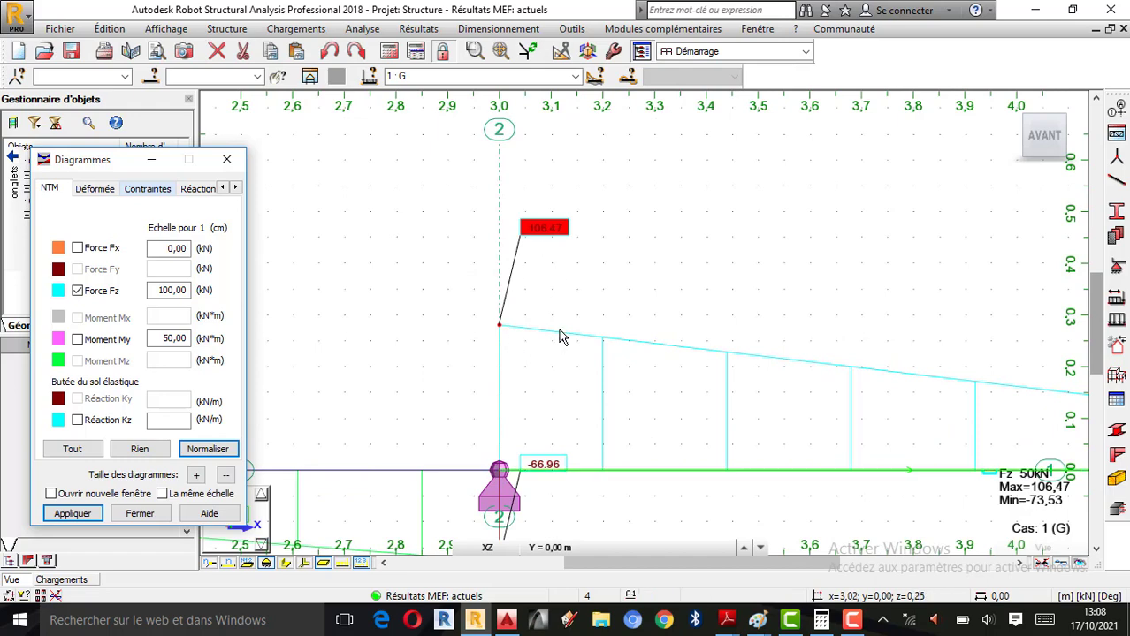
scroll(565, 300, "down", 1)
scroll(526, 394, "down", 1)
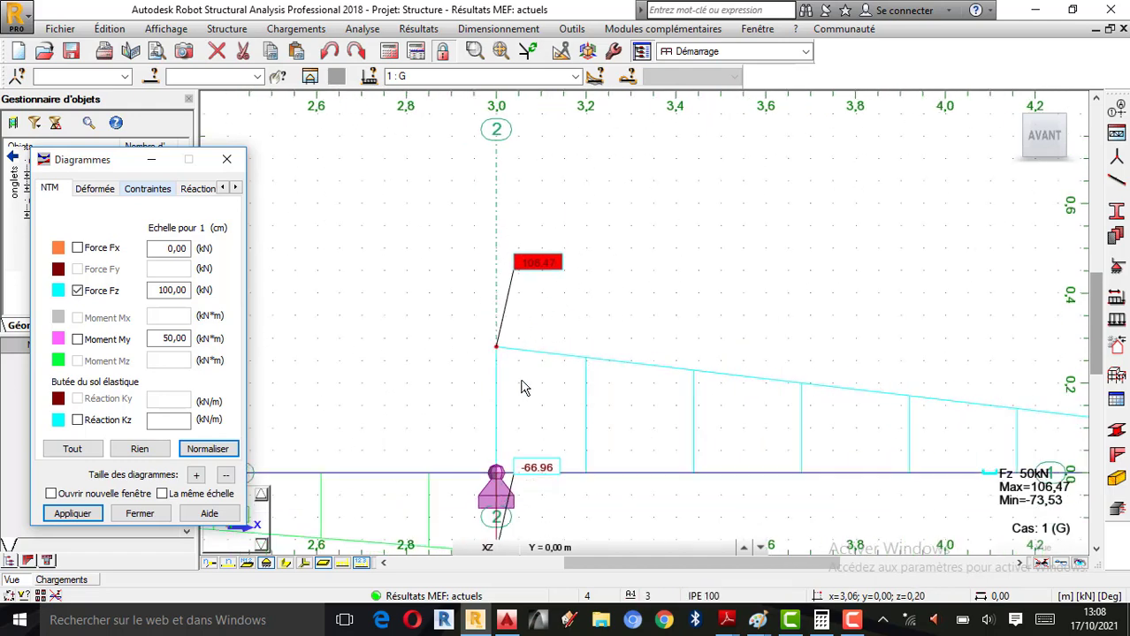
scroll(484, 331, "down", 3)
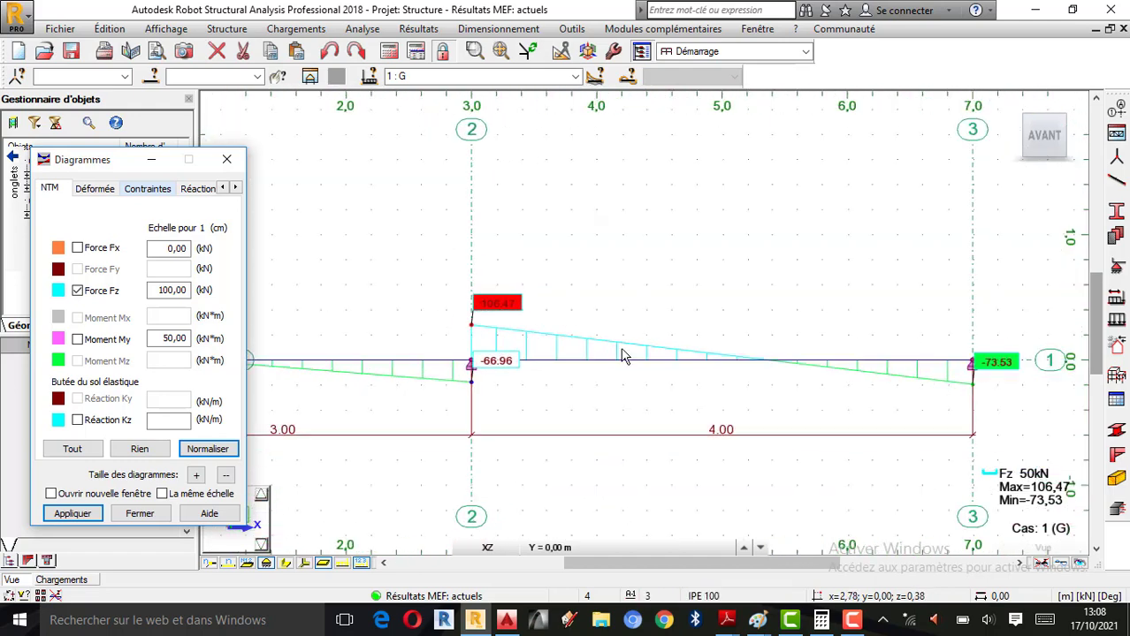
- Examine the Fz diagram along the 4 m span and its value at the end support on axis 3
scroll(675, 358, "up", 1)
scroll(469, 324, "down", 1)
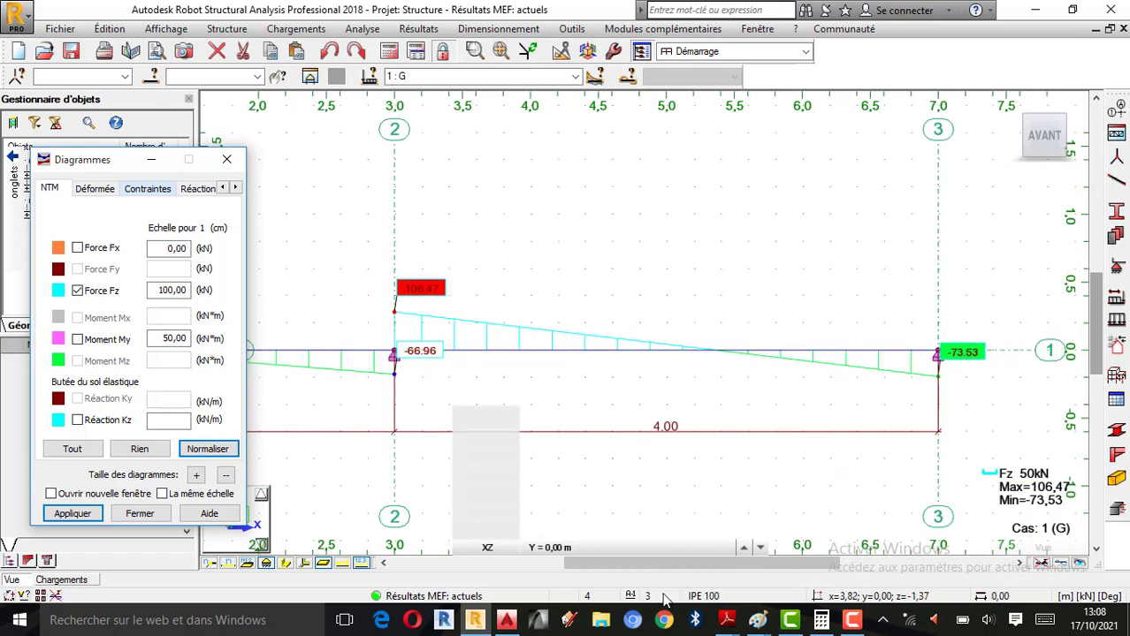
scroll(1015, 354, "up", 2)
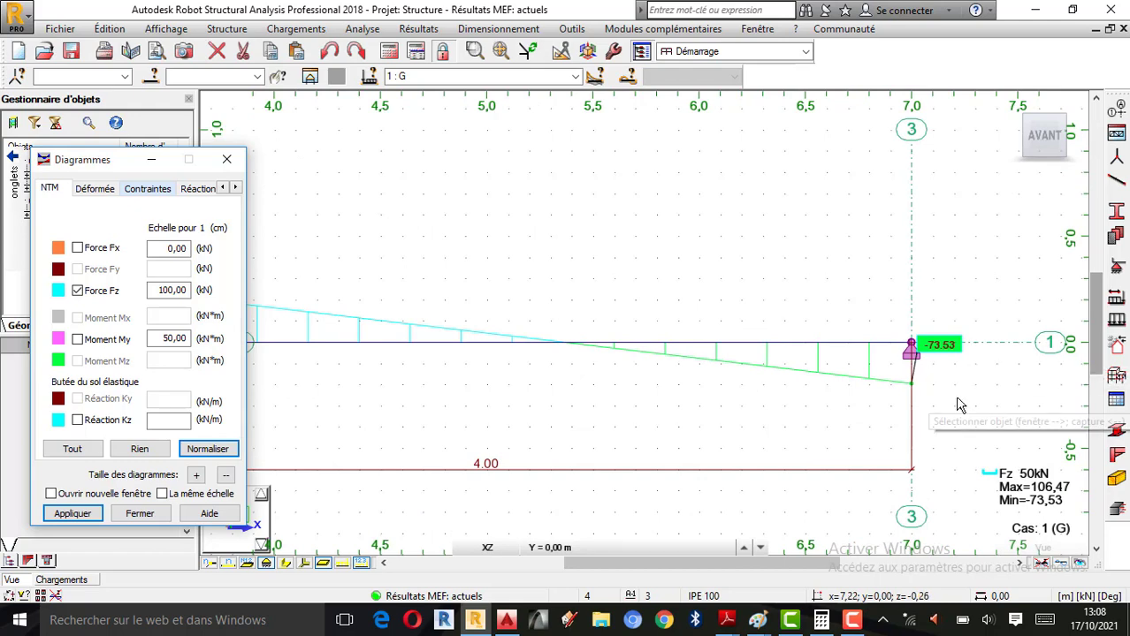
scroll(784, 358, "down", 1)
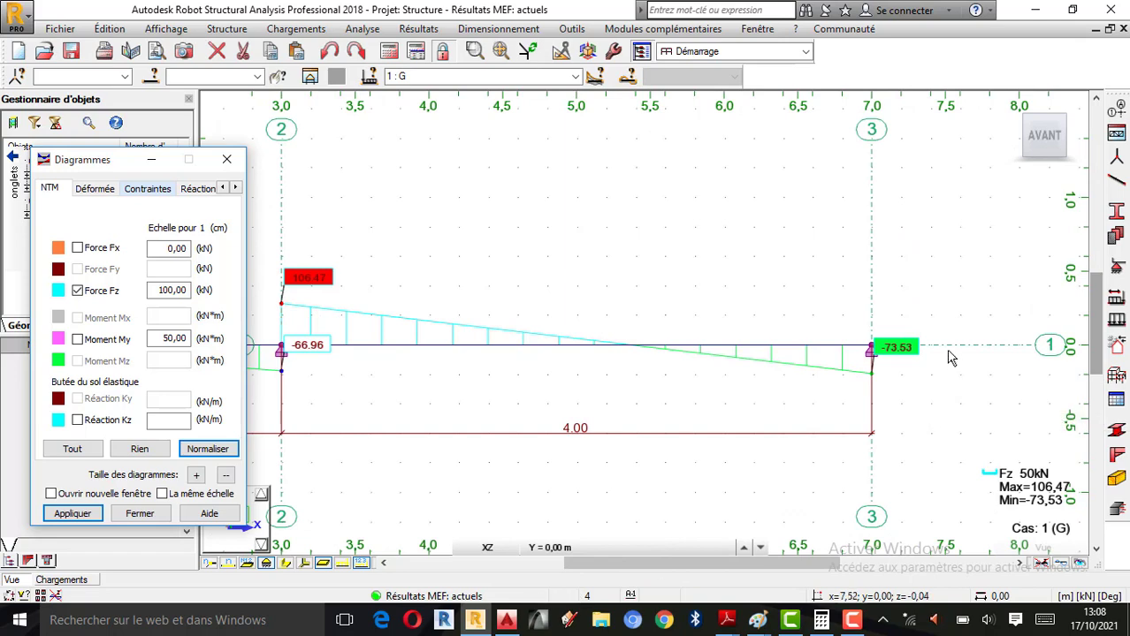
scroll(948, 354, "up", 2)
- Switch to Paint to check the hand-drawn shear diagram's end value, and return to Robot to view Fz over both spans
left_click(758, 624)
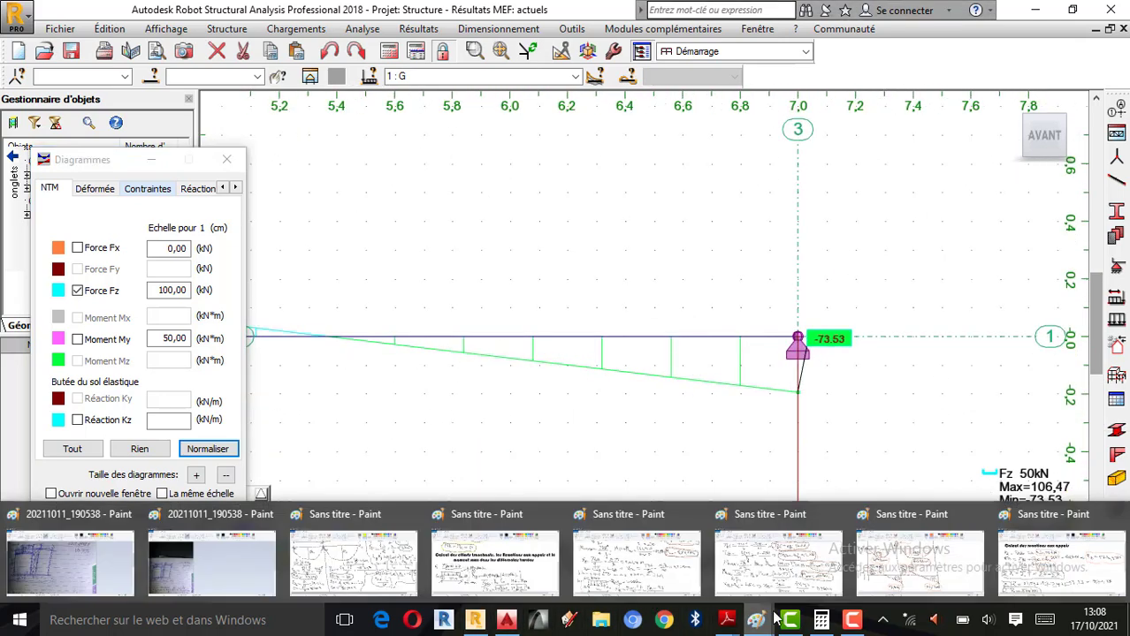
left_click(927, 571)
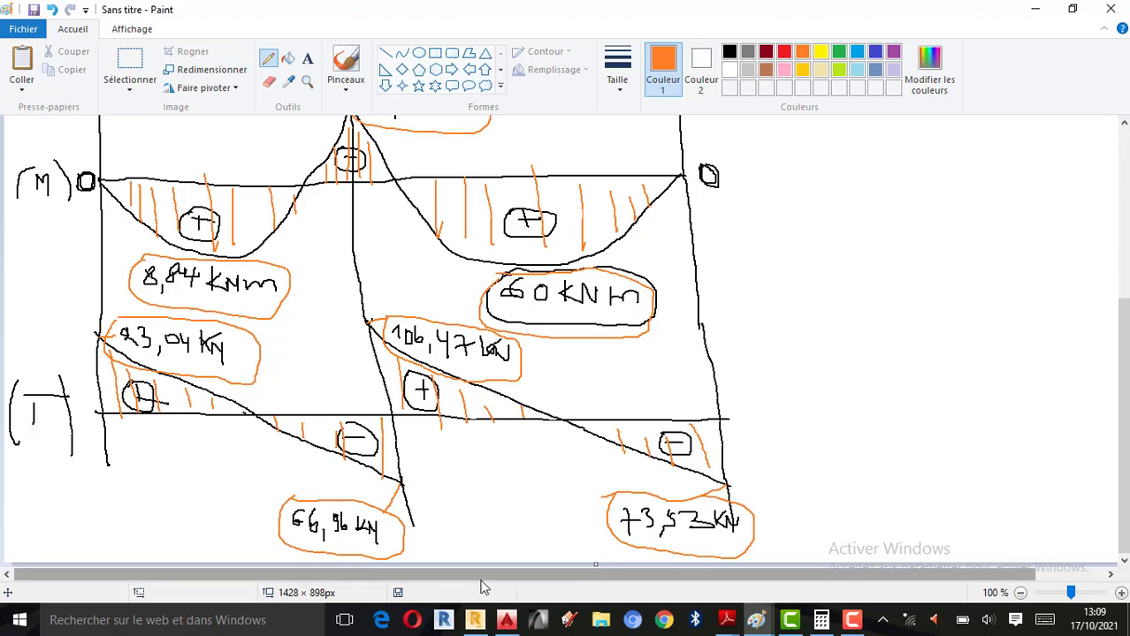
left_click(475, 620)
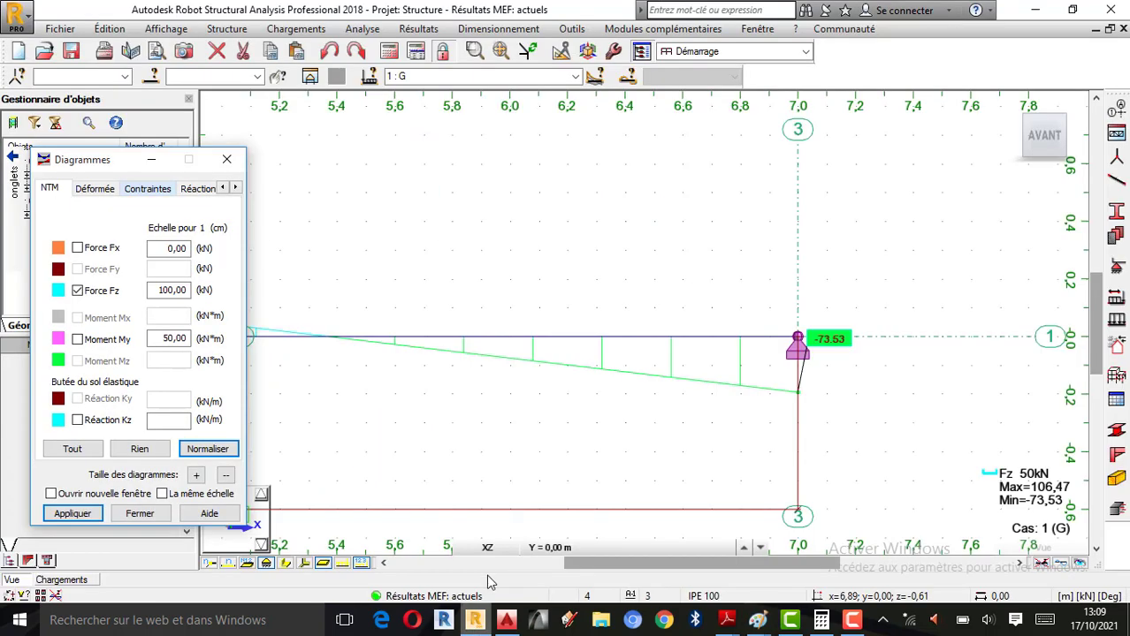
scroll(899, 372, "down", 5)
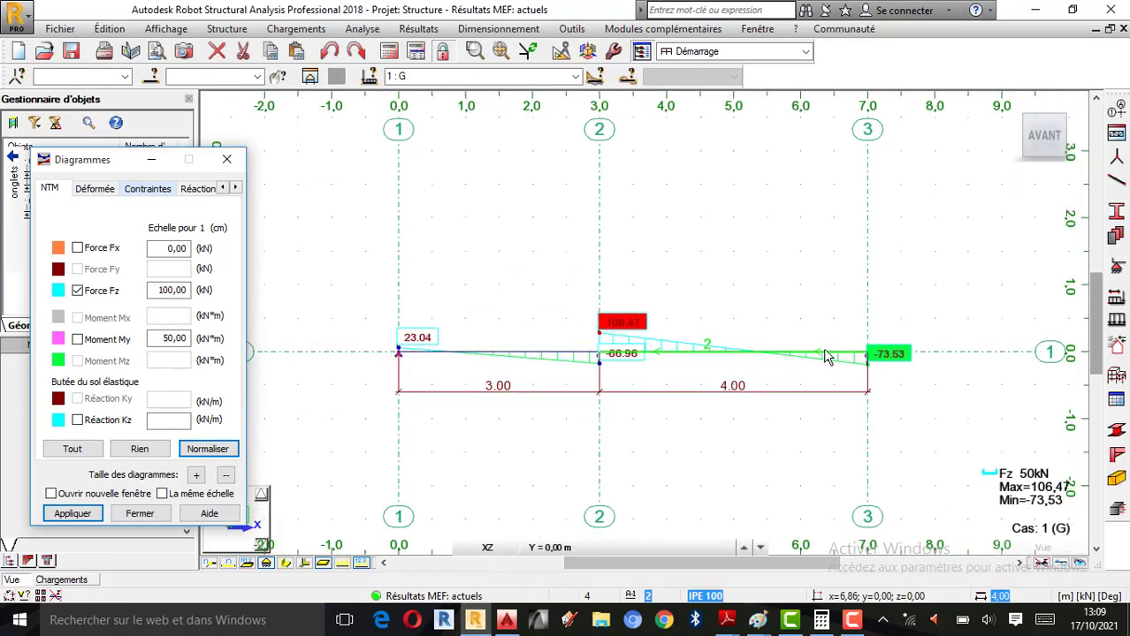
scroll(657, 359, "up", 2)
scroll(659, 359, "down", 2)
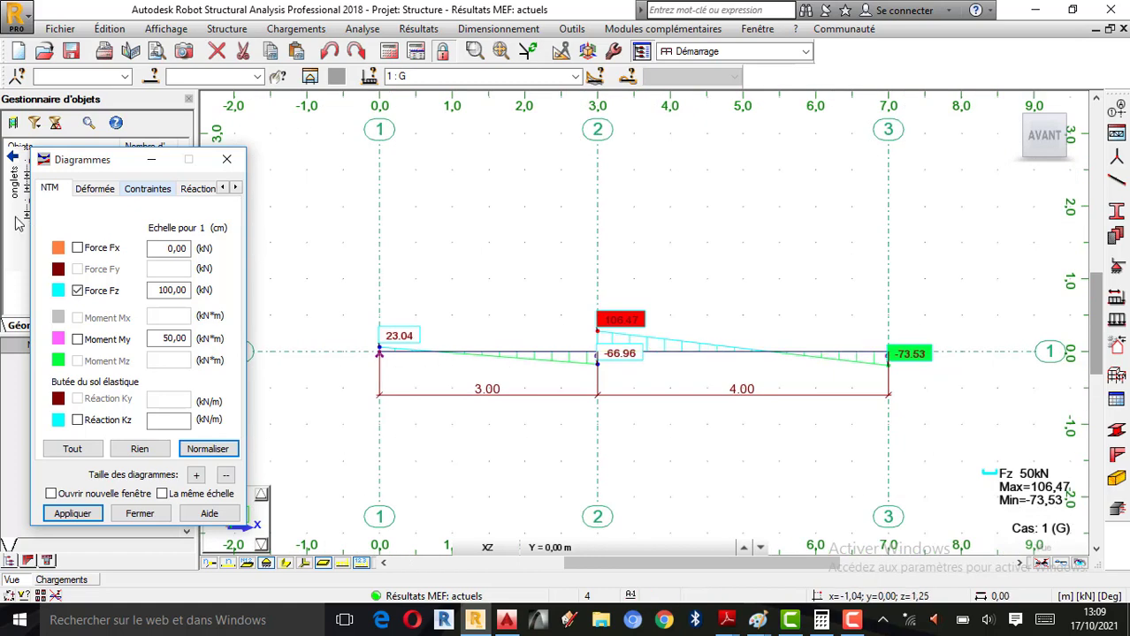
- Clear all force diagrams from the beam and move the Diagrammes dialog clear of its category list
left_click(140, 449)
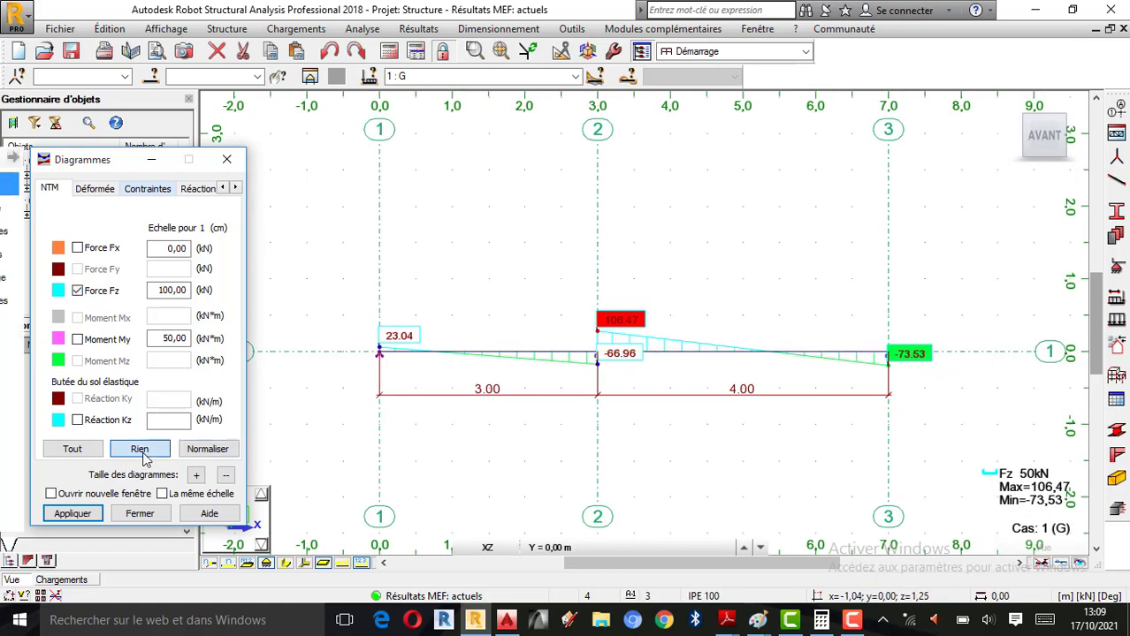
left_click(72, 513)
left_click_drag(96, 173, 184, 154)
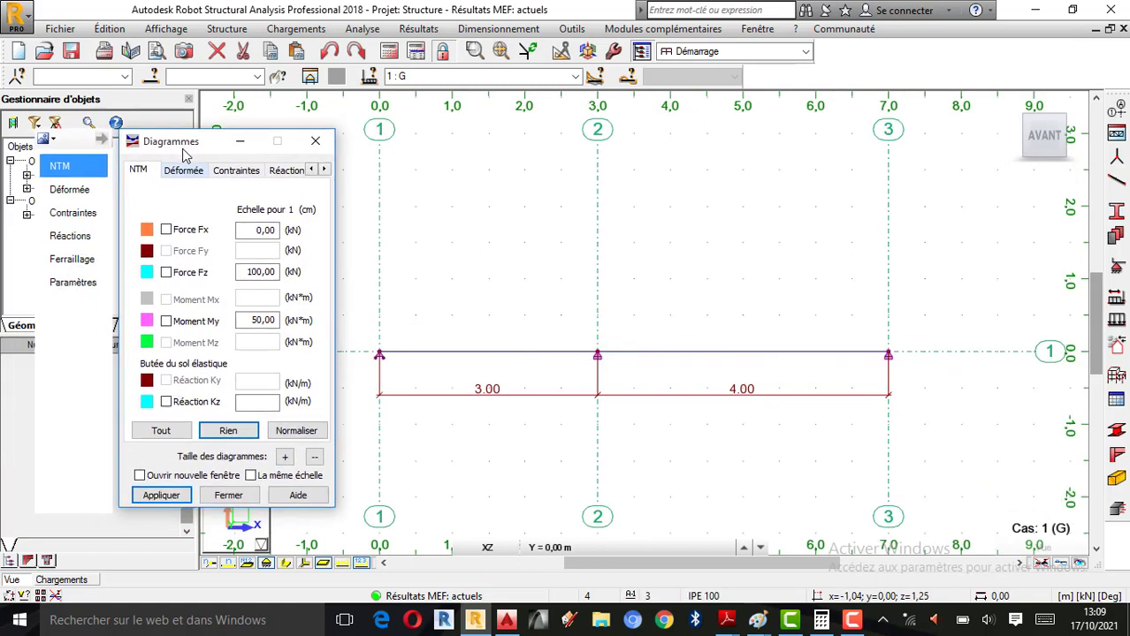
- Display the support reactions FX and FZ with their descriptions on the beam
left_click(78, 244)
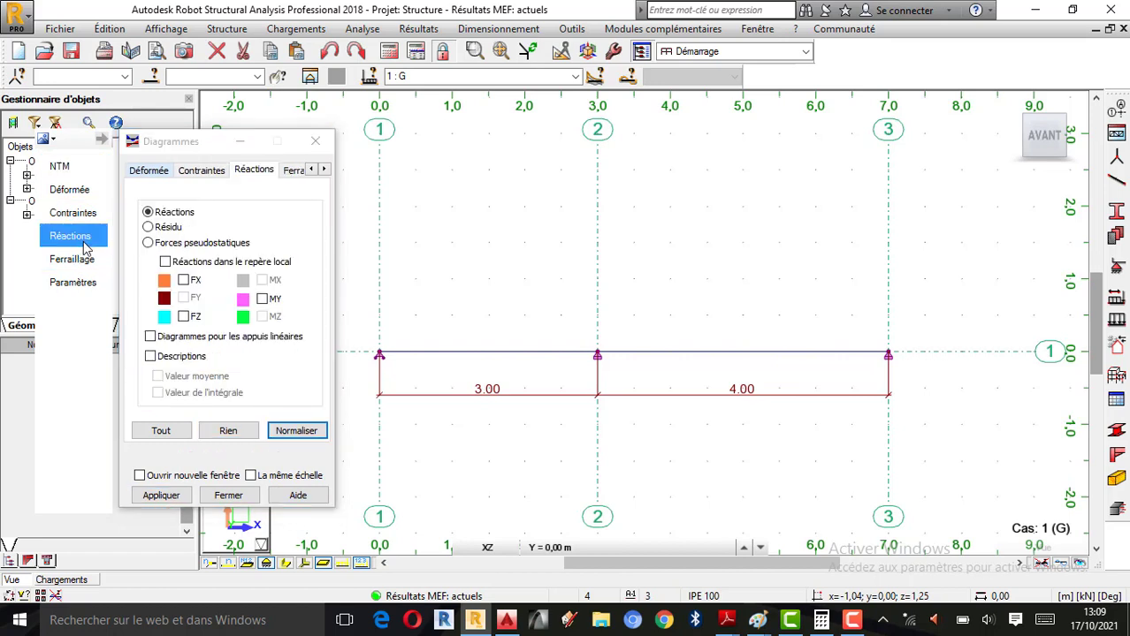
left_click(184, 281)
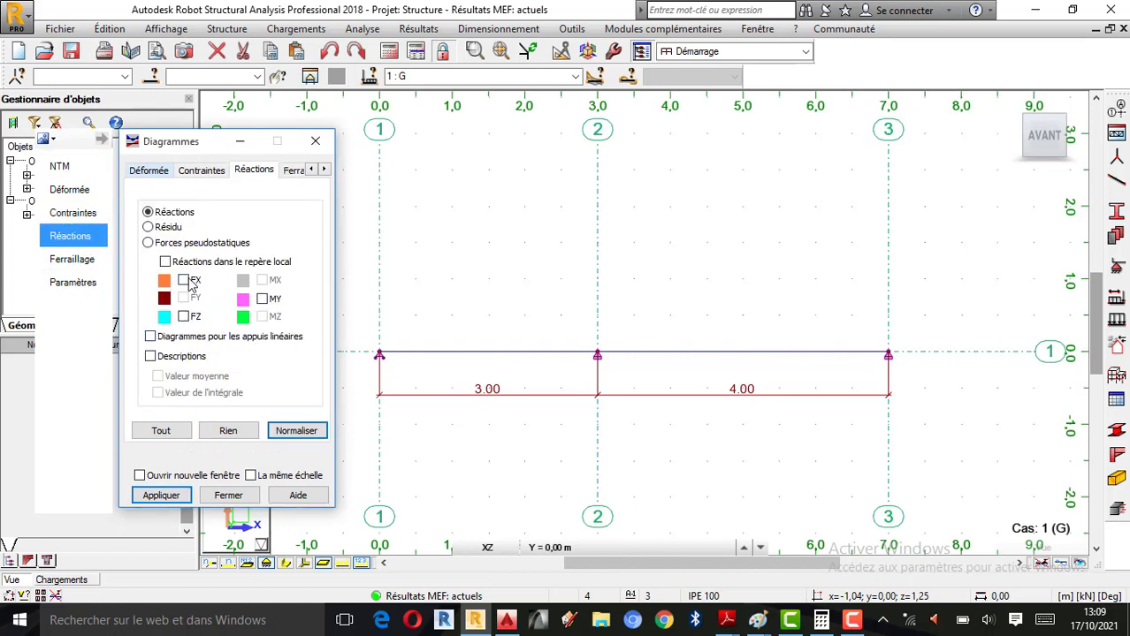
left_click(162, 493)
left_click(161, 495)
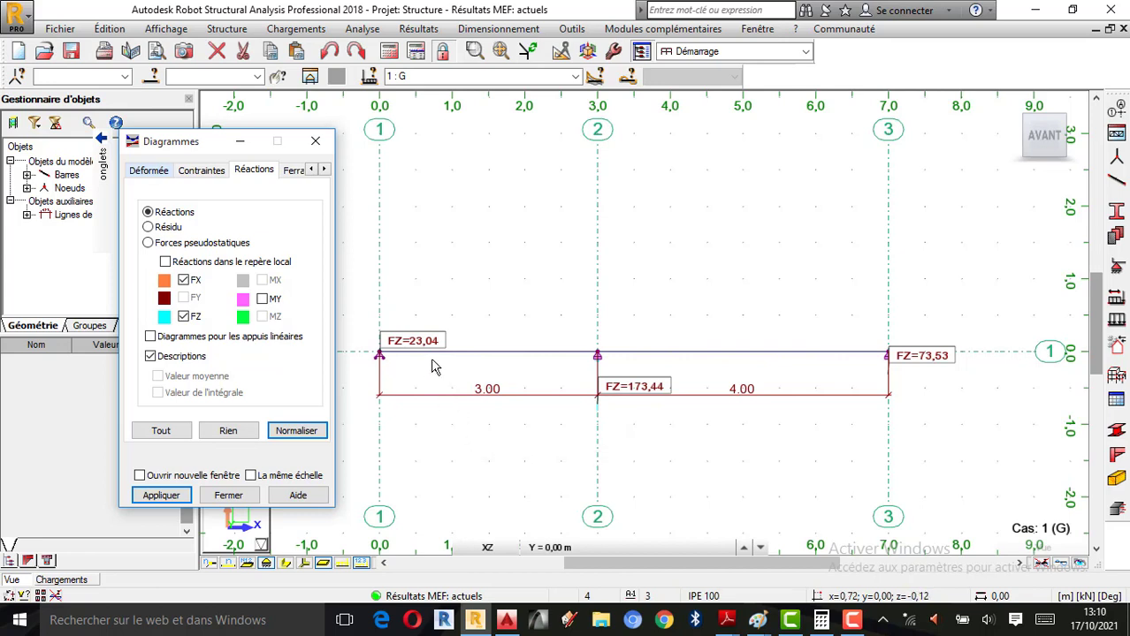
- Switch to Paint to read the hand-calculated support reactions, and return to Robot
left_click(757, 620)
left_click(944, 577)
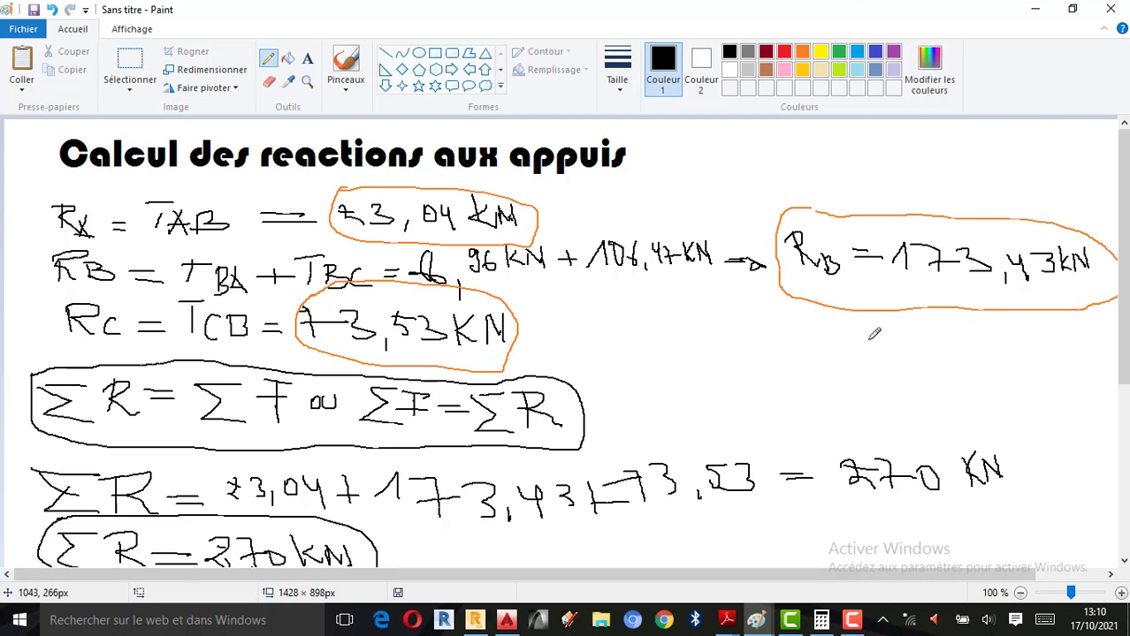
left_click(475, 619)
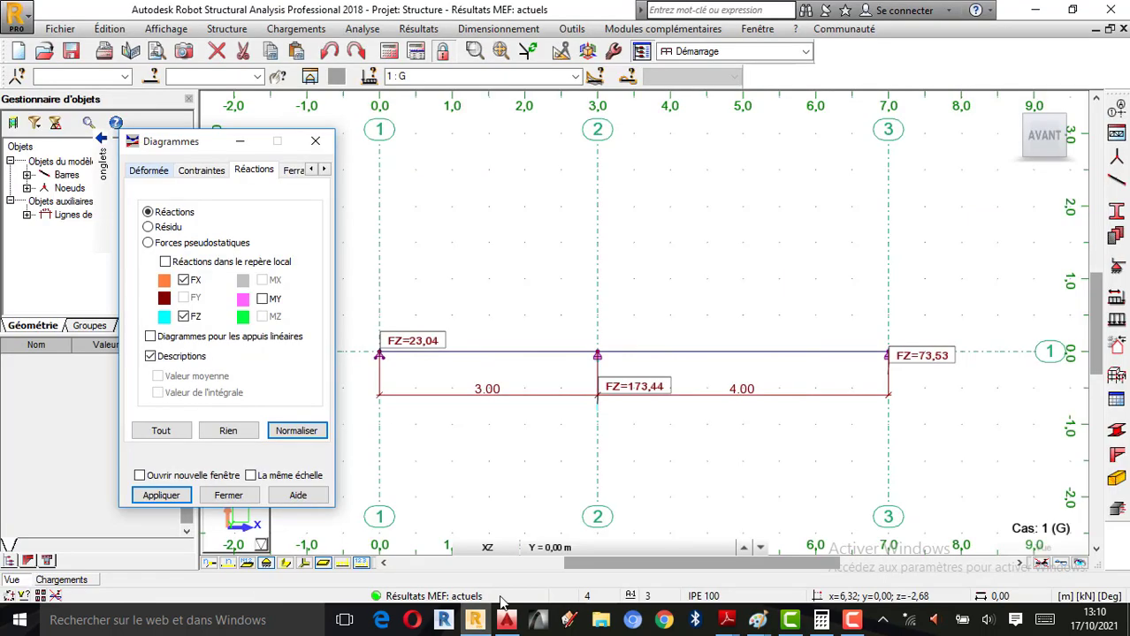
- Examine the FZ reaction at the middle support on axis 2 and compare it with the hand calculation
scroll(658, 442, "up", 2)
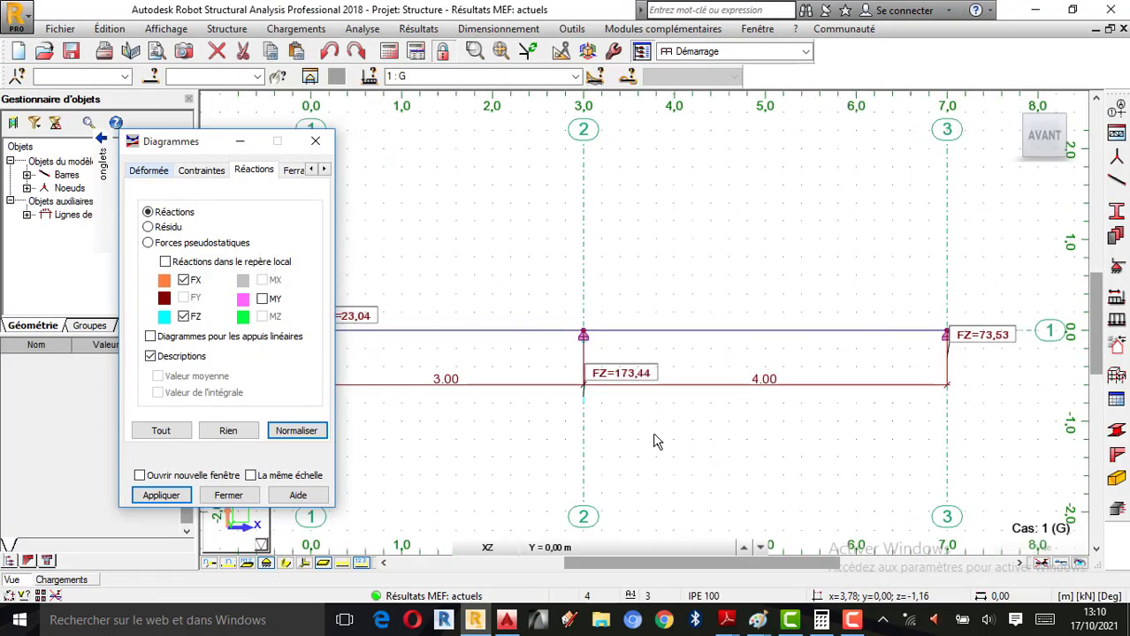
scroll(519, 345, "up", 1)
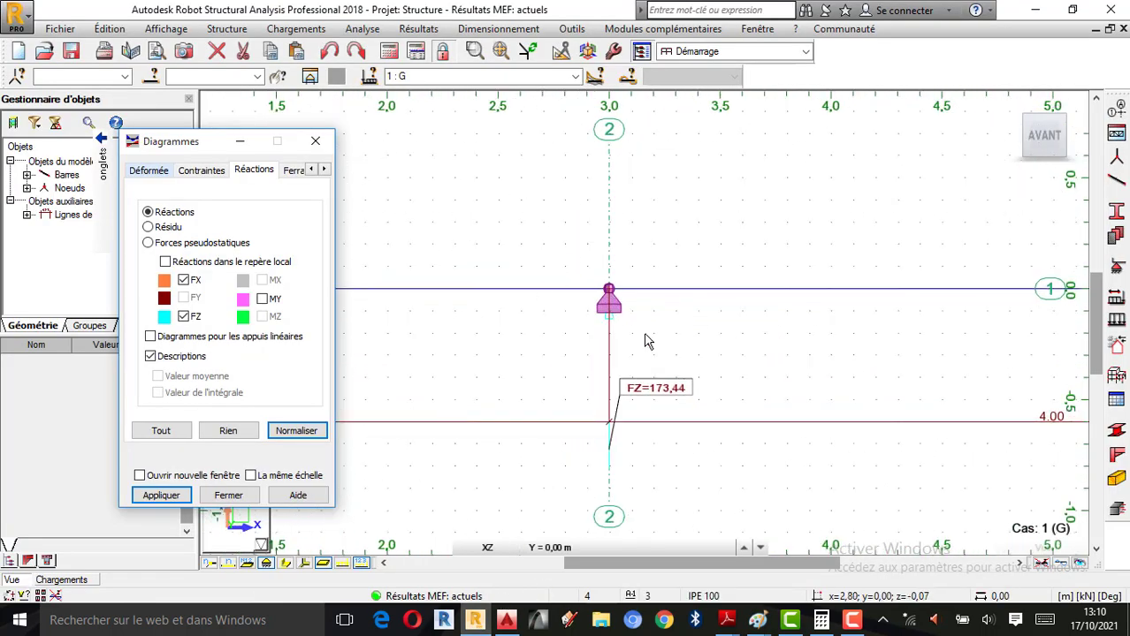
scroll(647, 335, "up", 1)
scroll(568, 374, "down", 3)
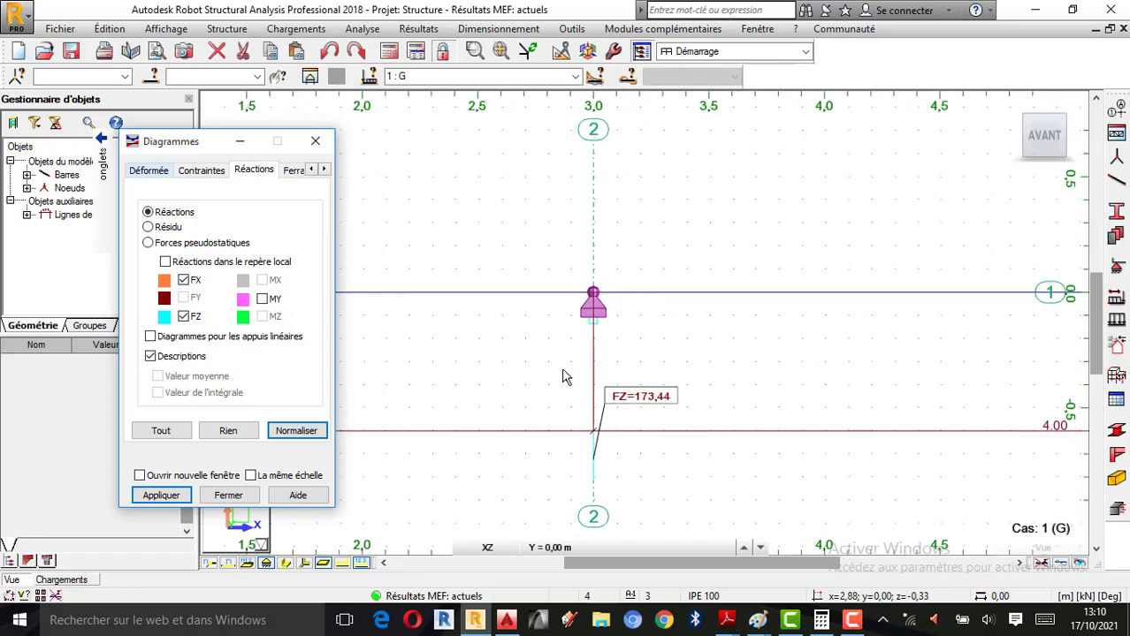
scroll(520, 402, "down", 2)
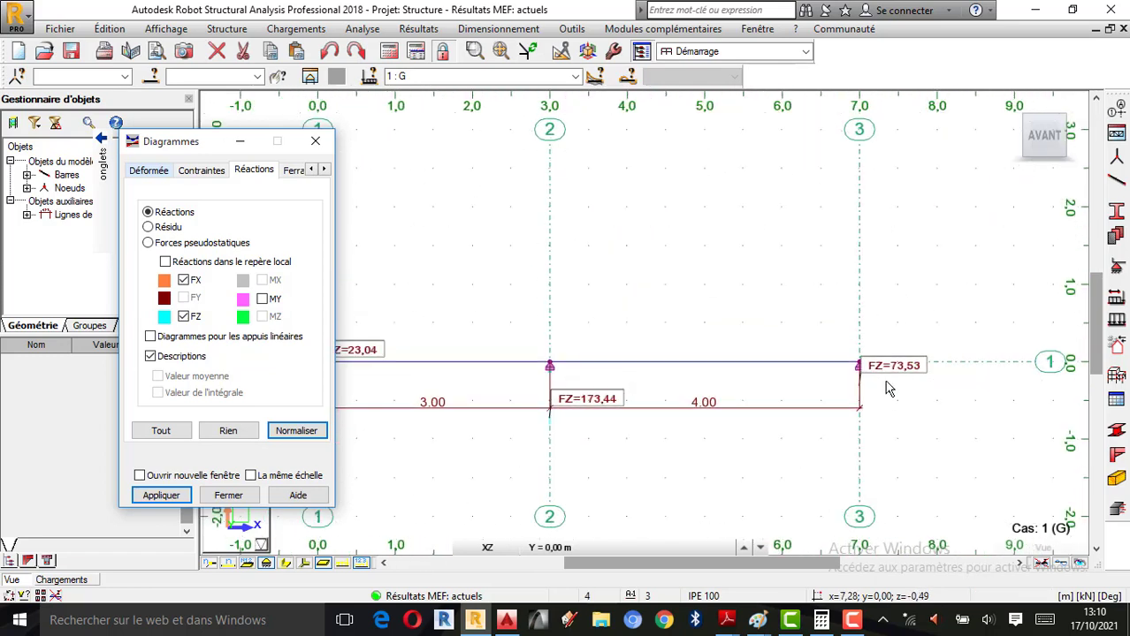
- Switch to Paint to check reaction Rc on the support reactions page, and return to Robot
left_click(757, 620)
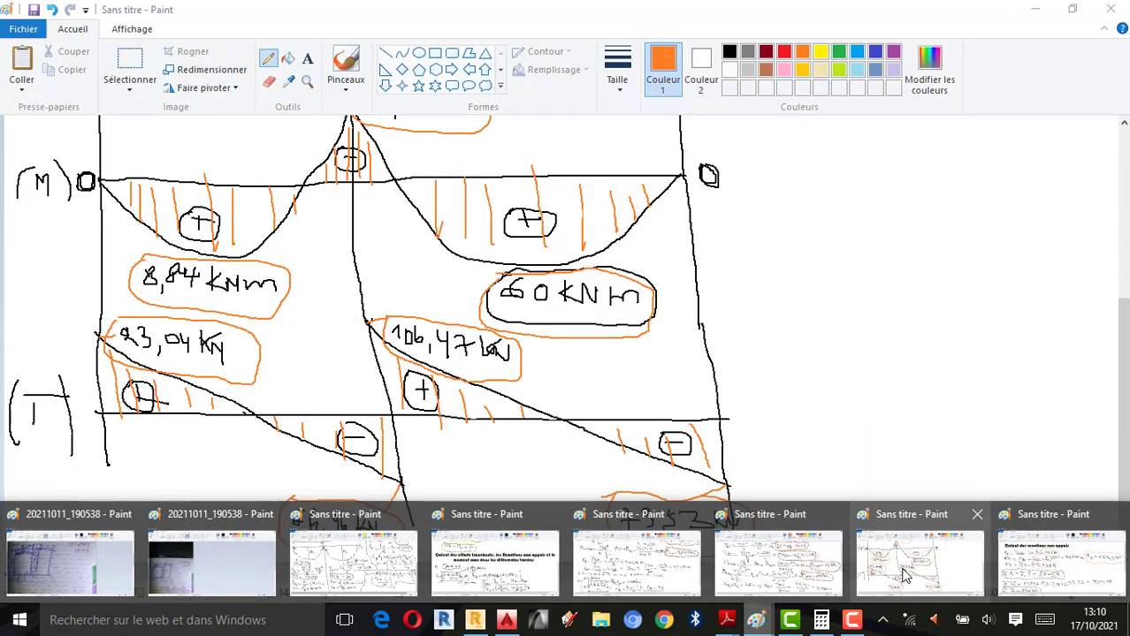
left_click(903, 576)
left_click(762, 622)
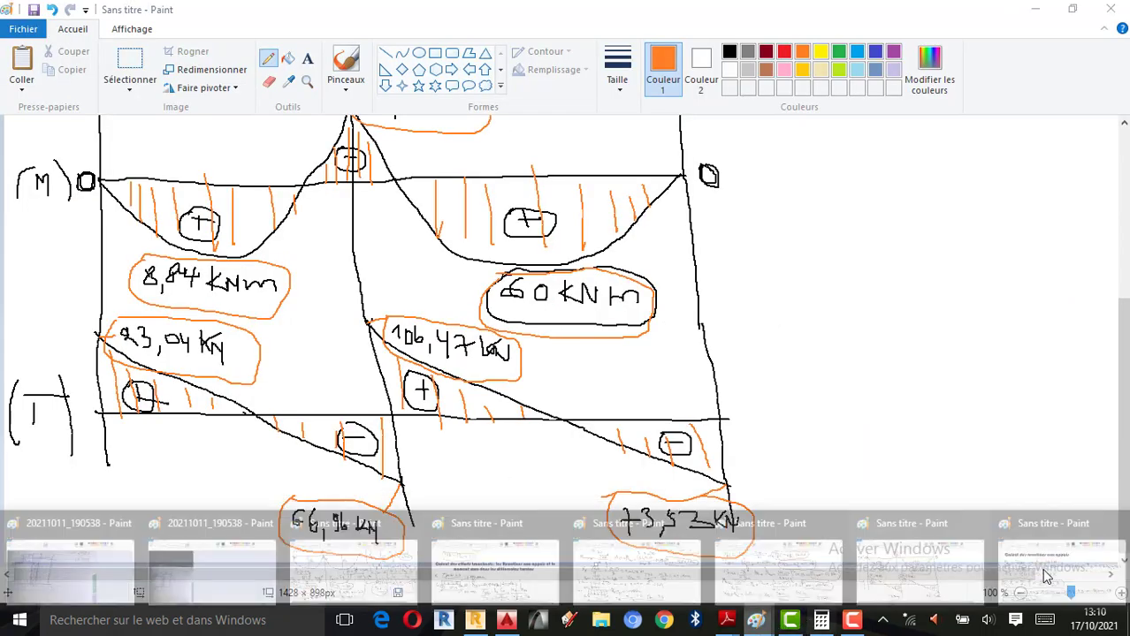
left_click(1046, 577)
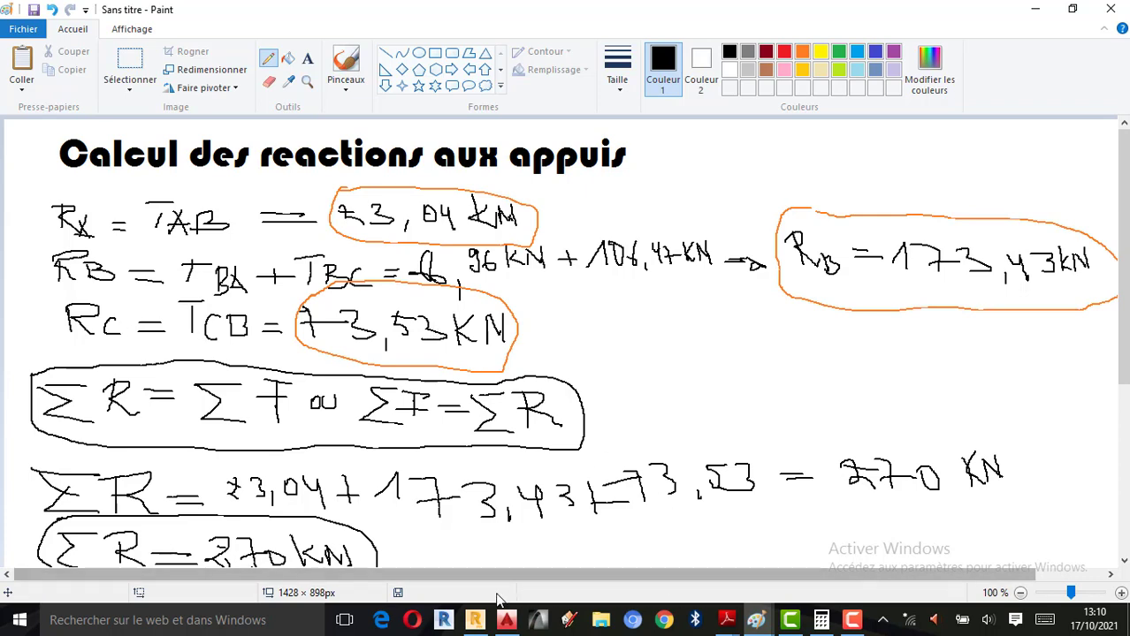
left_click(475, 621)
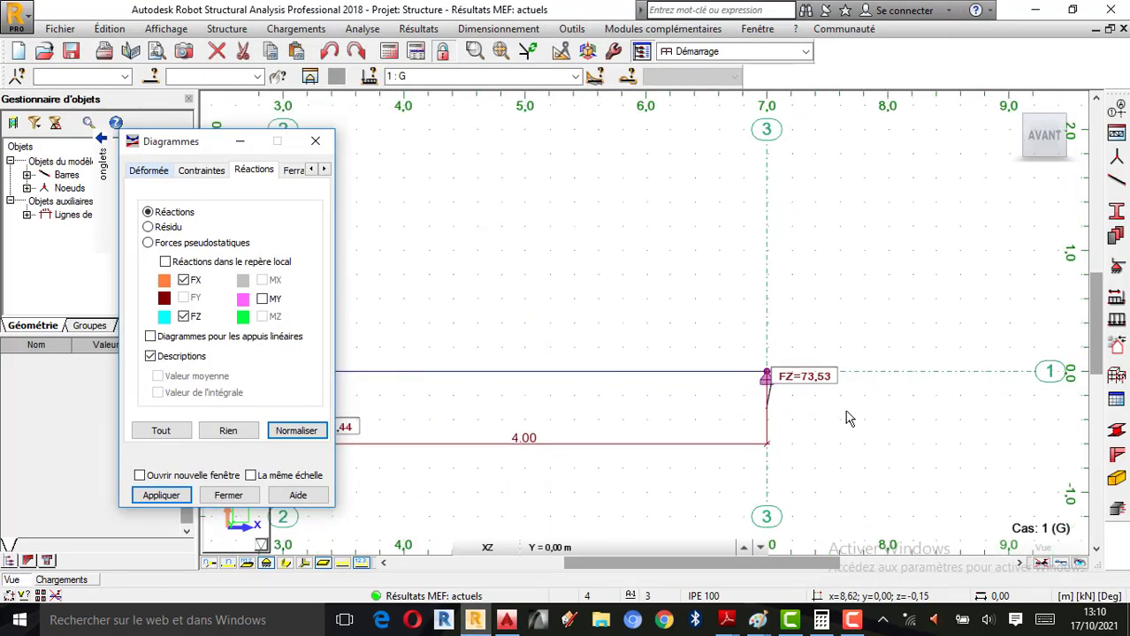
- Examine the FZ reaction at the axis 3 support, and review the reactions at all three supports together
scroll(847, 418, "up", 3)
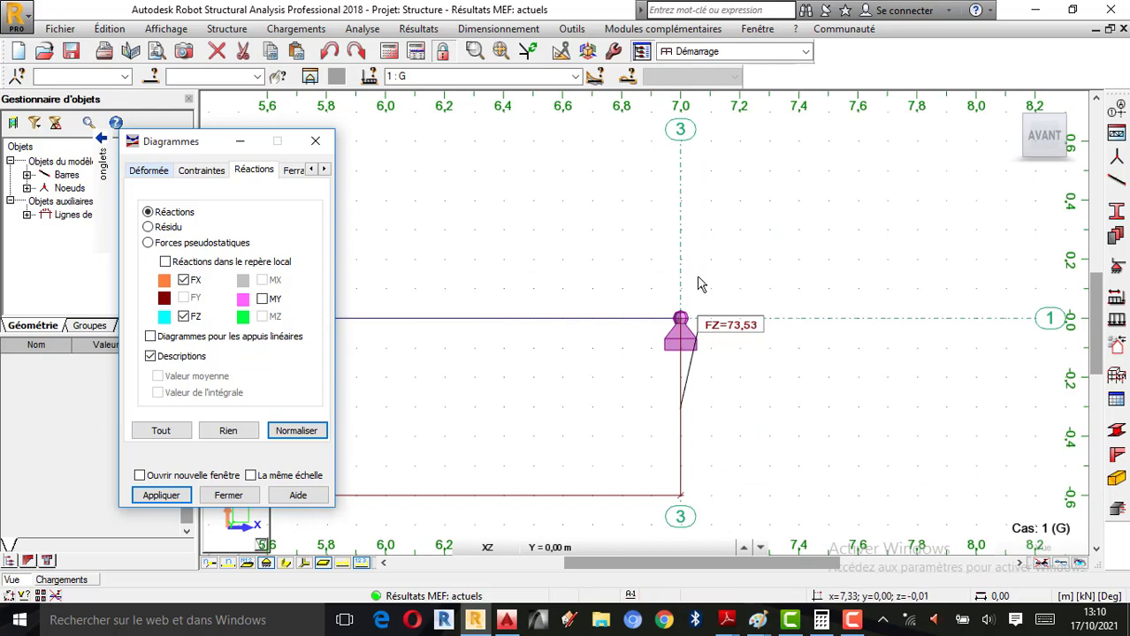
scroll(655, 313, "up", 2)
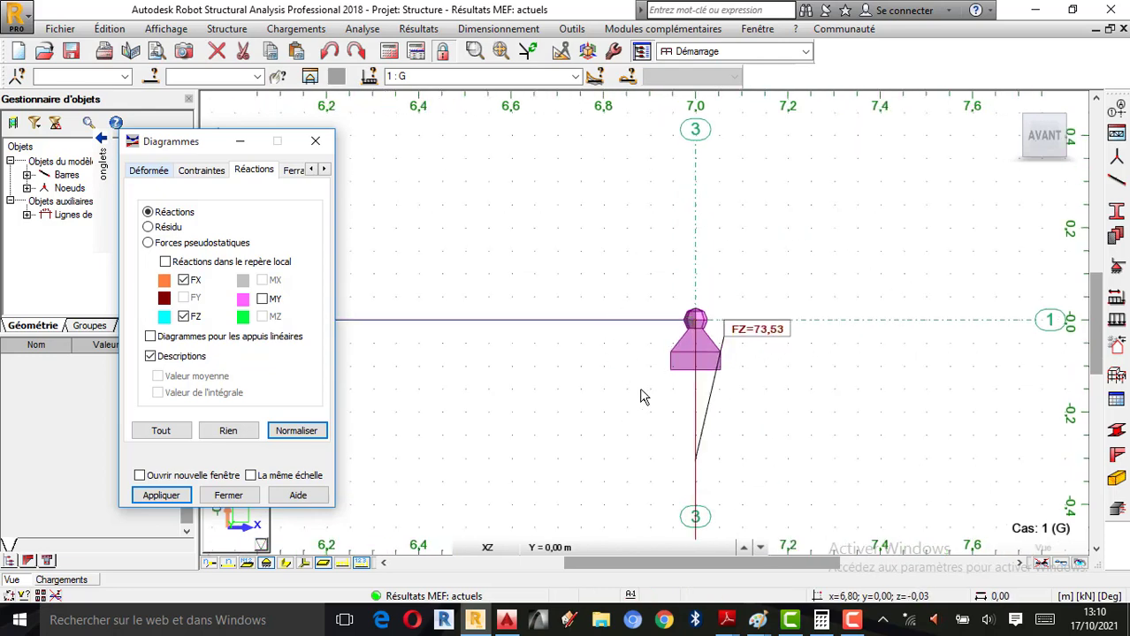
scroll(776, 308, "down", 5)
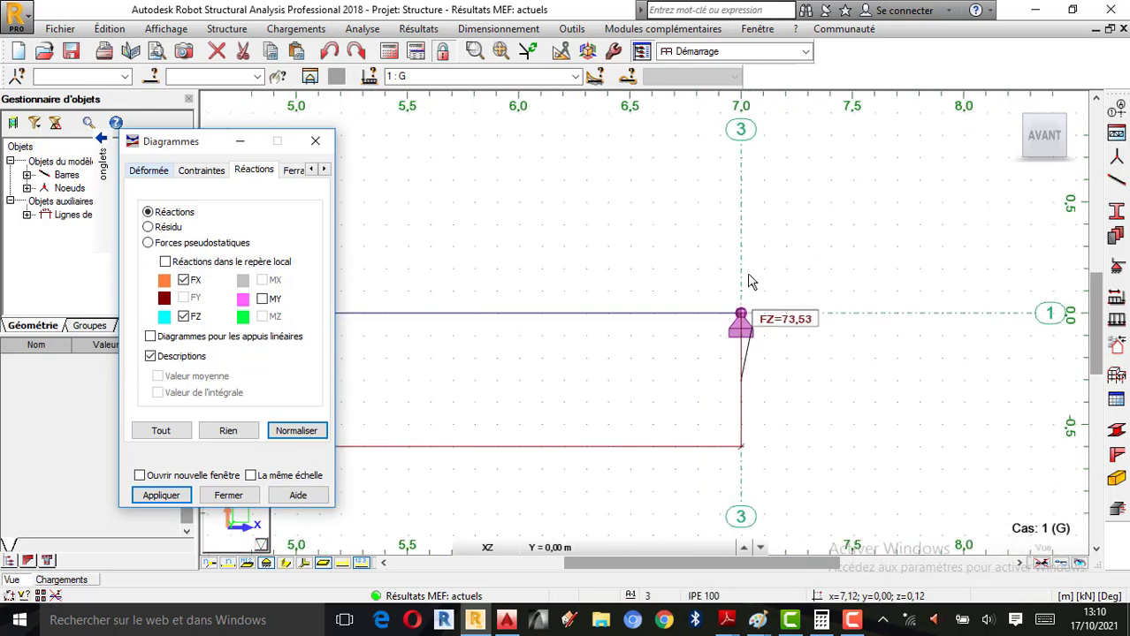
scroll(773, 304, "up", 1)
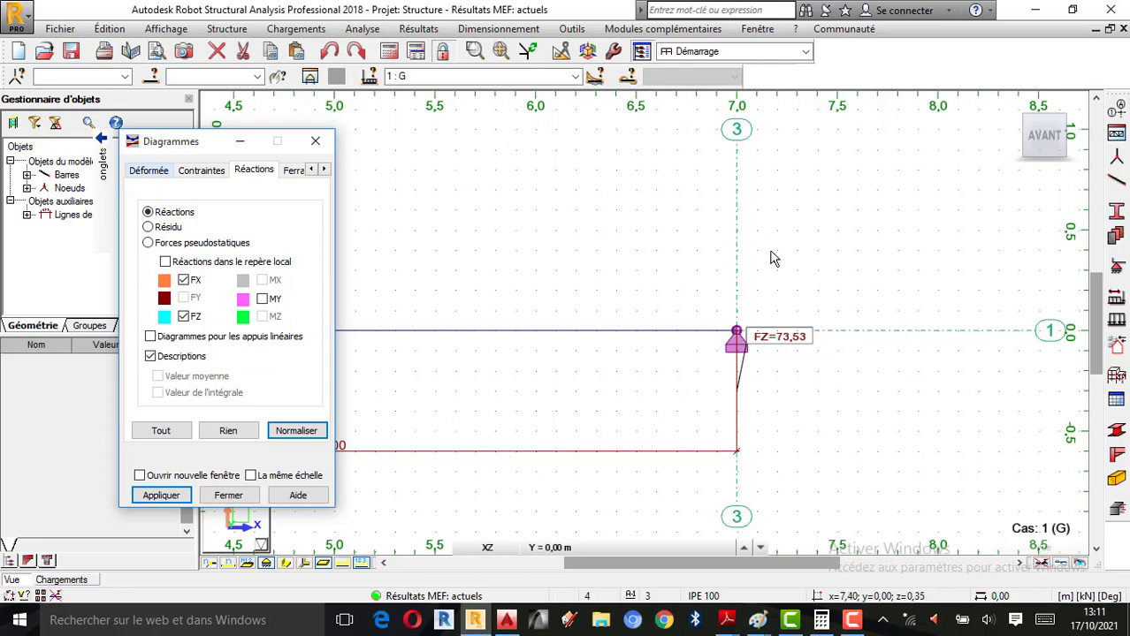
scroll(734, 327, "up", 2)
scroll(880, 362, "down", 3)
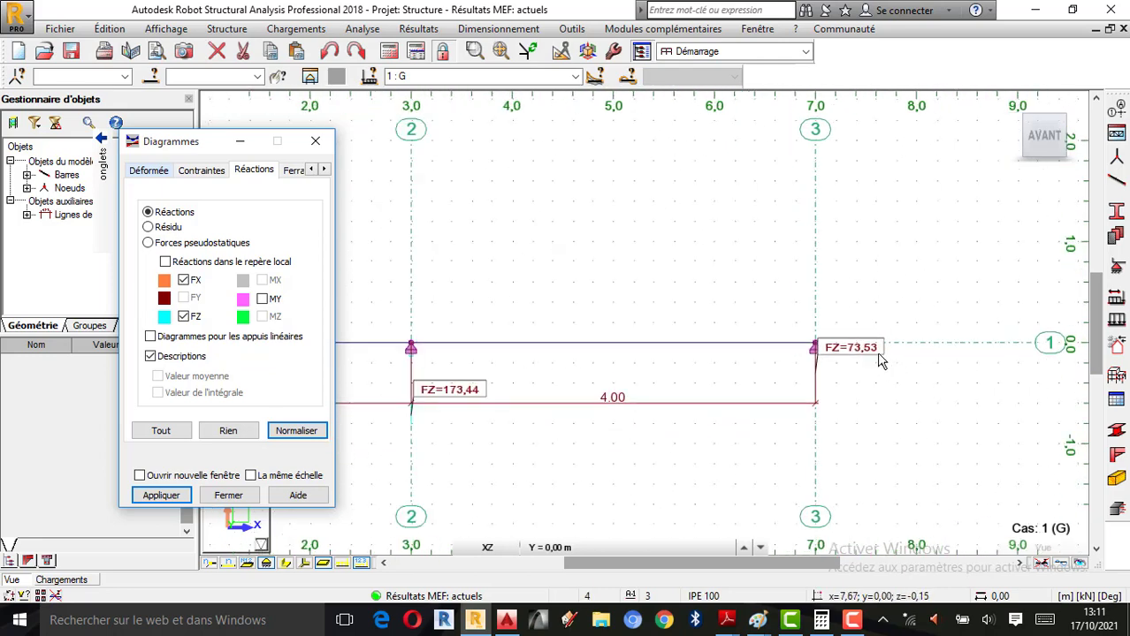
scroll(796, 358, "down", 4)
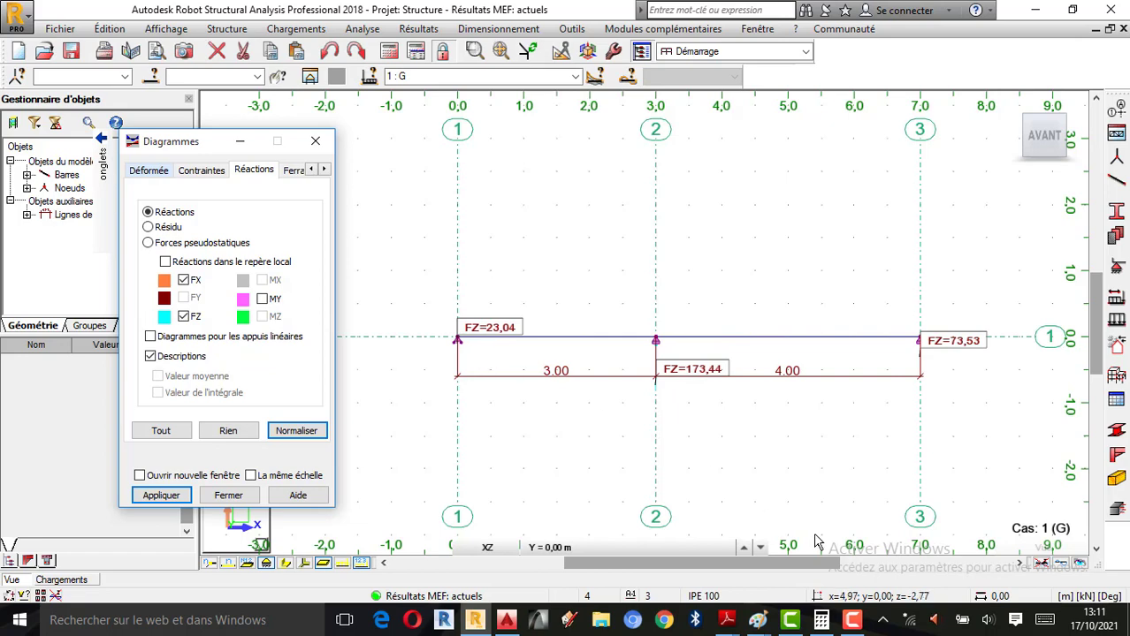
- Switch to the support reactions page in Paint and review the equilibrium check between total reactions and total loads
left_click(757, 616)
left_click(1026, 564)
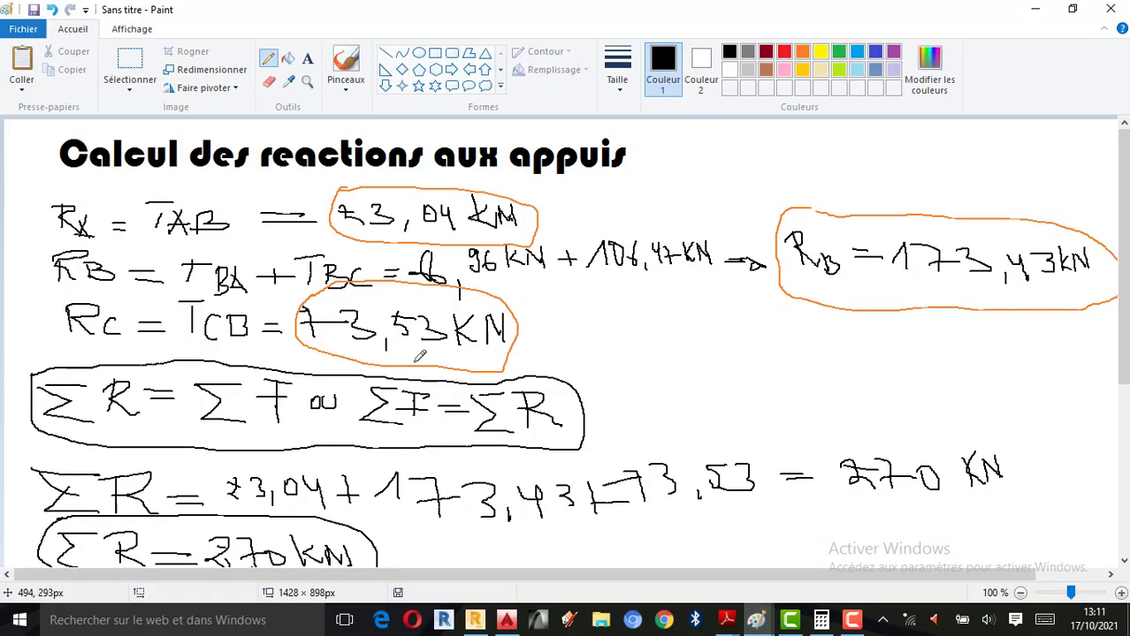
scroll(428, 376, "down", 3)
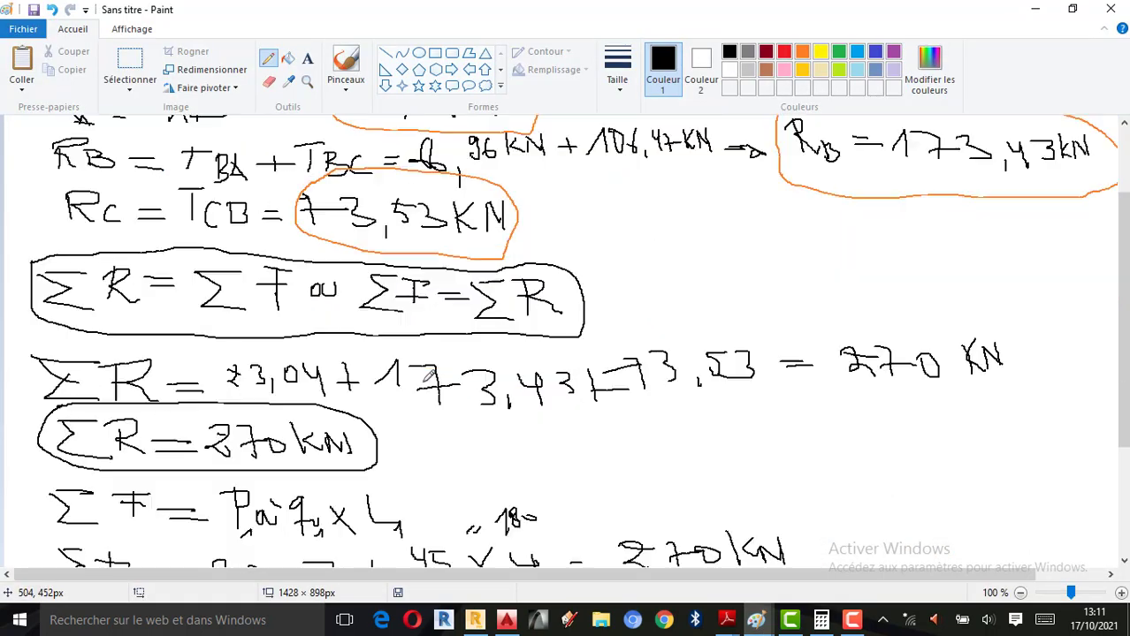
scroll(430, 378, "down", 5)
scroll(393, 279, "down", 1)
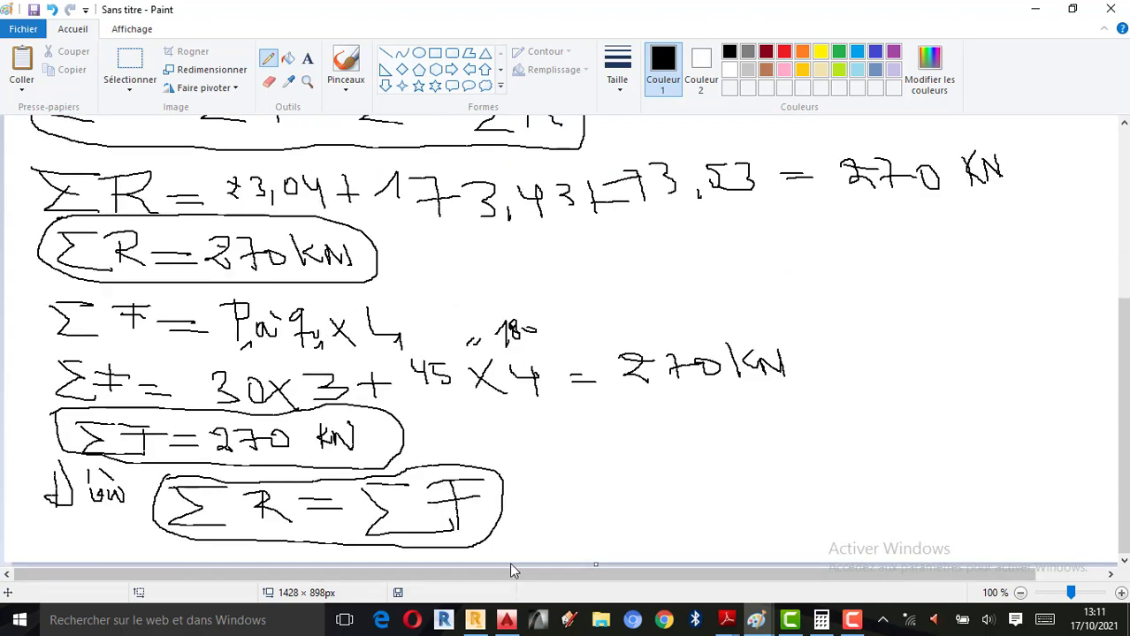
scroll(618, 412, "up", 3)
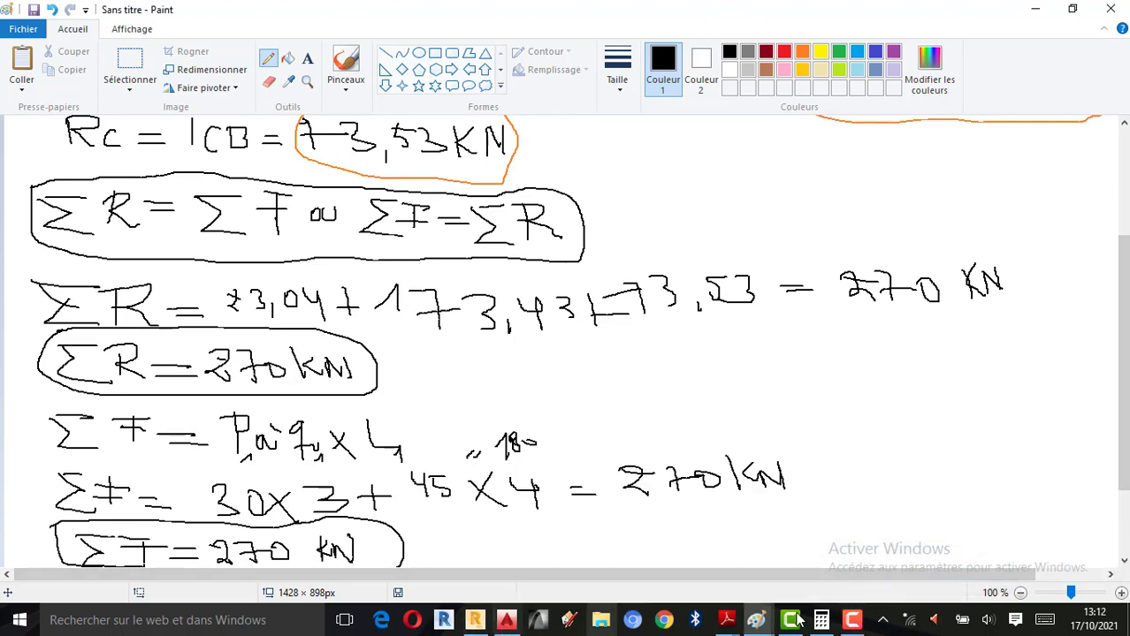
- Switch to the Paint page with the two-span beam statement and review its spans and distributed loads
mouse_move(756, 624)
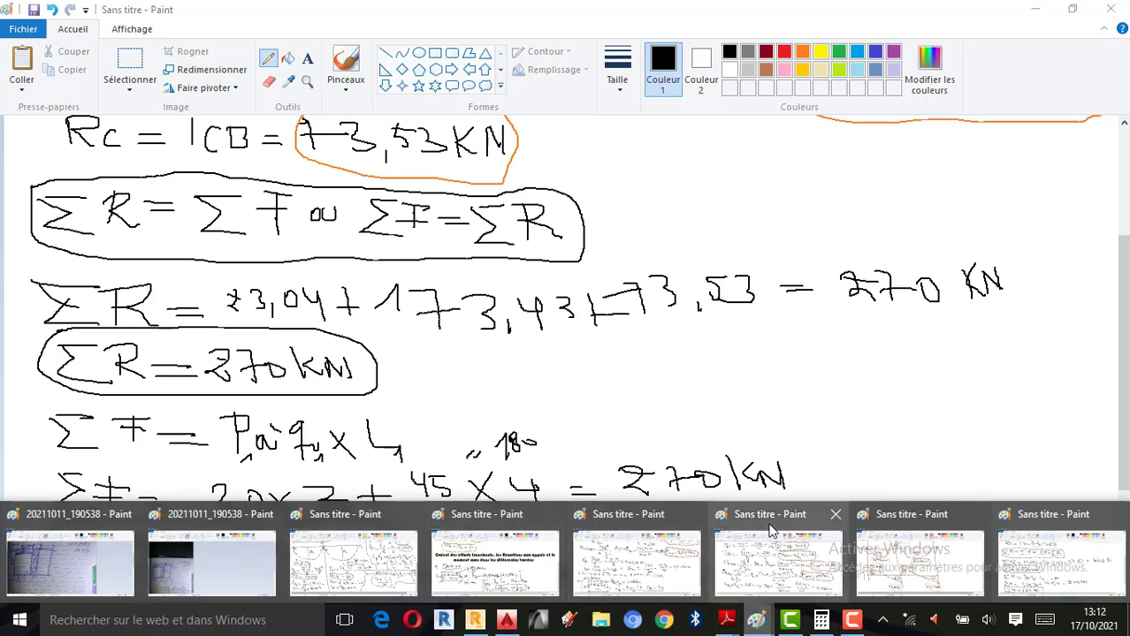
mouse_move(773, 524)
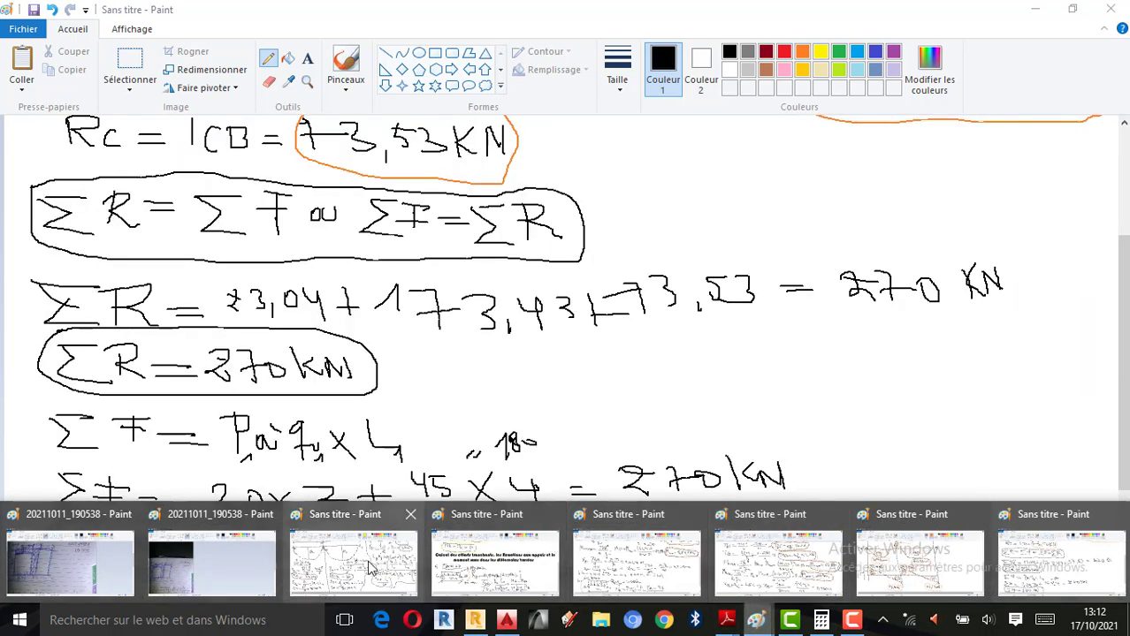
left_click(919, 563)
scroll(488, 437, "up", 3)
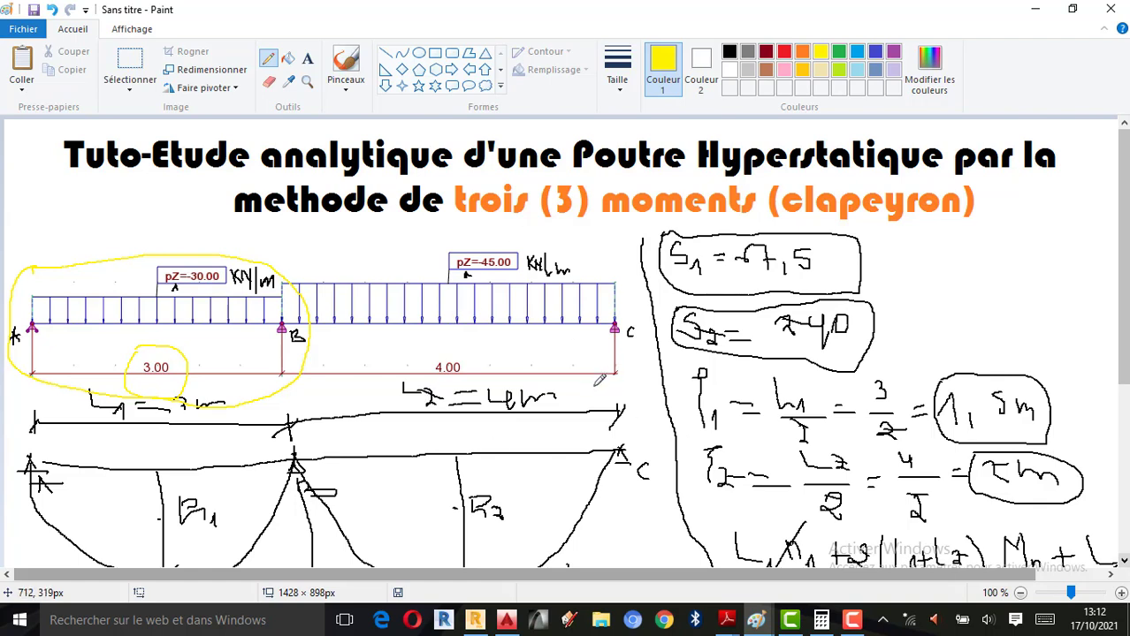
scroll(598, 378, "down", 3)
- Switch back to Robot, display the distributed loads with their values on the beam, and review them alongside the support reactions
left_click(476, 621)
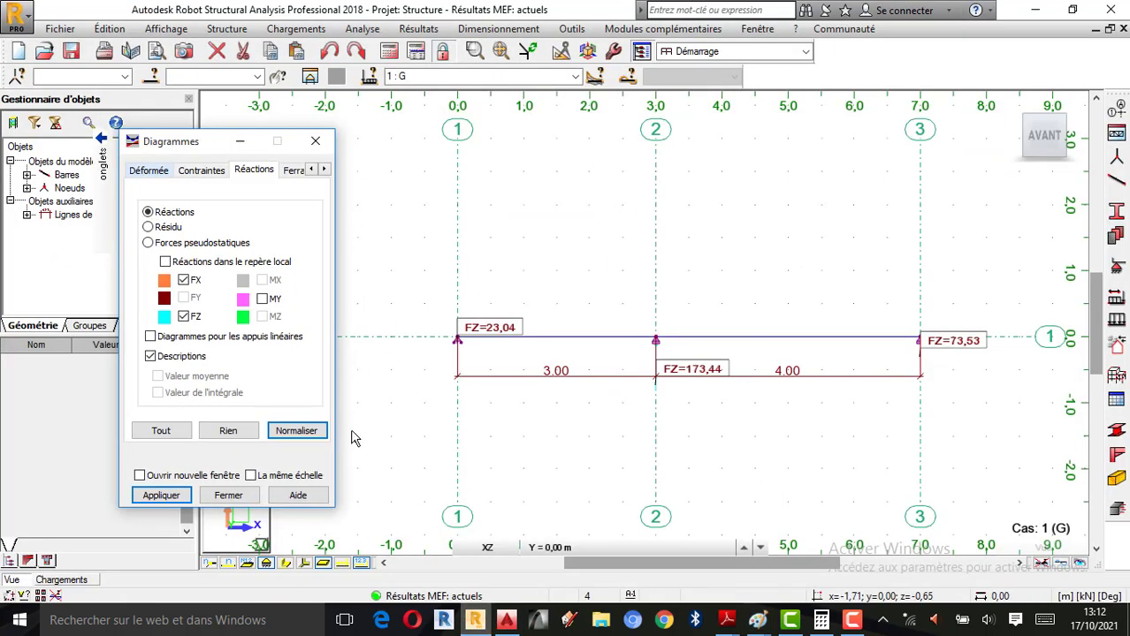
left_click(339, 566)
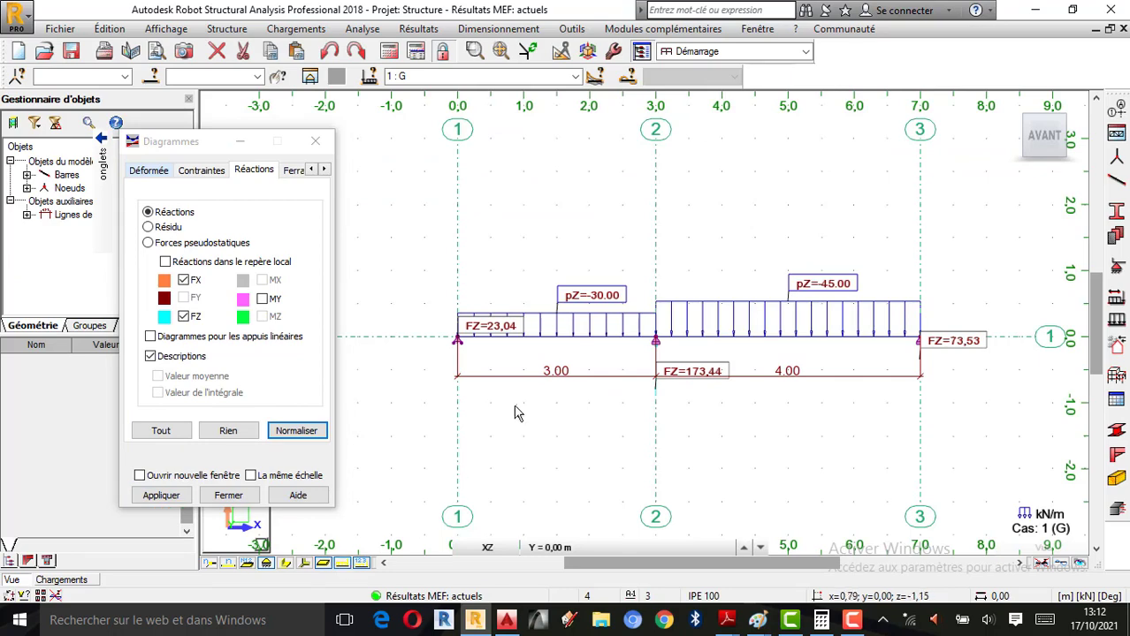
scroll(498, 428, "down", 1)
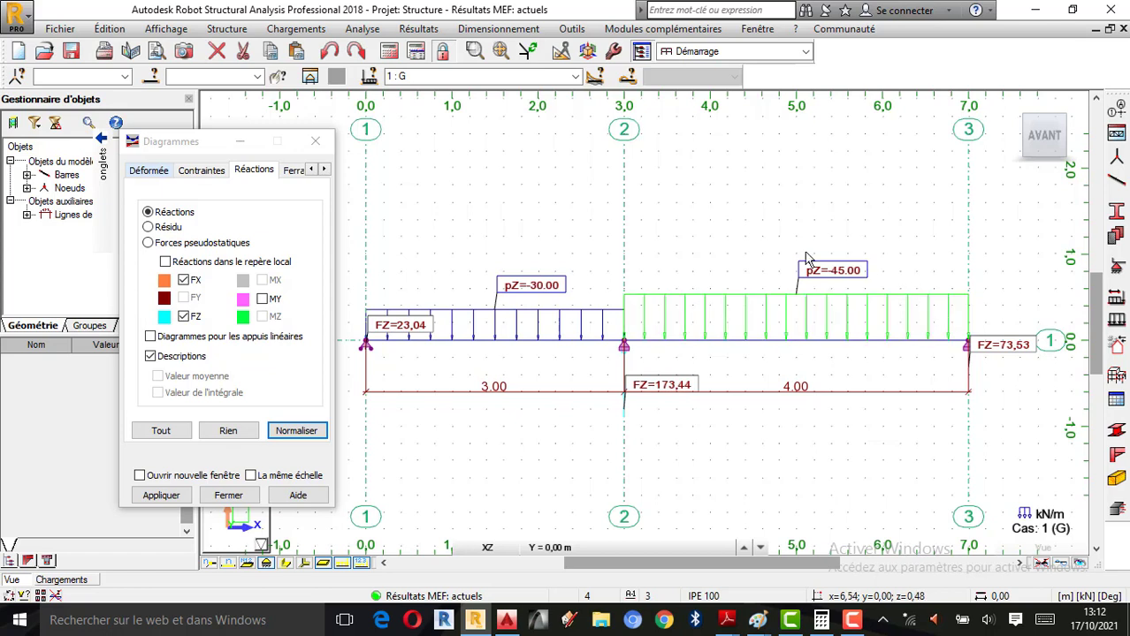
scroll(624, 320, "up", 3)
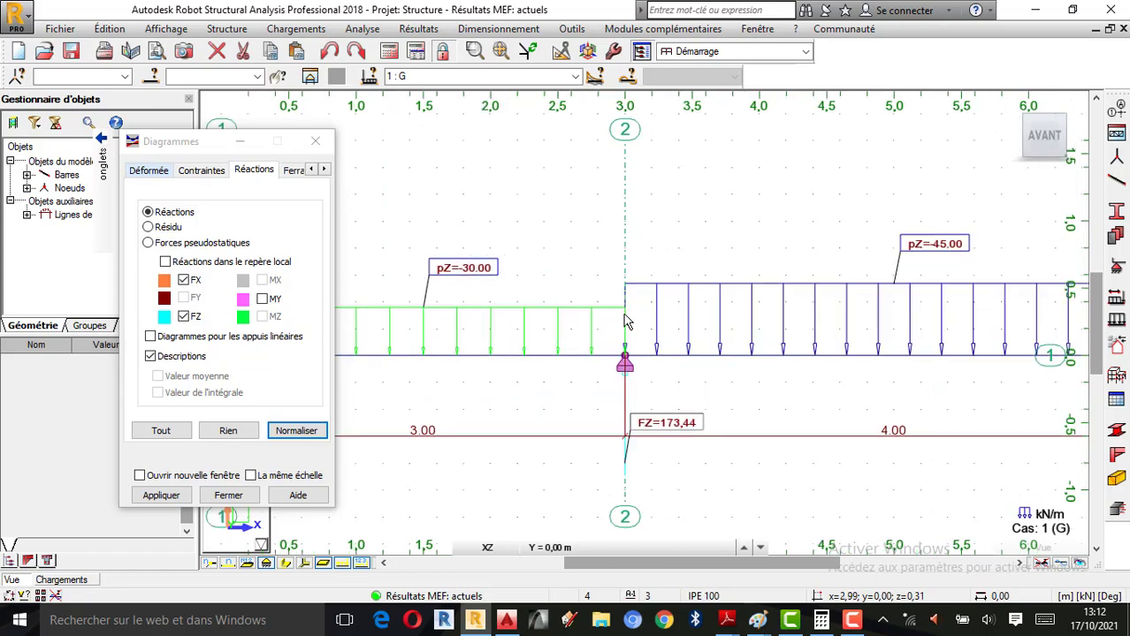
scroll(624, 323, "down", 4)
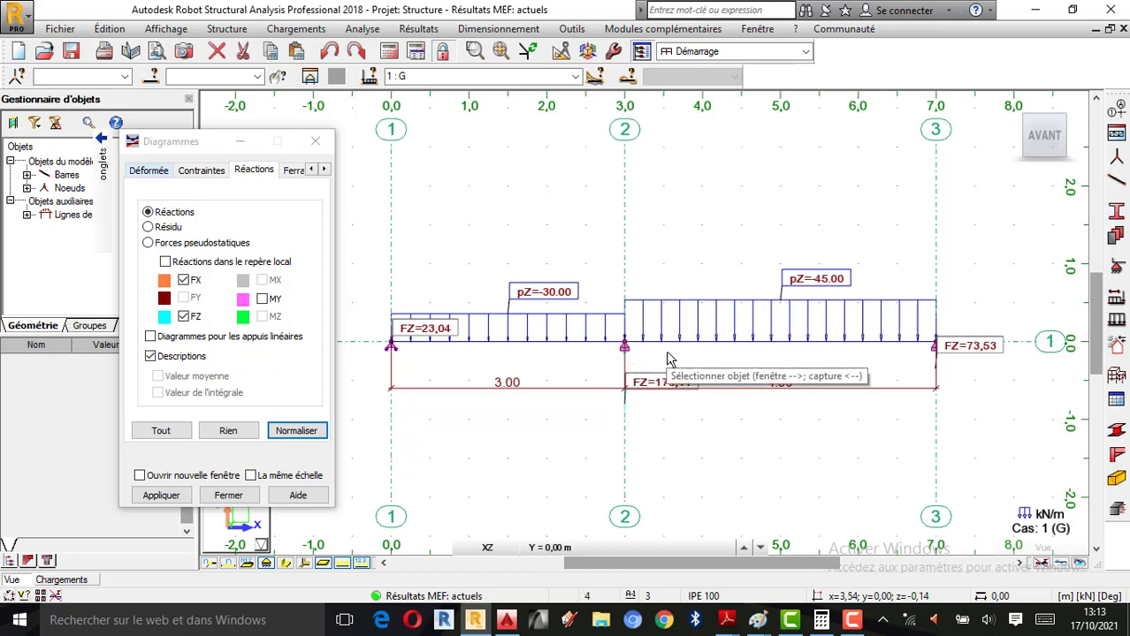
scroll(668, 353, "up", 1)
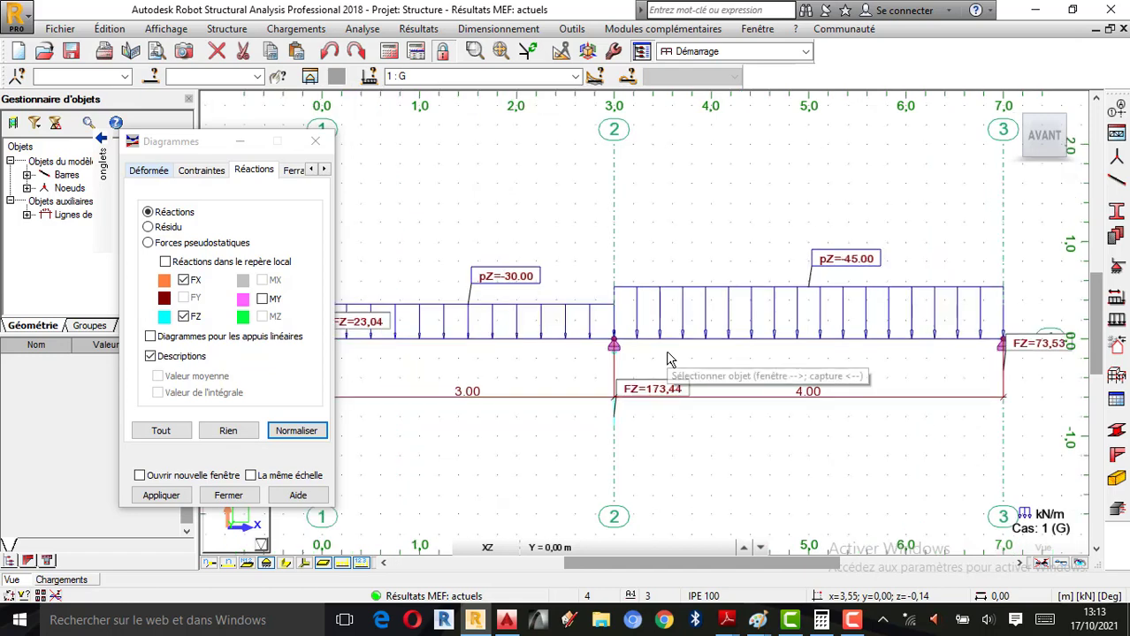
scroll(674, 356, "down", 1)
left_click(851, 625)
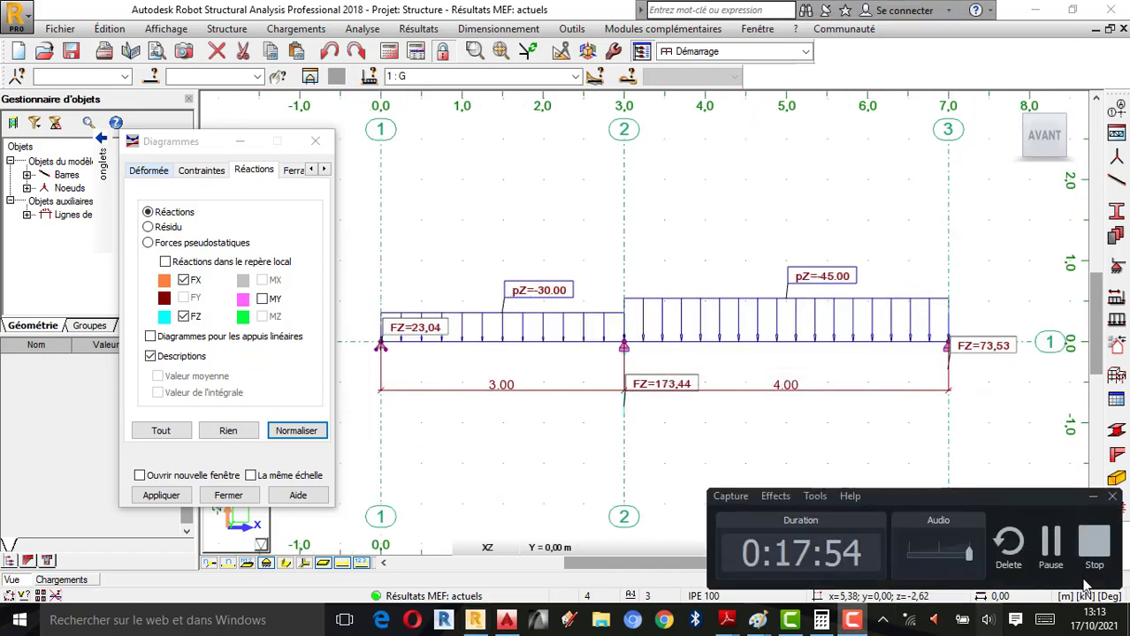